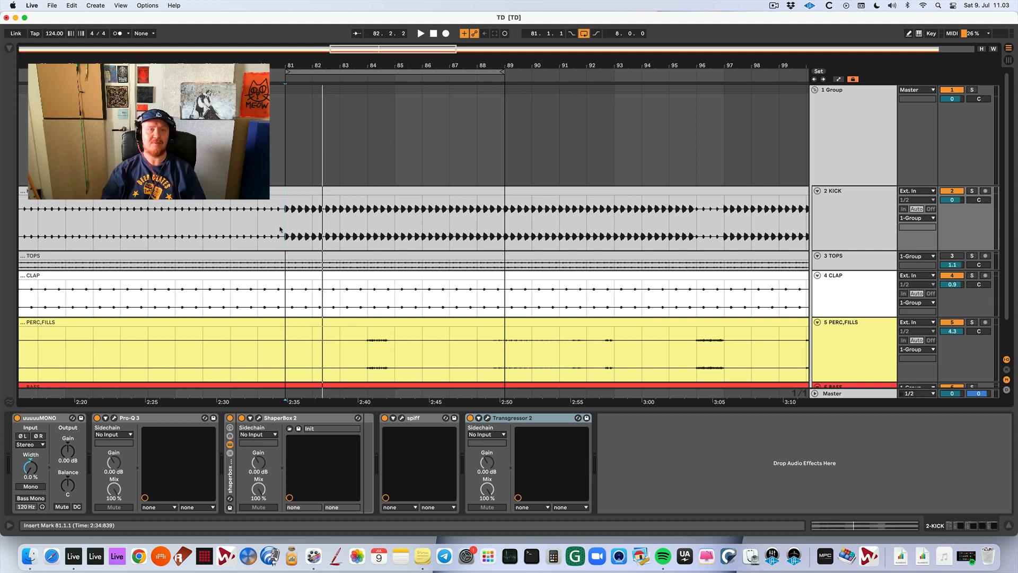
Audition the looped section from bar 81 with the kick and the other stem tracks in view.
scroll(280, 229, "up", 3)
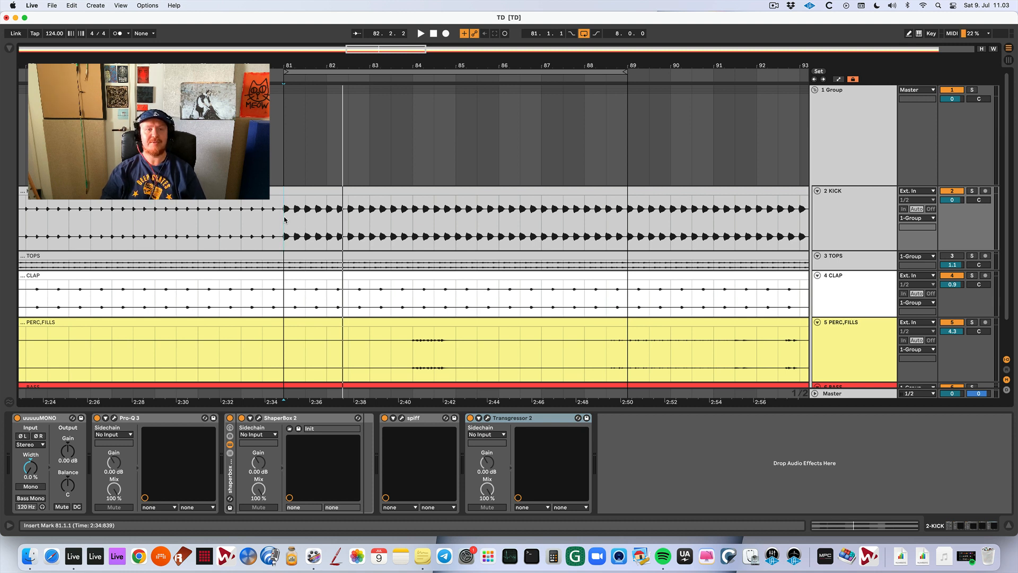
scroll(284, 219, "down", 2)
scroll(285, 220, "down", 1)
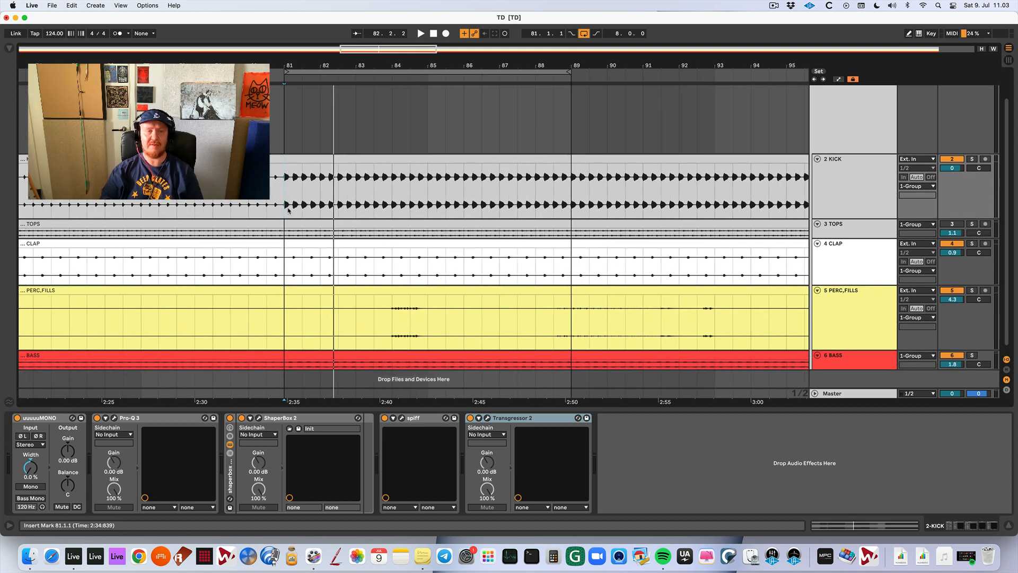
key("space")
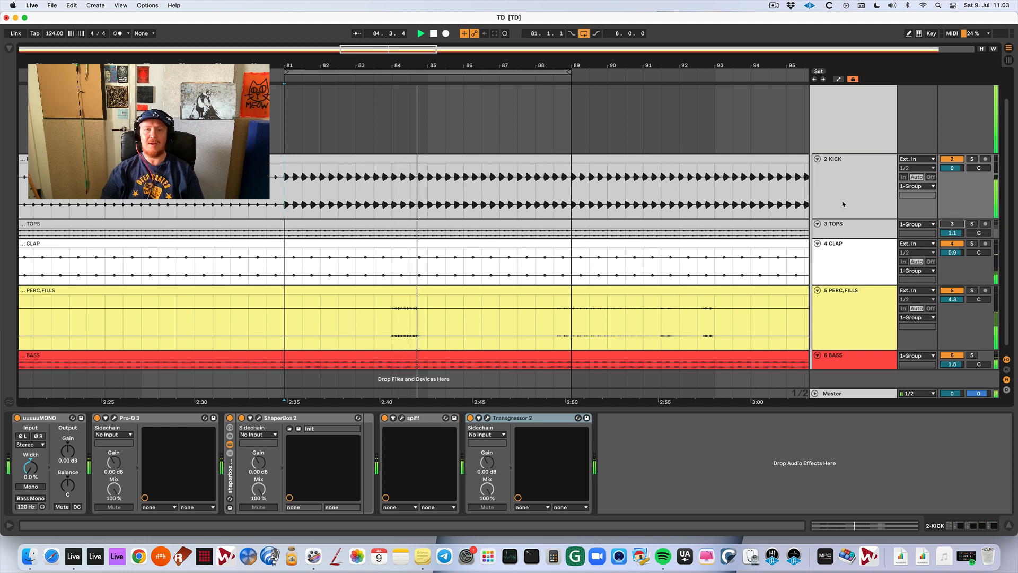
key("space")
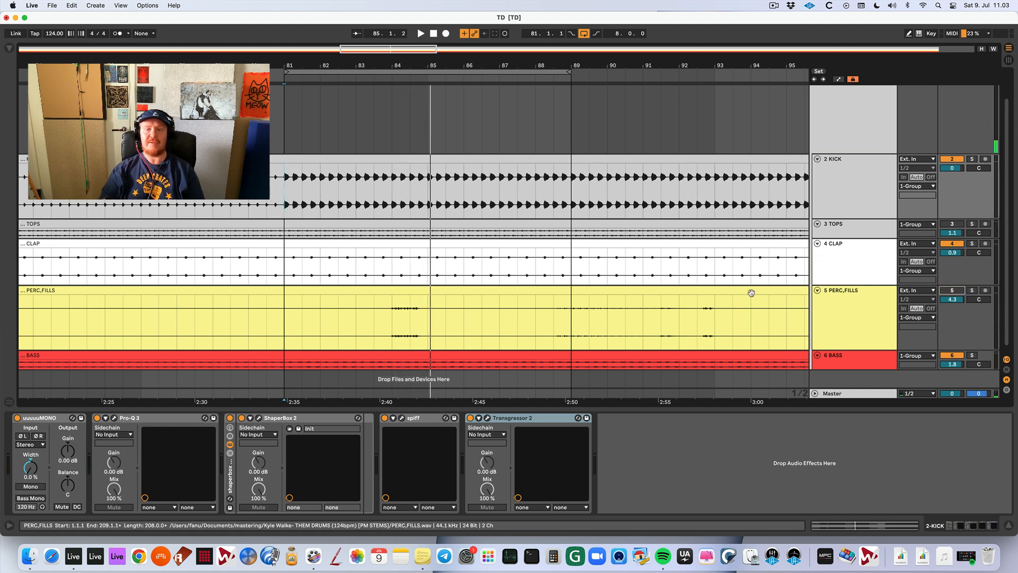
scroll(746, 295, "down", 1)
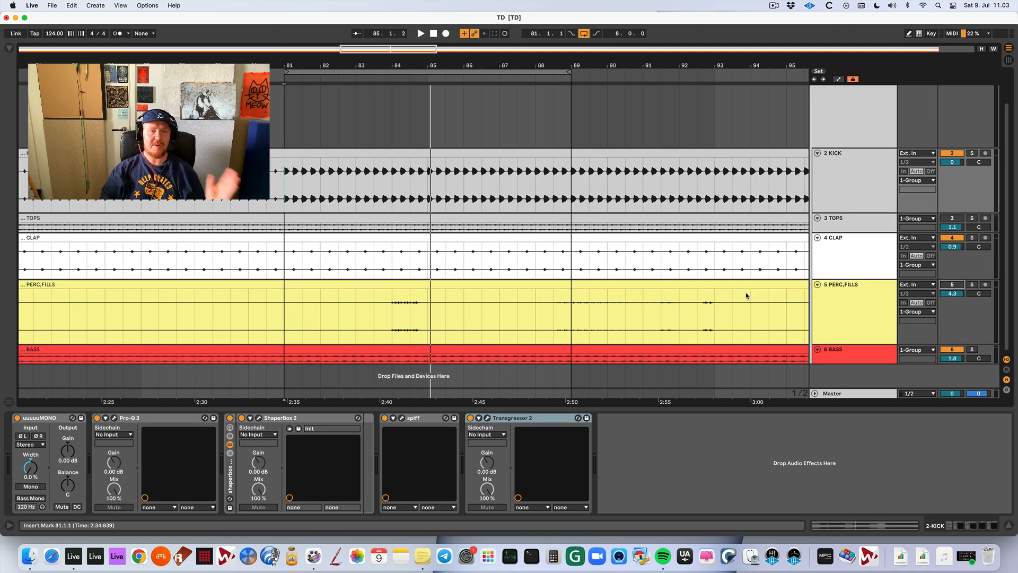
left_click_drag(285, 64, 285, 94)
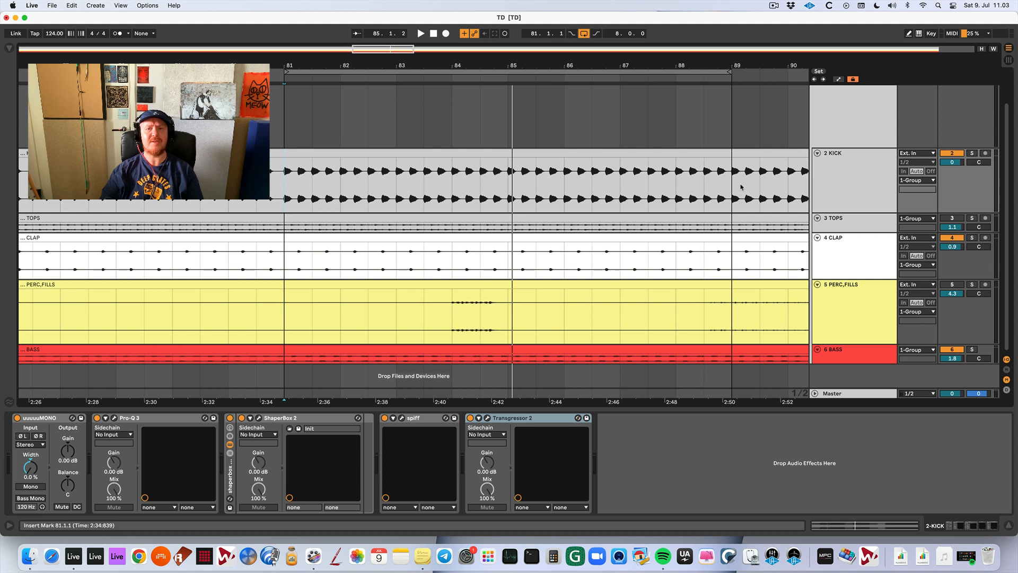
key("space")
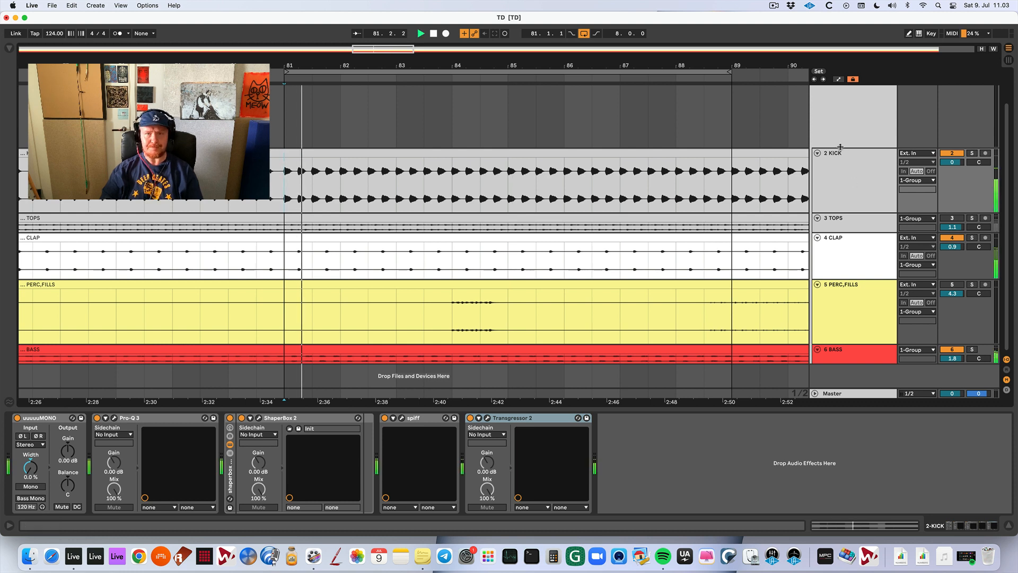
scroll(843, 143, "up", 1)
key("space")
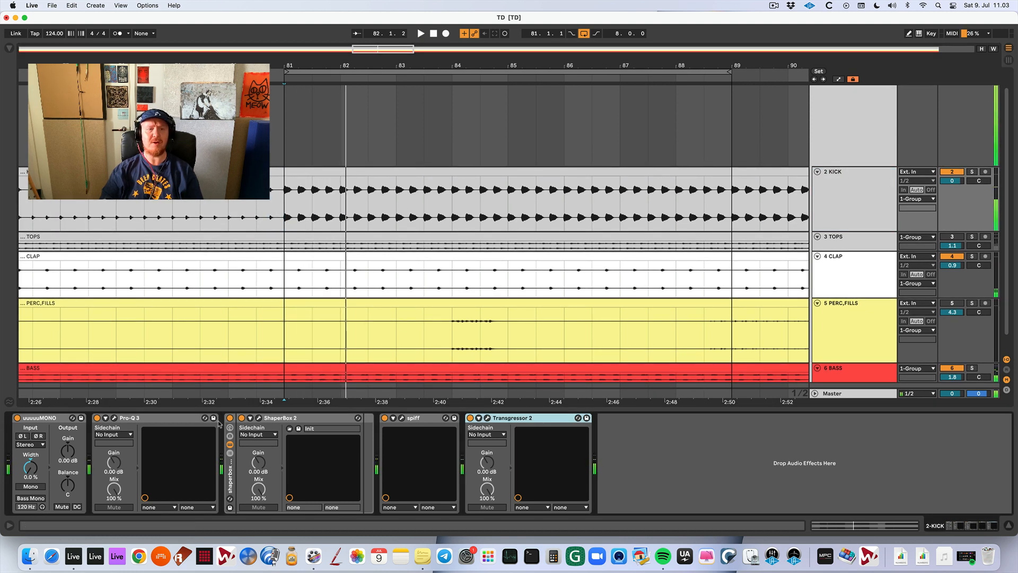
Open Pro-Q 3 on the KICK track and delete the disabled dynamic mid band and the three narrow low-frequency boost bands.
left_click(115, 418)
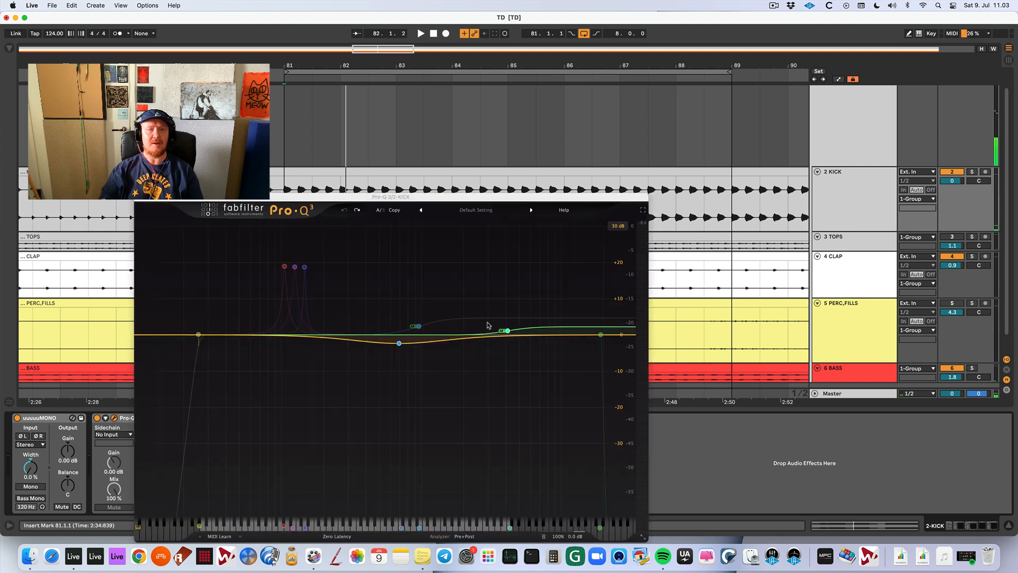
mouse_move(444, 301)
double_click(418, 327)
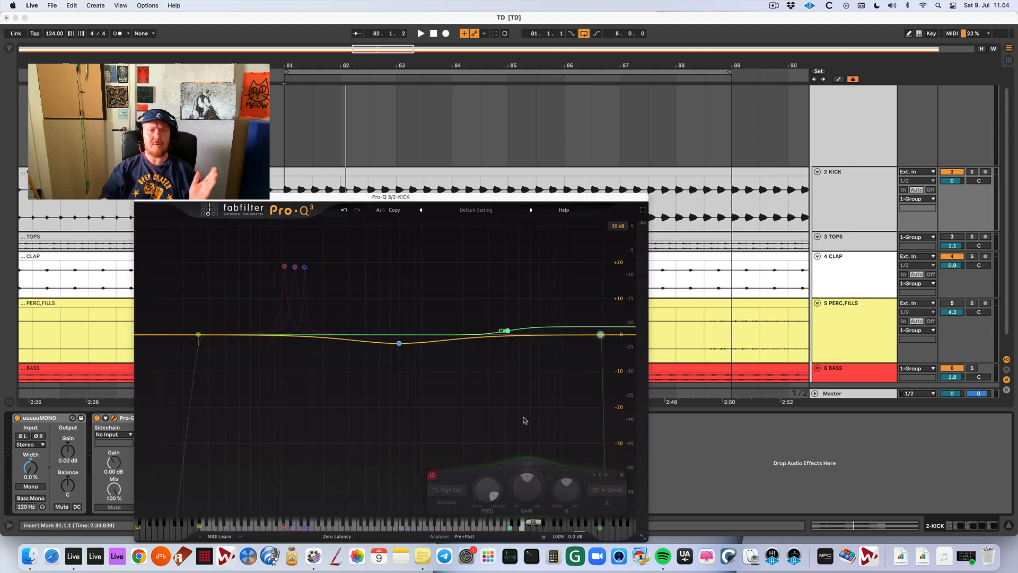
mouse_move(473, 350)
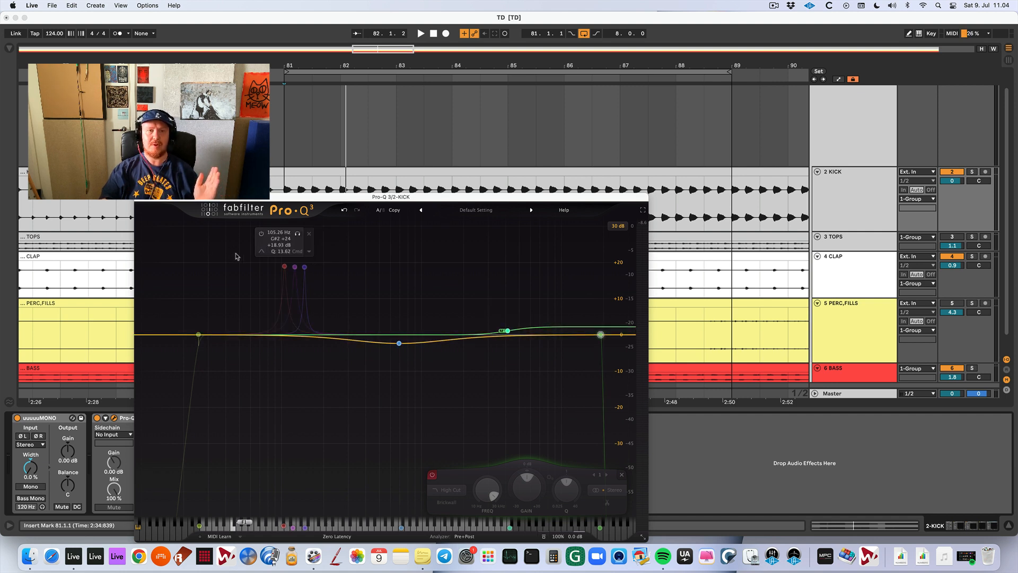
left_click_drag(232, 249, 336, 289)
left_click(391, 475)
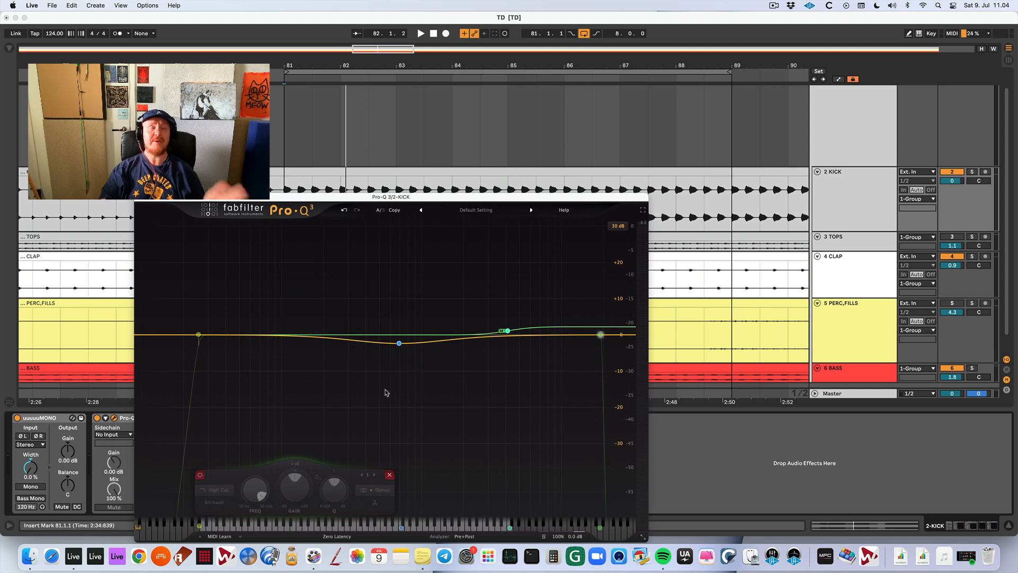
Sweep the gain of the 692 Hz bell band between strong boosts and cuts during playback, ending at -3.05 dB.
key("space")
left_click(399, 344)
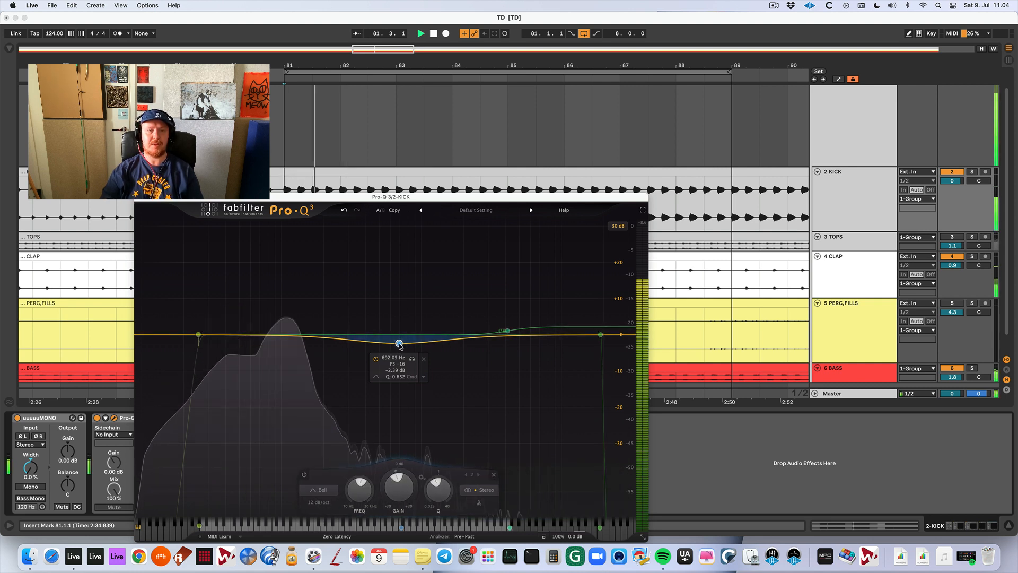
scroll(400, 492, "up", 20)
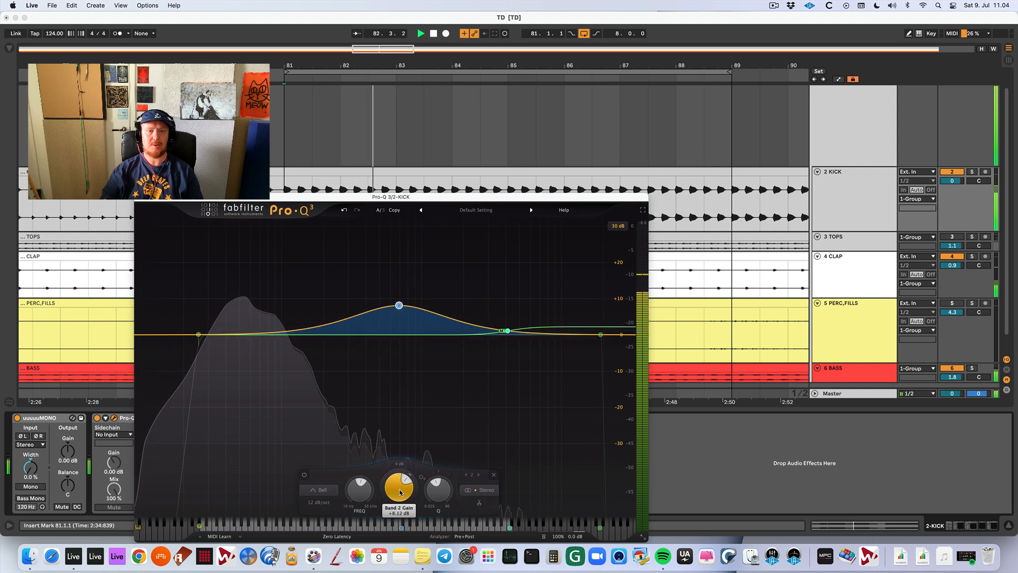
scroll(400, 493, "up", 4)
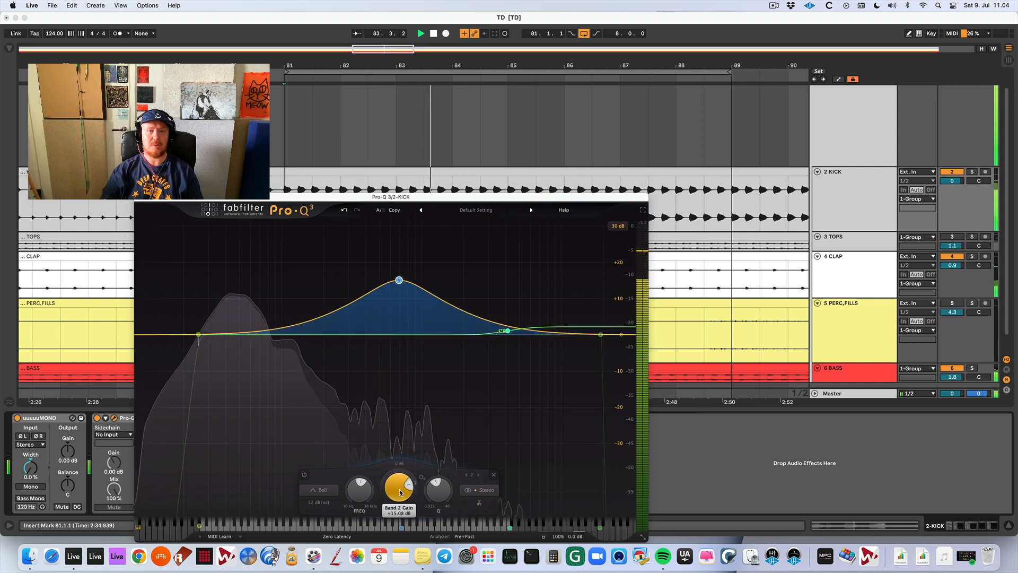
scroll(400, 492, "down", 20)
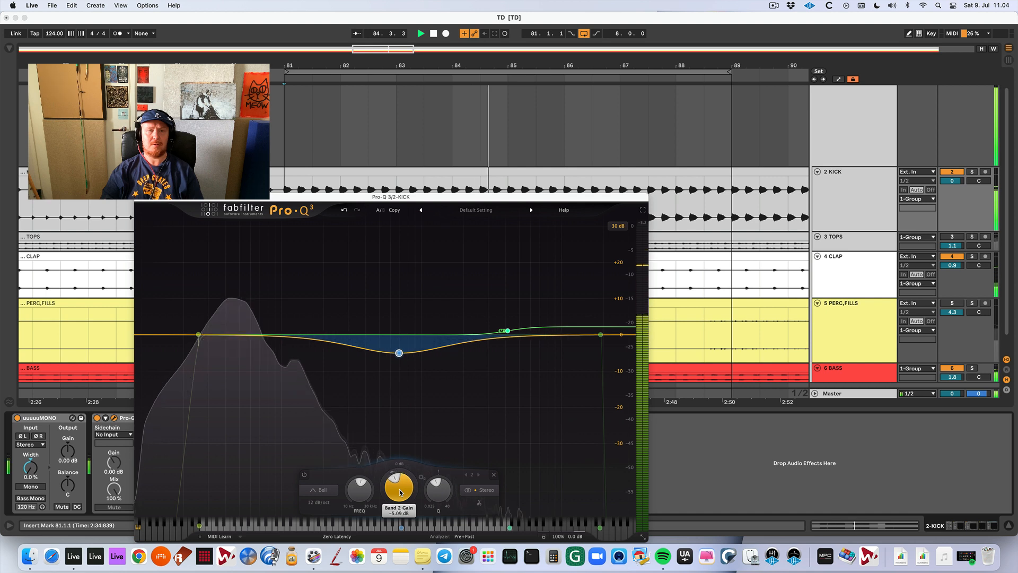
scroll(400, 493, "up", 1)
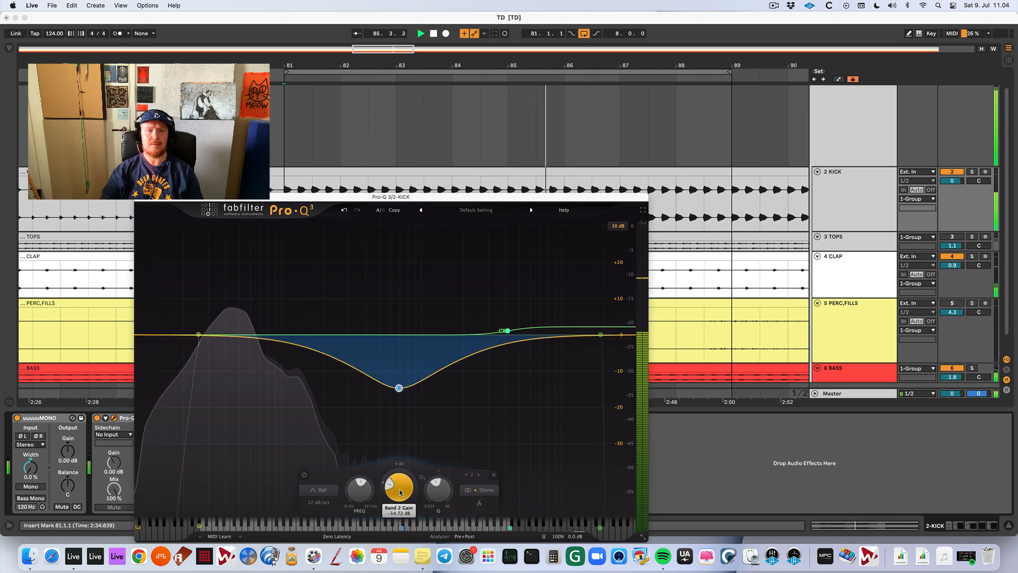
scroll(399, 492, "up", 20)
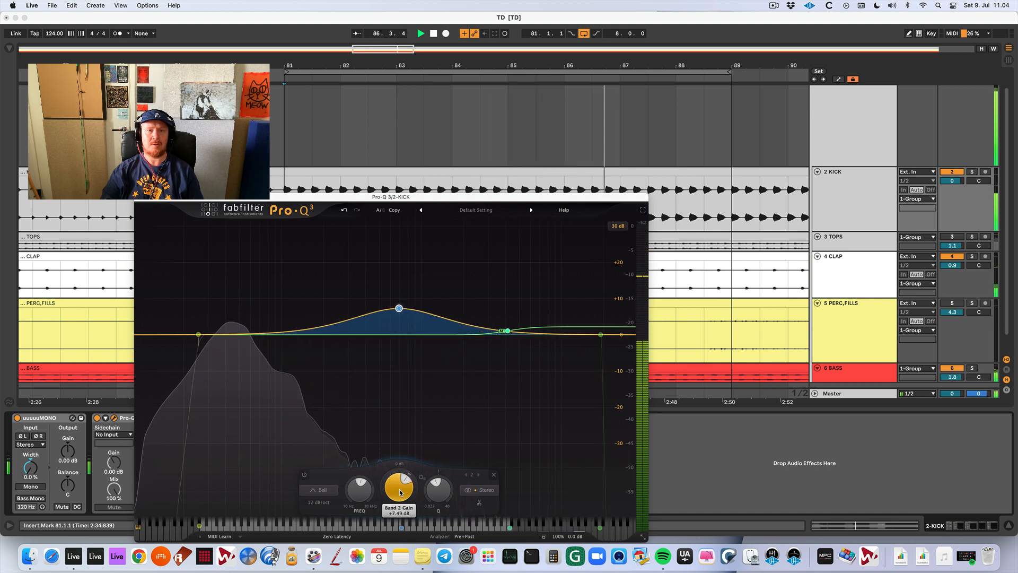
scroll(400, 493, "down", 15)
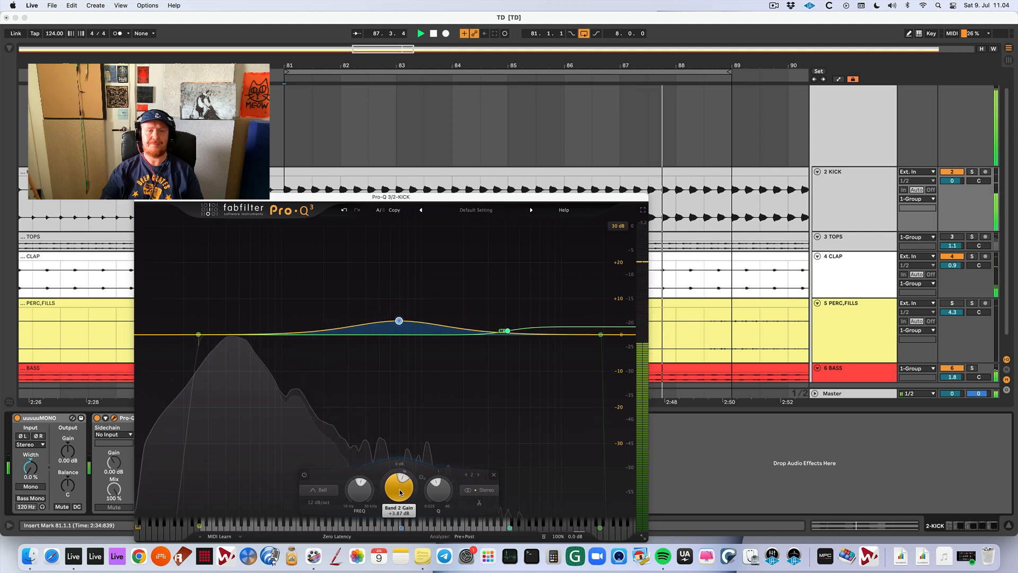
scroll(400, 493, "down", 6)
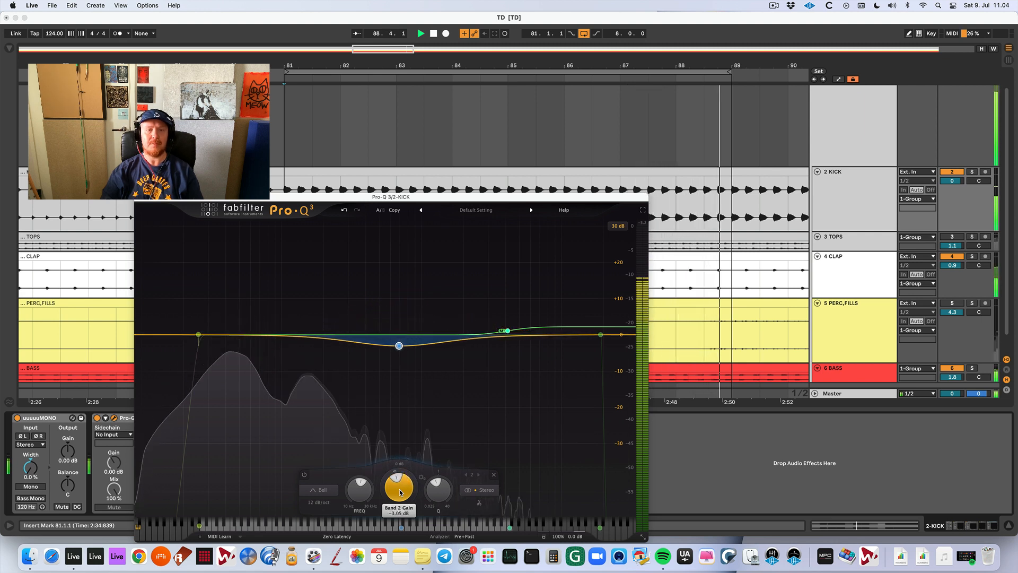
key("space")
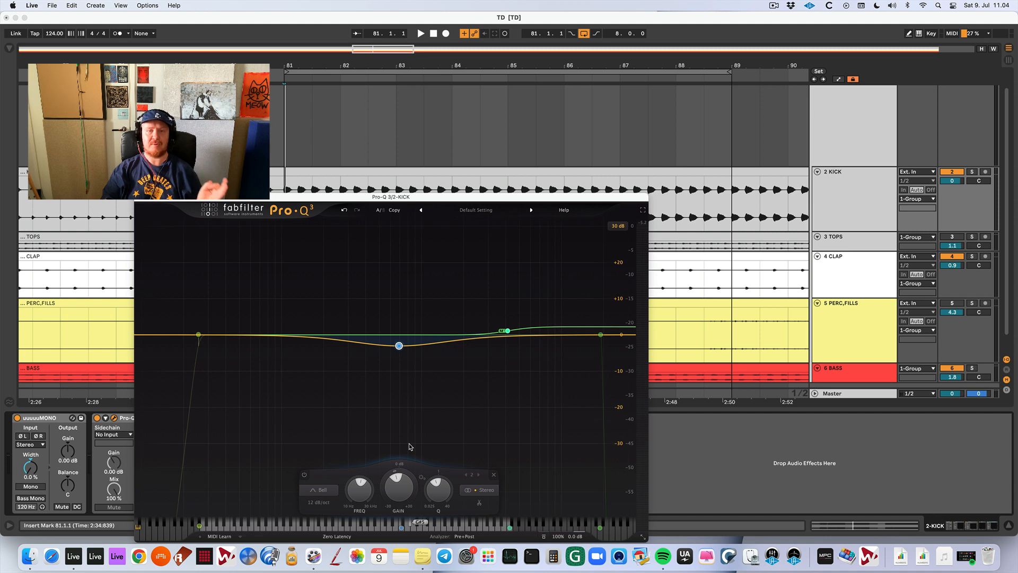
Delete the 692 Hz bell band from the kick EQ and briefly play the loop without it.
mouse_move(399, 347)
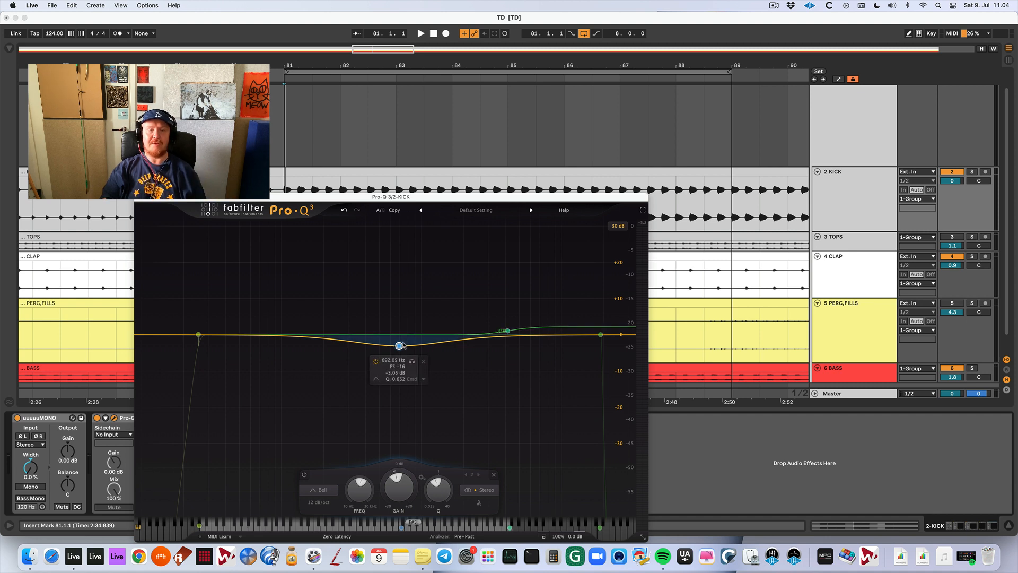
left_click(493, 475)
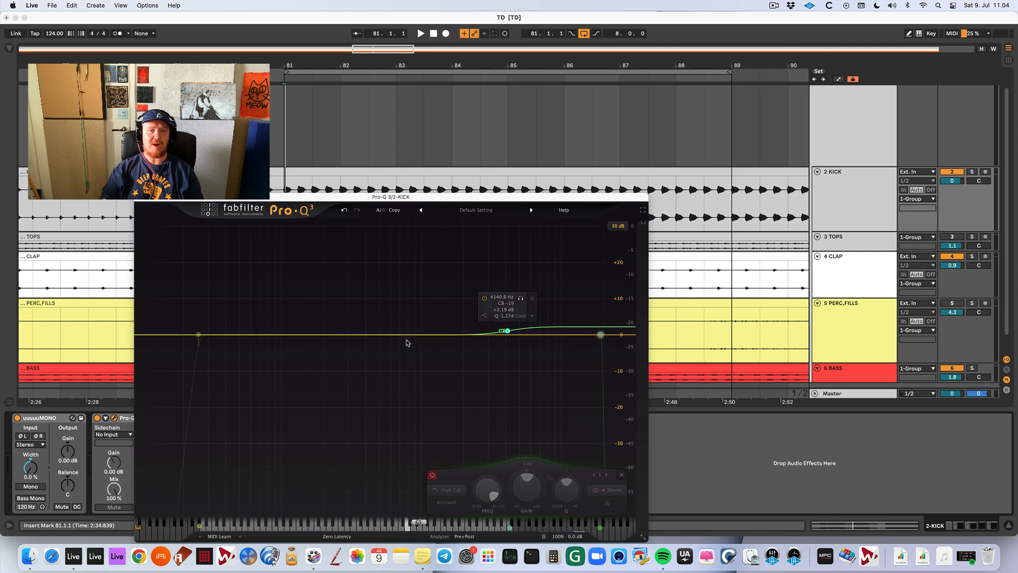
key("space")
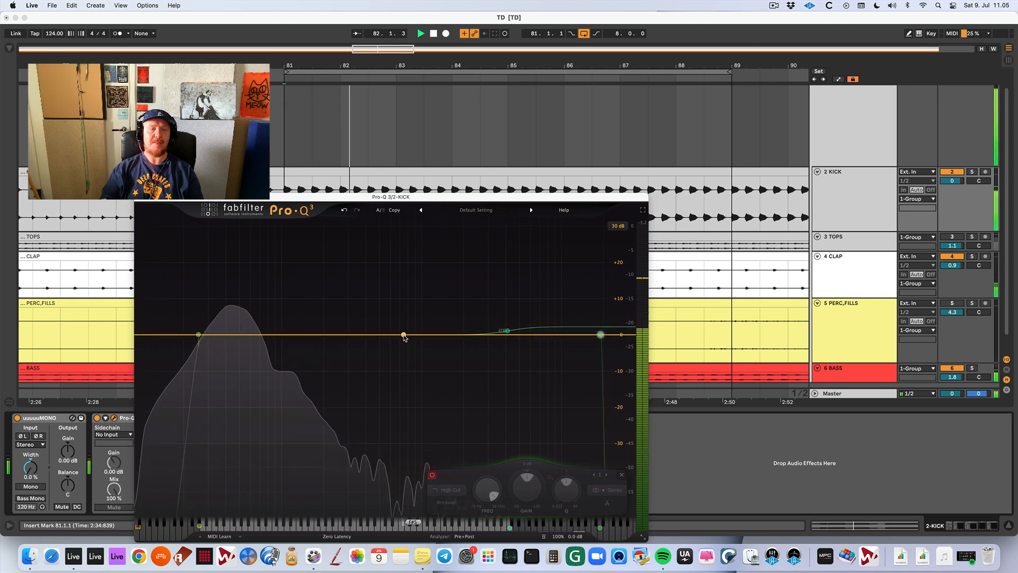
key("space")
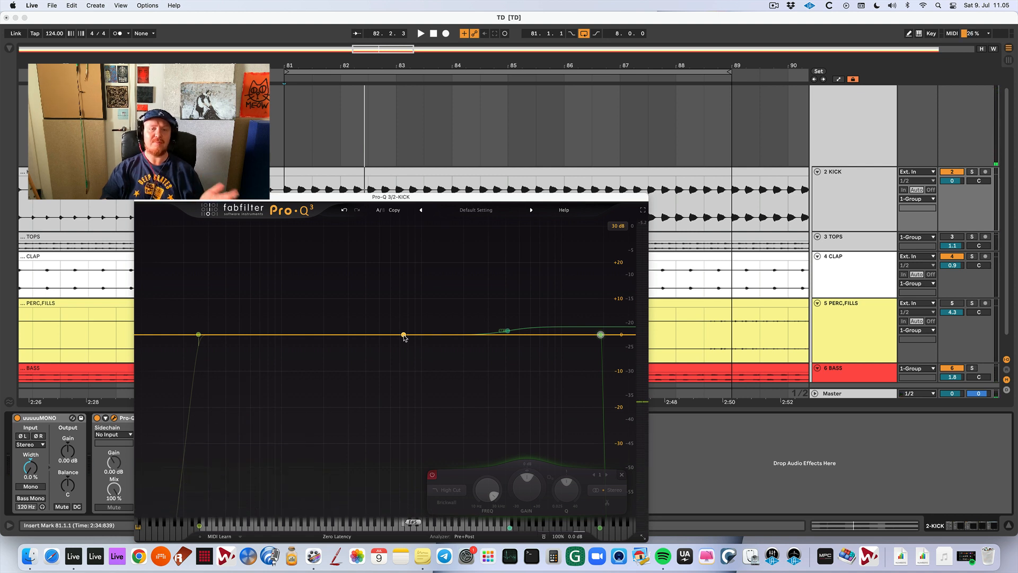
Add a new bell band at about 660 Hz to the kick EQ and lower it to a cut of about 3.5 dB.
mouse_move(403, 337)
left_mouse_down()
mouse_move(391, 335)
mouse_move(396, 348)
mouse_move(398, 309)
mouse_move(394, 355)
mouse_move(404, 341)
mouse_move(400, 314)
mouse_move(398, 346)
mouse_move(397, 334)
left_mouse_up()
key("space")
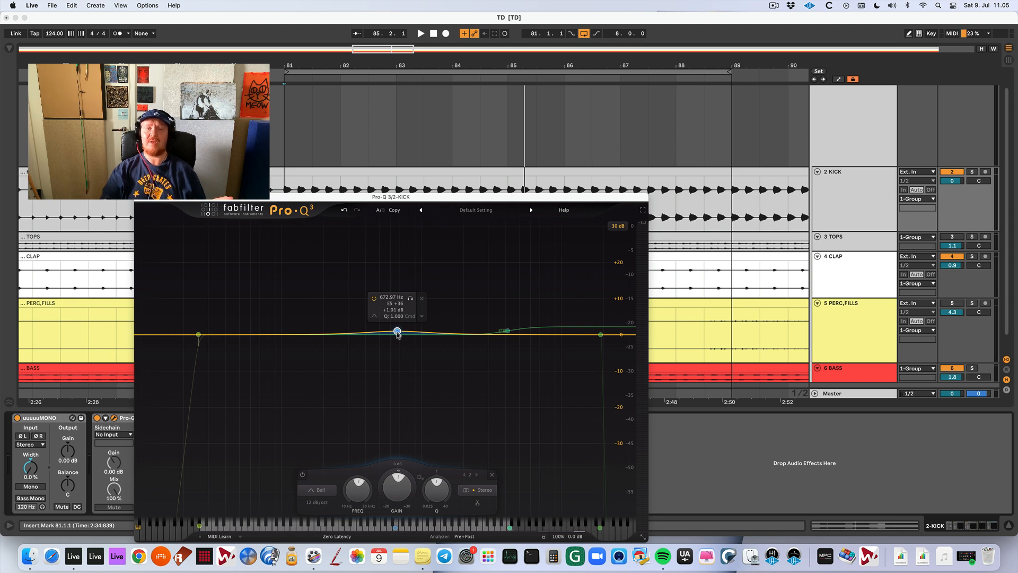
left_click_drag(398, 333, 399, 343)
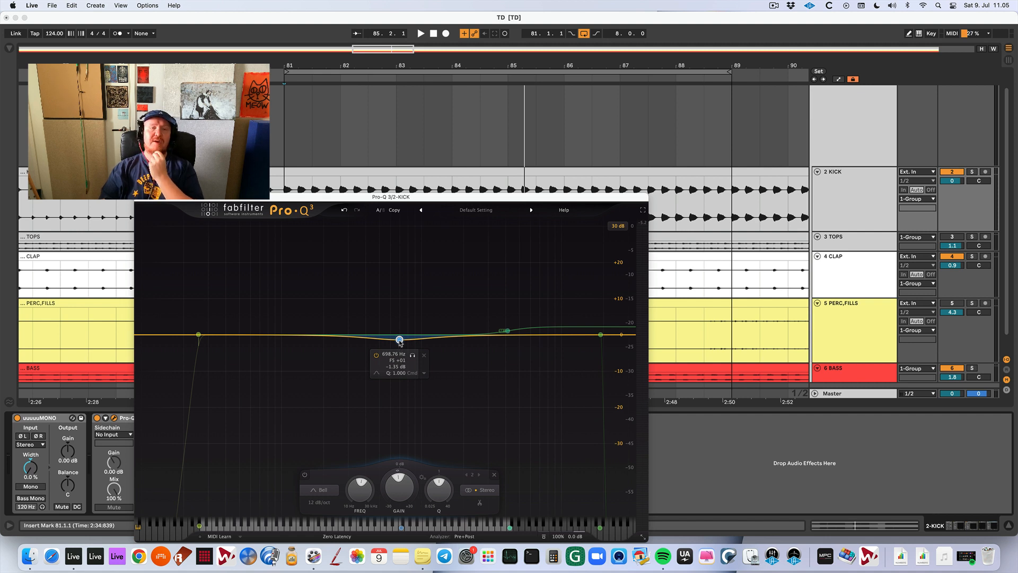
left_click_drag(400, 343, 396, 347)
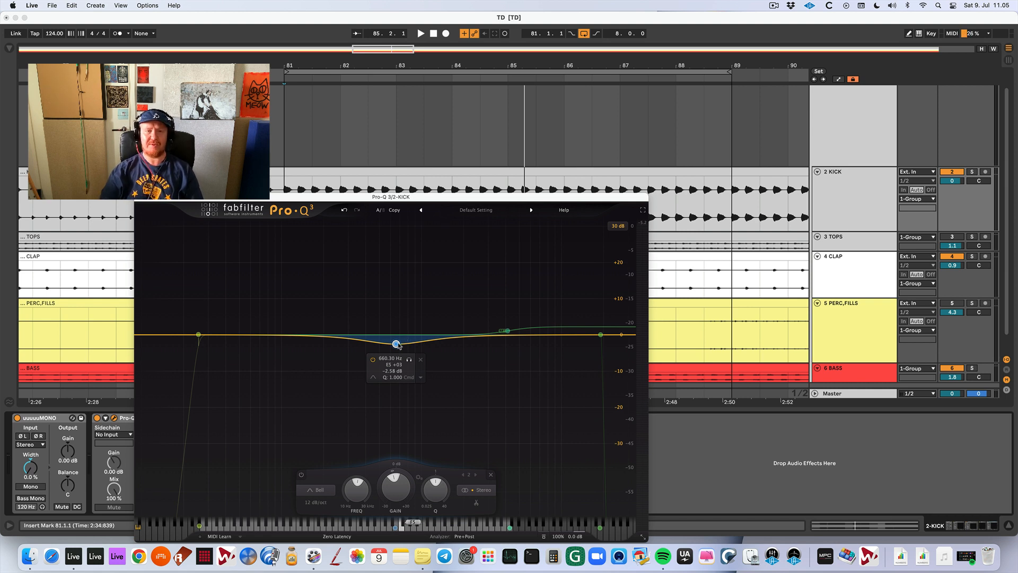
left_click_drag(397, 344, 397, 344)
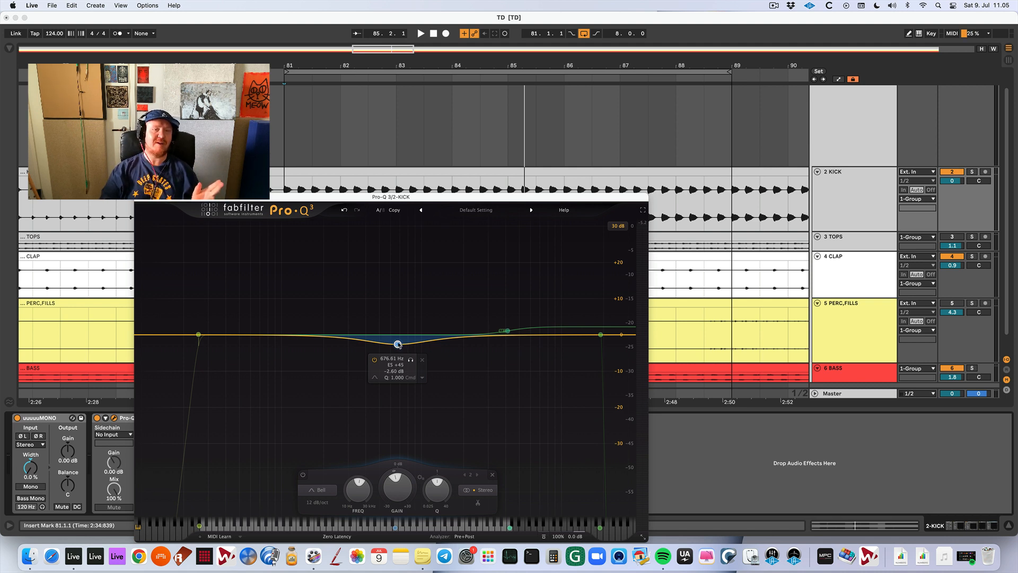
mouse_move(399, 344)
left_mouse_down()
mouse_move(402, 322)
mouse_move(406, 345)
left_mouse_up()
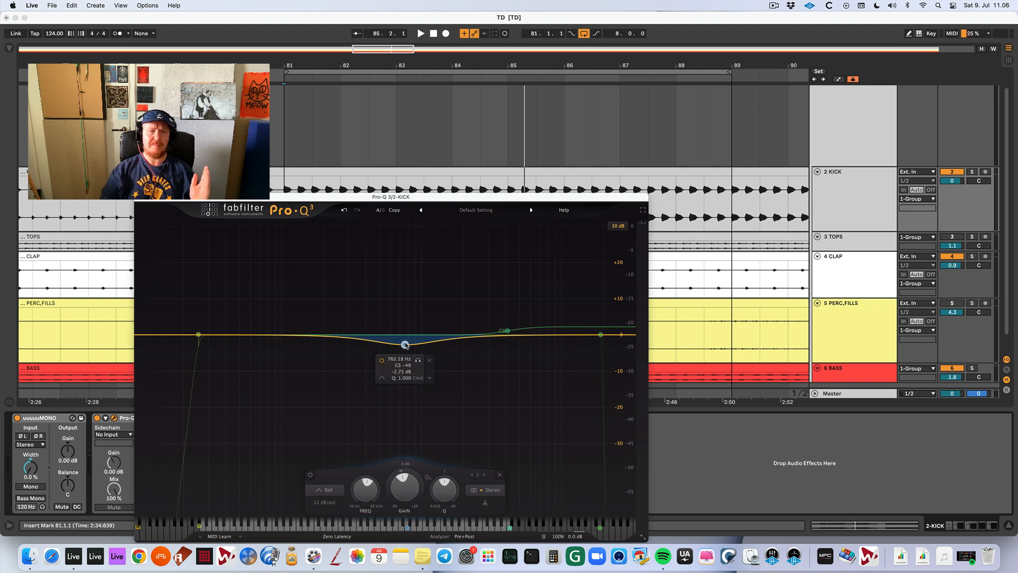
left_click_drag(406, 345, 397, 348)
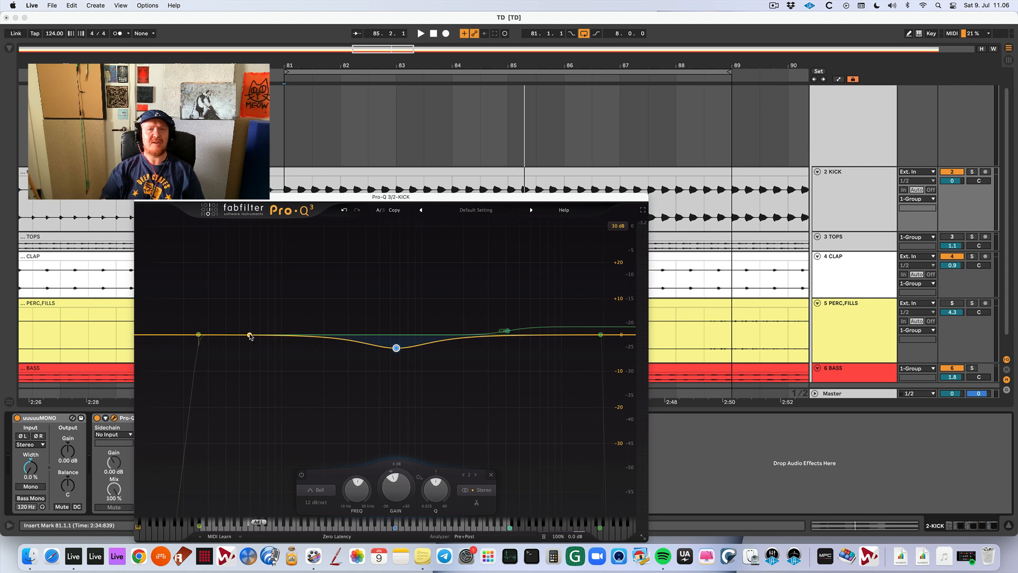
Play the kick soloed and add a bell band at about 48 Hz with a boost of about 1.6 dB.
key("space")
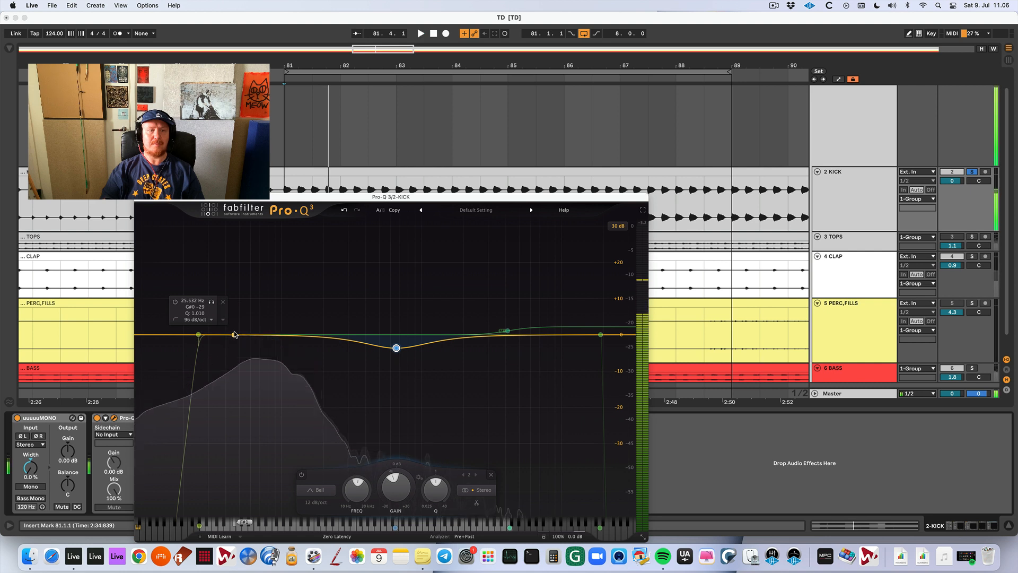
left_click(234, 334)
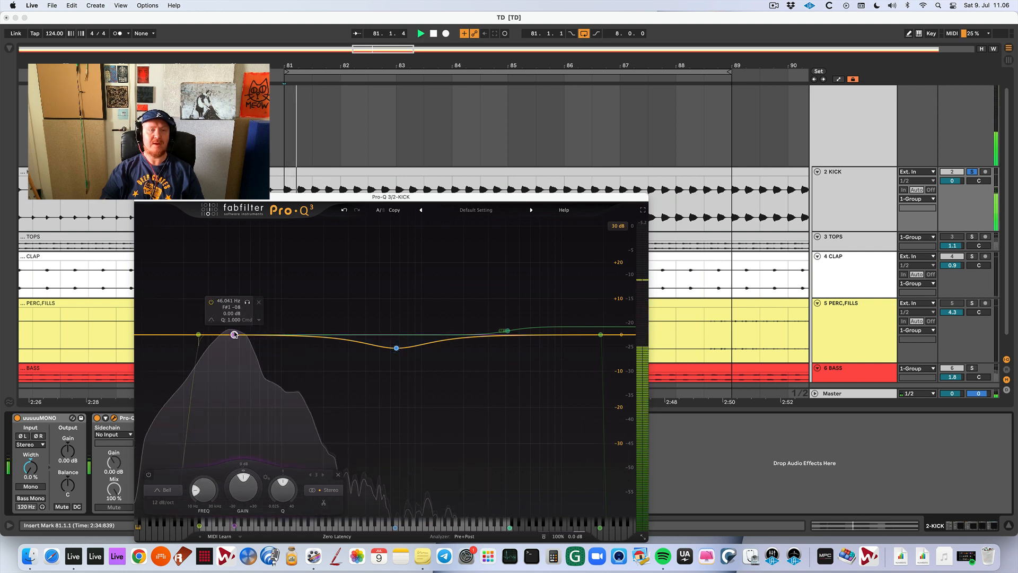
left_click_drag(234, 334, 236, 368)
mouse_move(237, 331)
left_mouse_down()
mouse_move(237, 321)
mouse_move(236, 332)
left_mouse_up()
key("space")
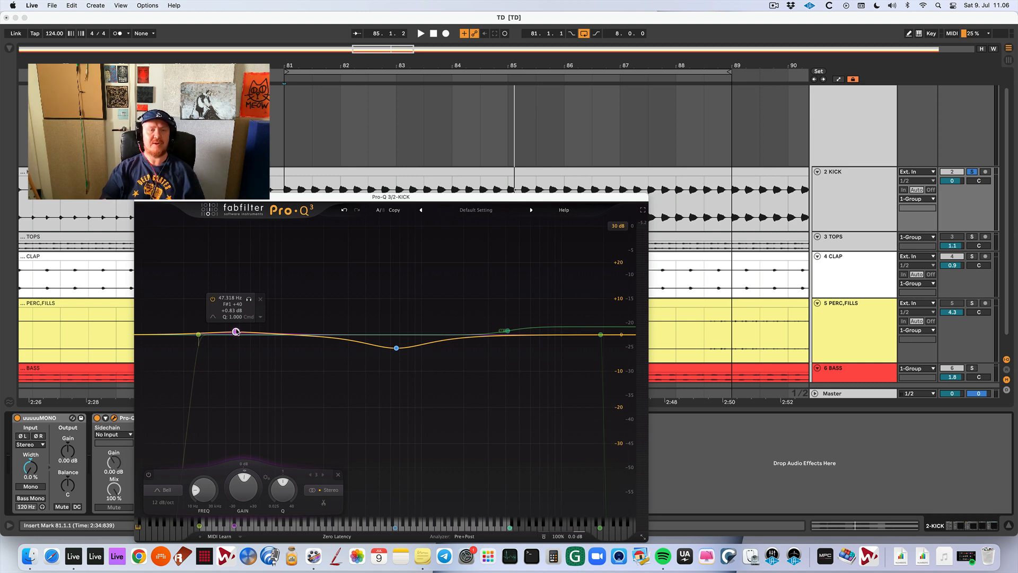
left_click_drag(237, 332, 237, 329)
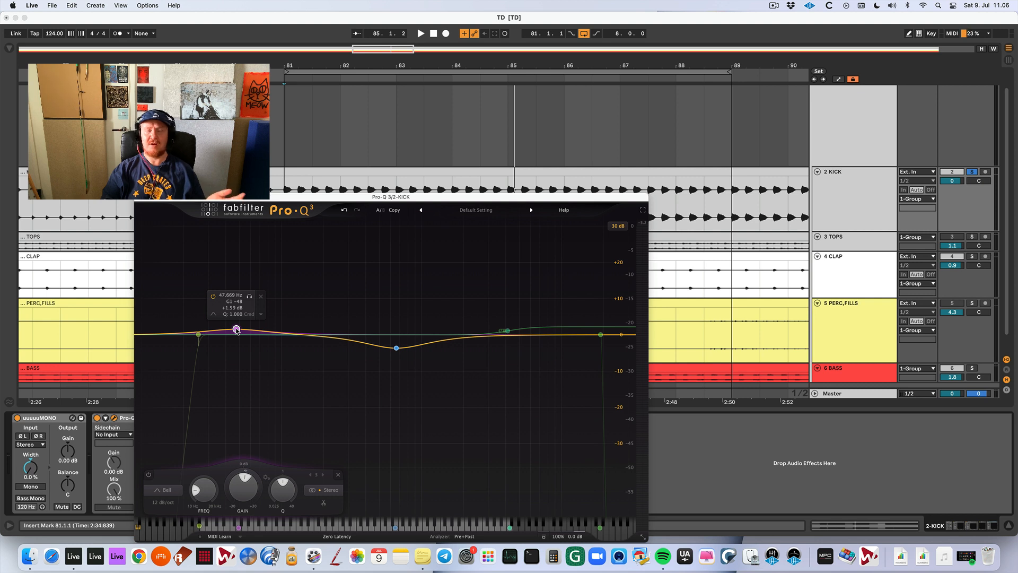
Reduce the low bell boost near 47 Hz to about 1.1 dB and ease the mid bell cut near 646 Hz to -3.29 dB.
left_click_drag(237, 330, 235, 331)
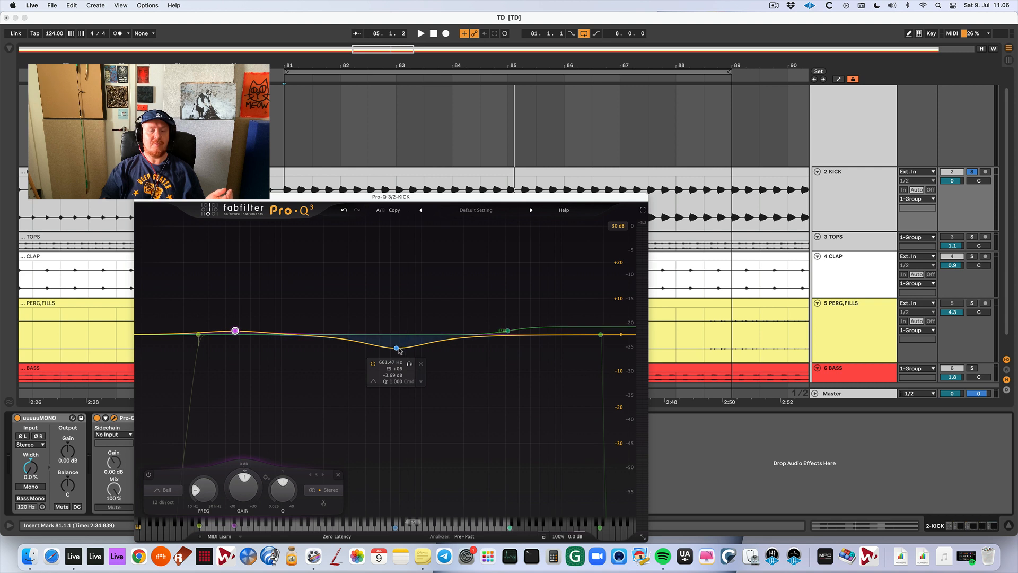
left_click_drag(397, 350, 396, 348)
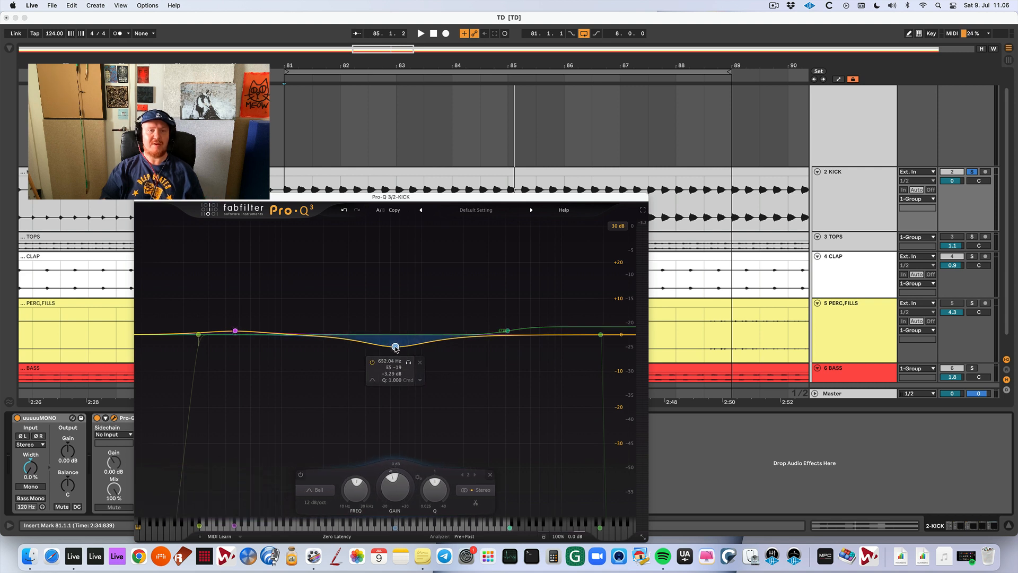
left_click(235, 331)
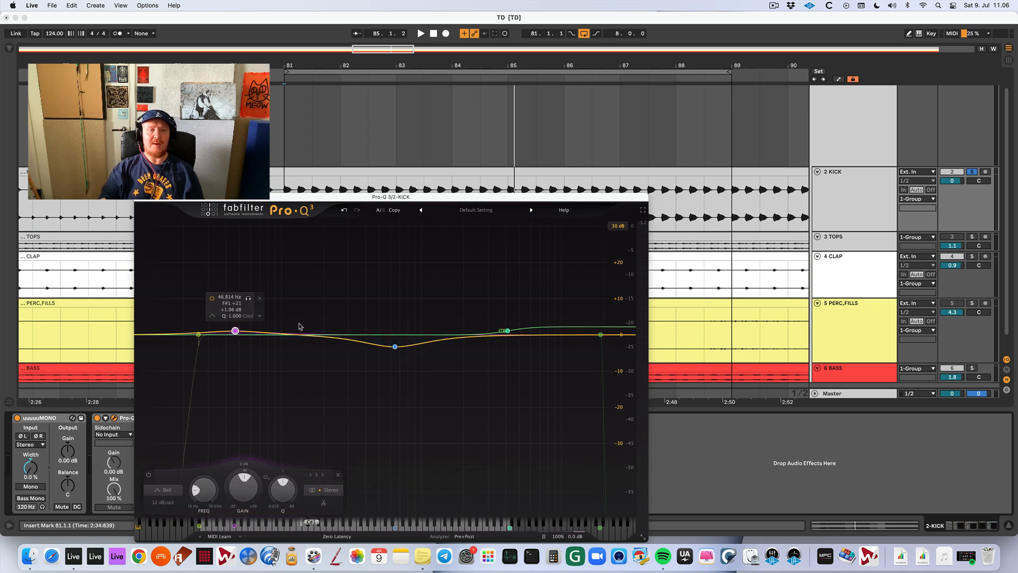
Add a narrow bell band at about 144 Hz with a 14 dB boost and a Q of 4.246, and play the soloed kick.
left_click(306, 282)
scroll(306, 280, "up", 5)
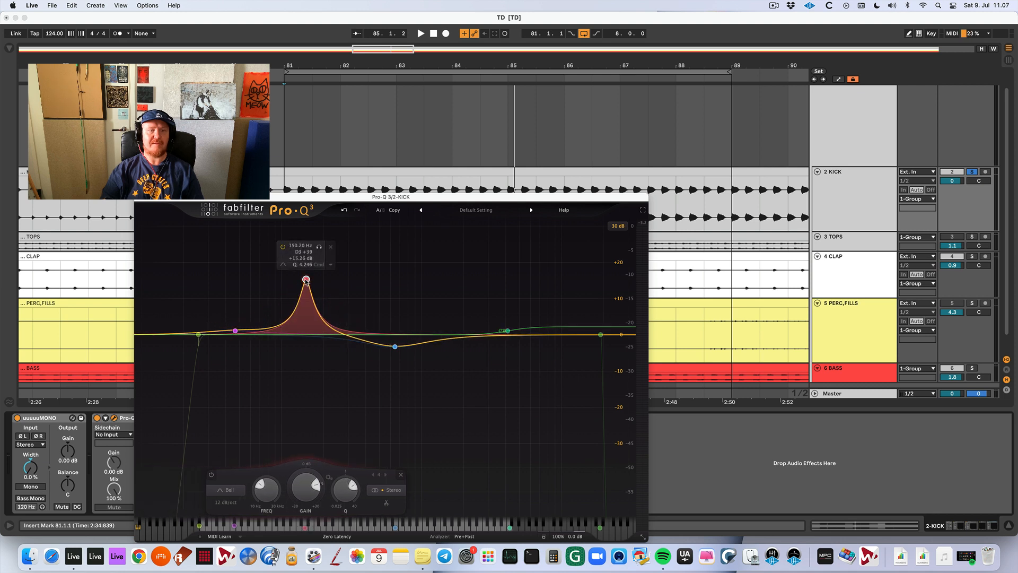
left_click_drag(307, 281, 304, 285)
key("space")
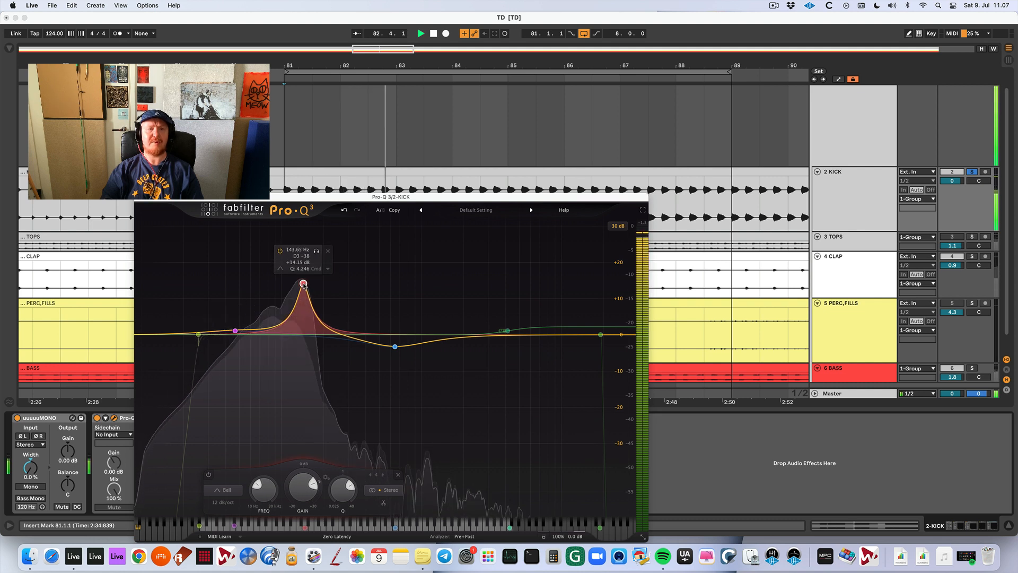
key("space")
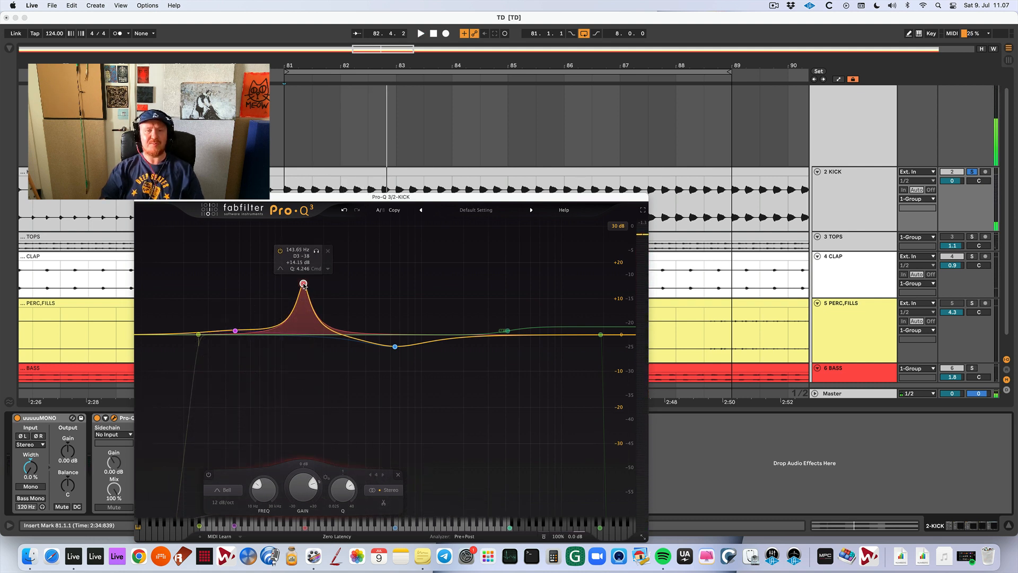
Turn the narrow bell boost into a gentle cut of about 3.6 dB, shifting it to about 134 Hz.
left_click_drag(304, 285, 303, 355)
key("space")
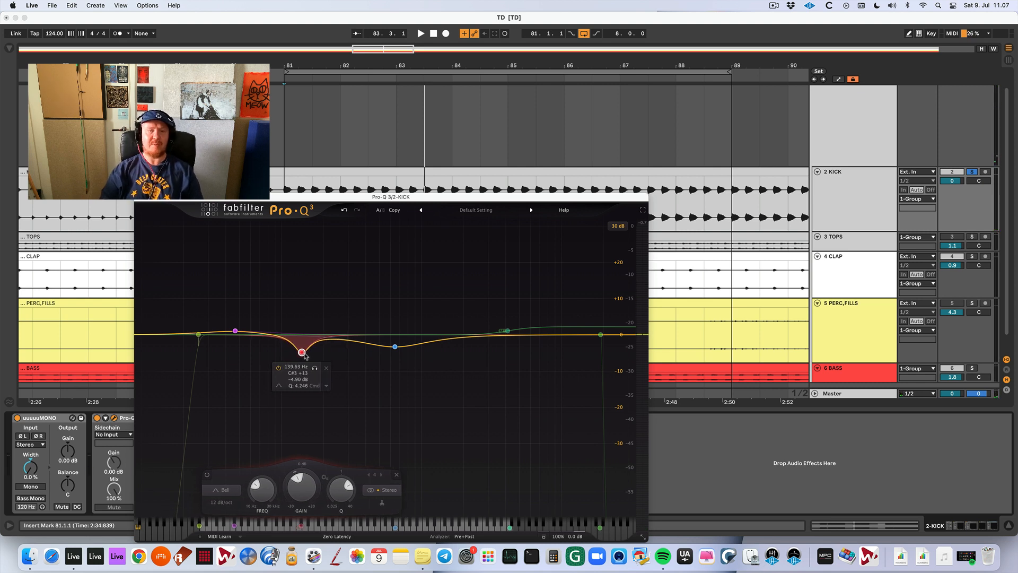
left_click_drag(306, 355, 306, 353)
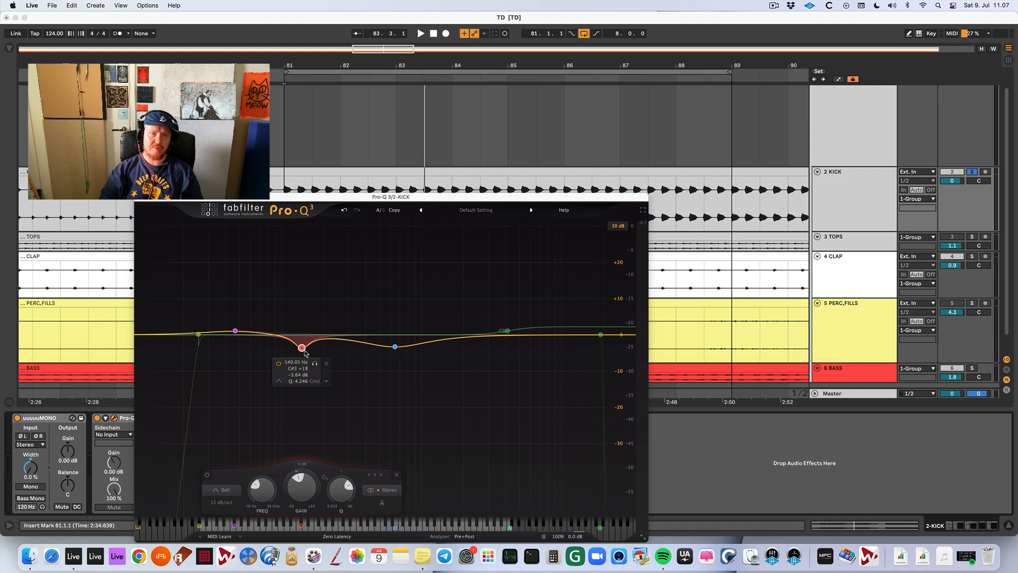
mouse_move(306, 354)
left_mouse_down()
mouse_move(302, 269)
mouse_move(313, 271)
mouse_move(296, 351)
left_mouse_up()
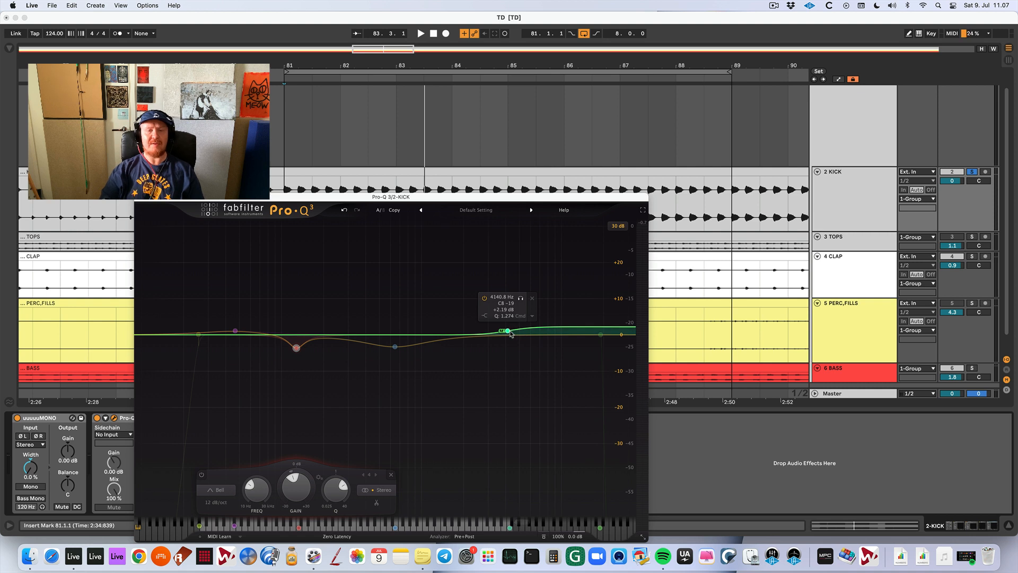
left_click_drag(296, 348, 301, 348)
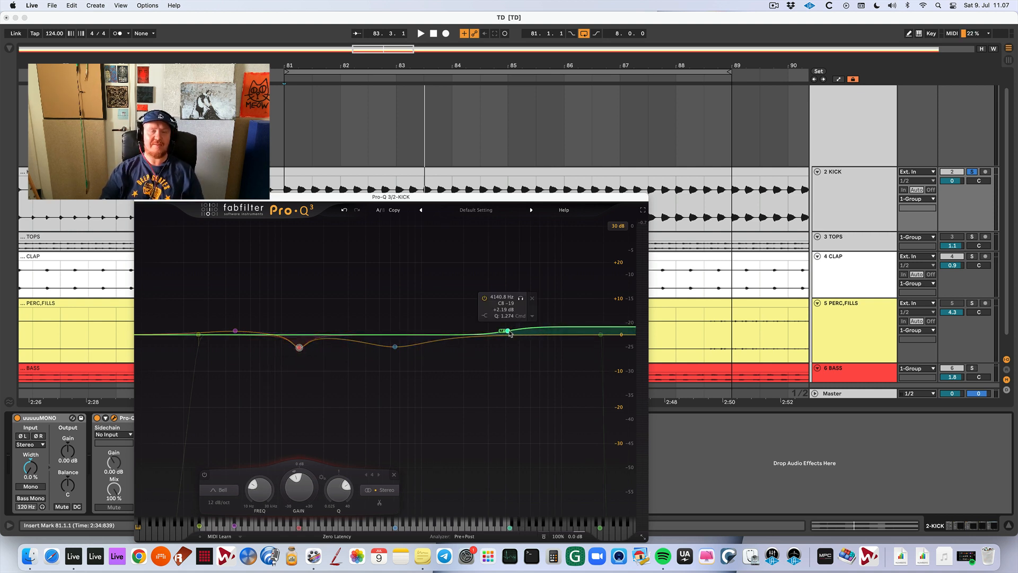
Delete the extra 2.2 kHz bell and sweep the mid-channel high shelf between boost and cut during playback, ending near 3354 Hz at -0.79 dB.
left_click_drag(514, 331, 470, 327)
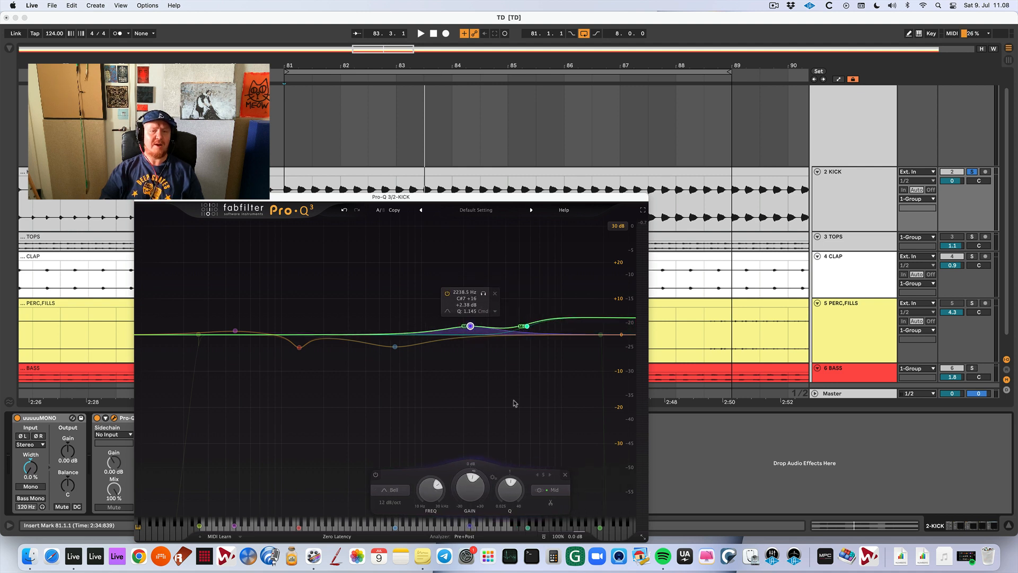
left_click(565, 475)
key("space")
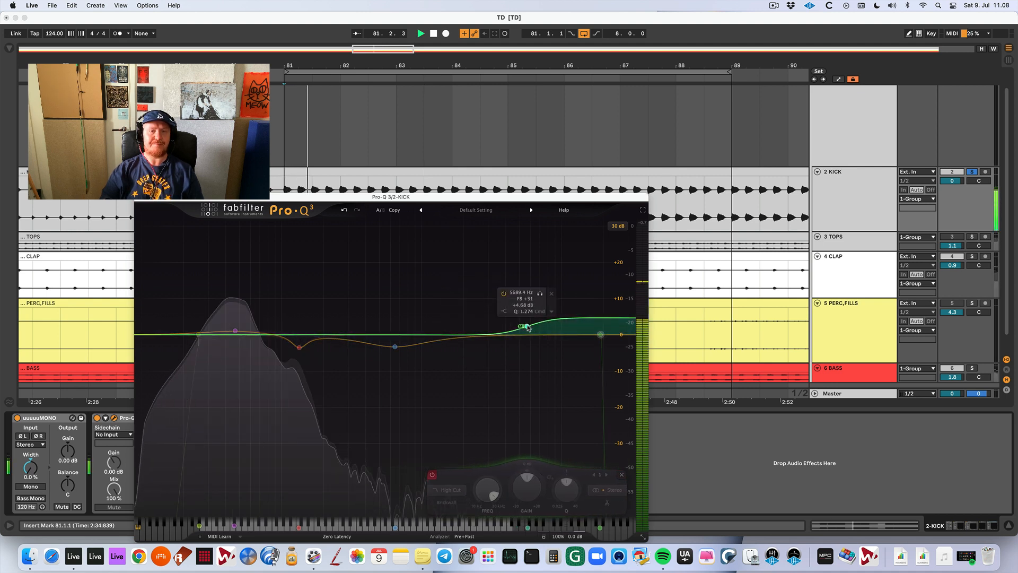
left_click_drag(527, 327, 495, 309)
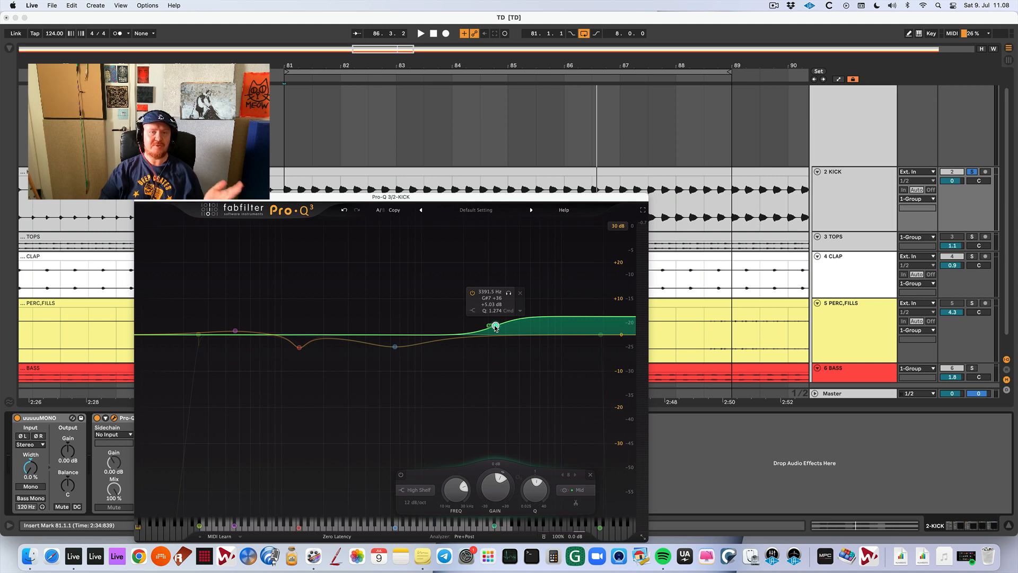
left_click_drag(495, 328, 495, 349)
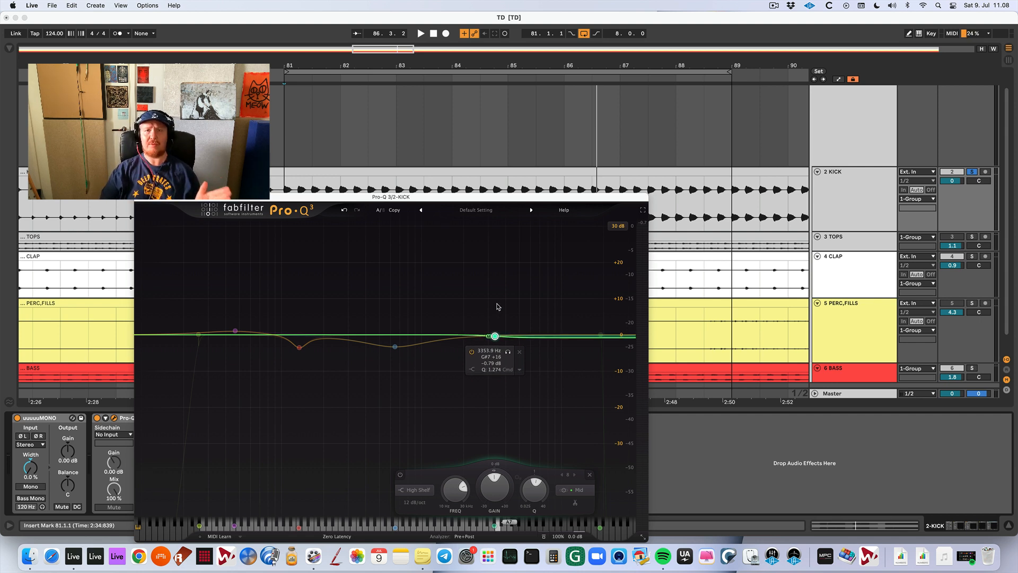
Nudge the mid bell cut to about 661 Hz and turn the low bell boost into a cut of about 1.3 dB near 51 Hz.
left_click(395, 347)
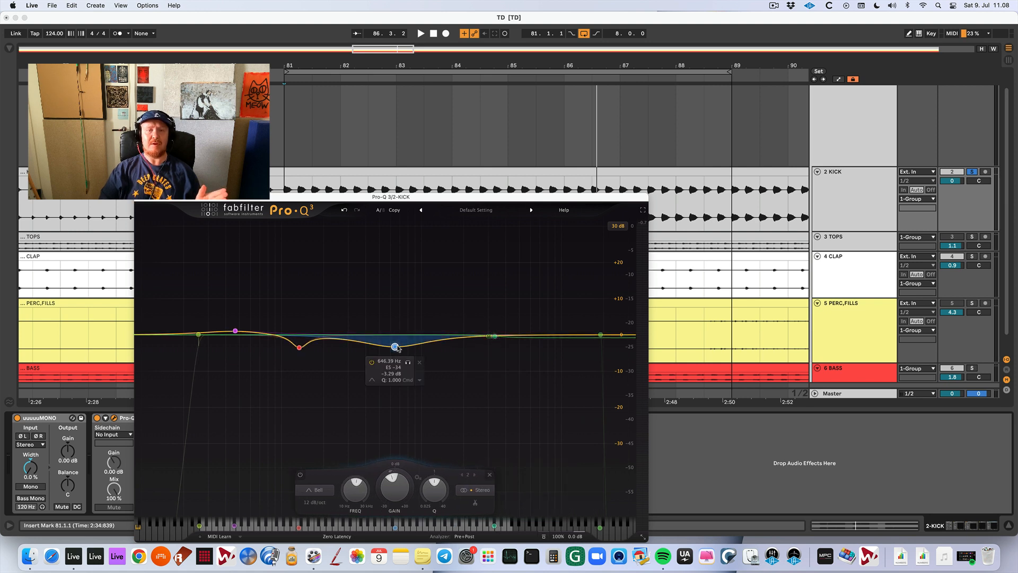
left_click_drag(397, 348, 399, 348)
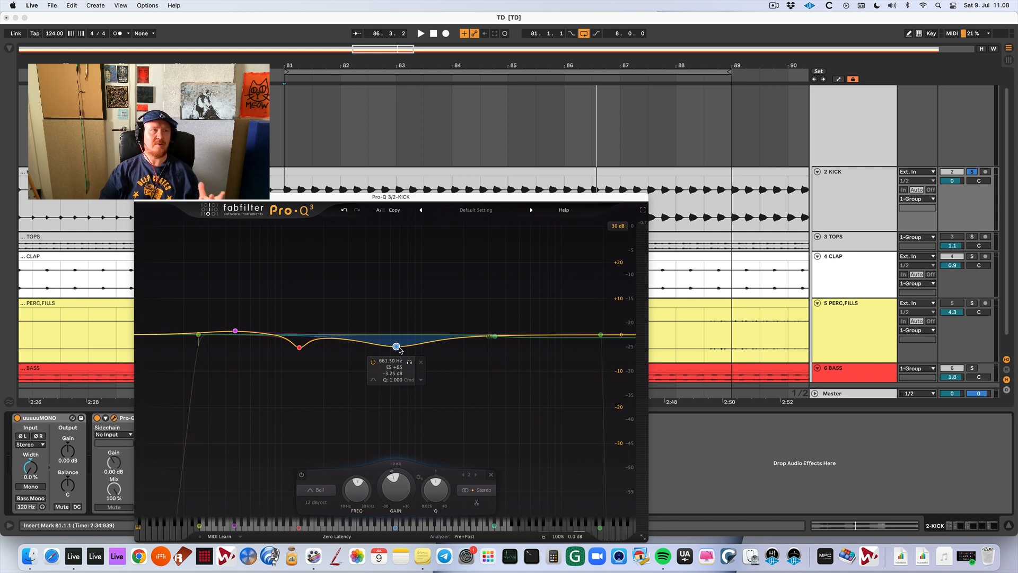
left_click(236, 330)
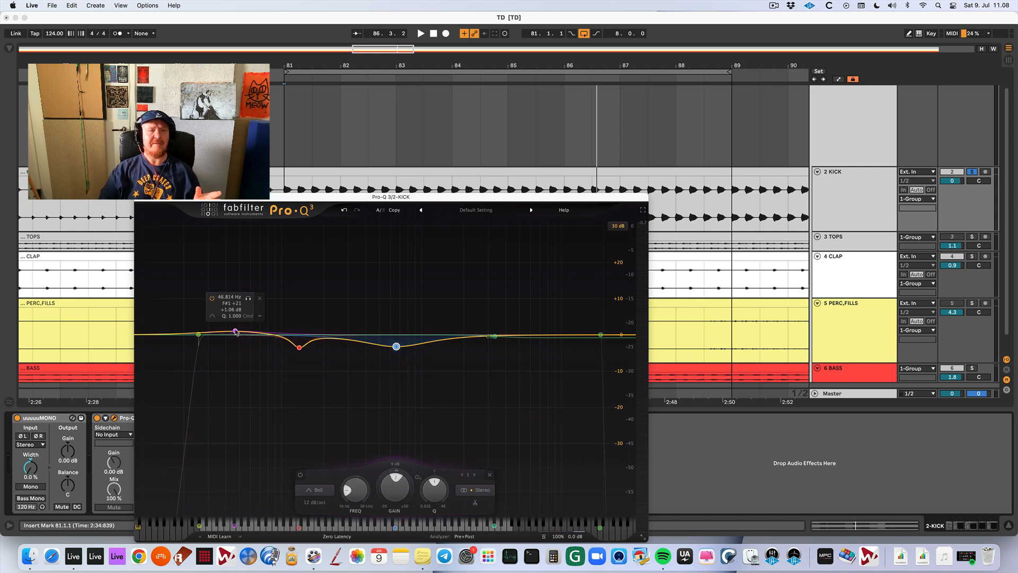
left_click_drag(238, 330, 240, 330)
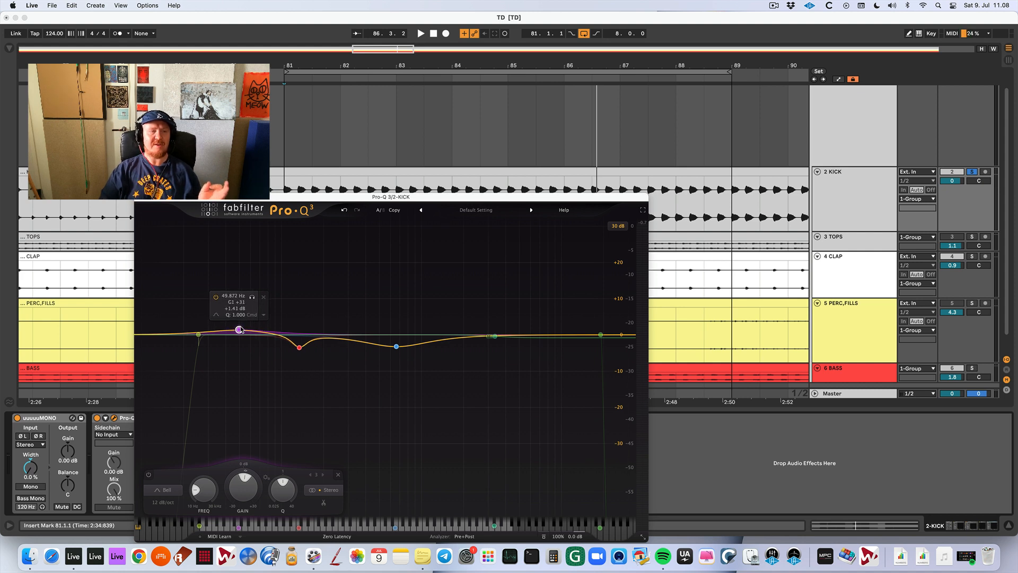
left_click_drag(240, 329, 242, 339)
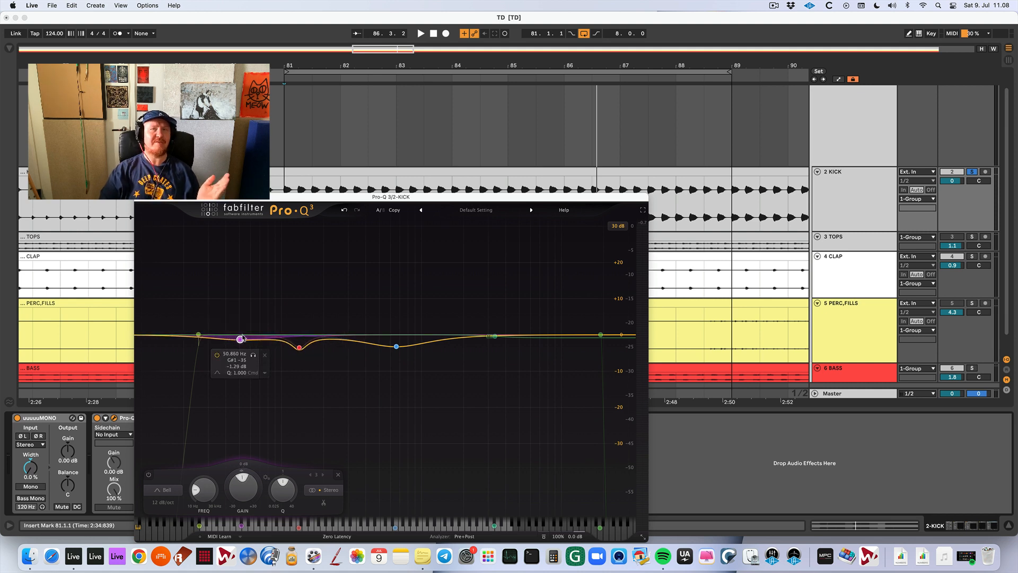
left_click_drag(241, 340, 241, 341)
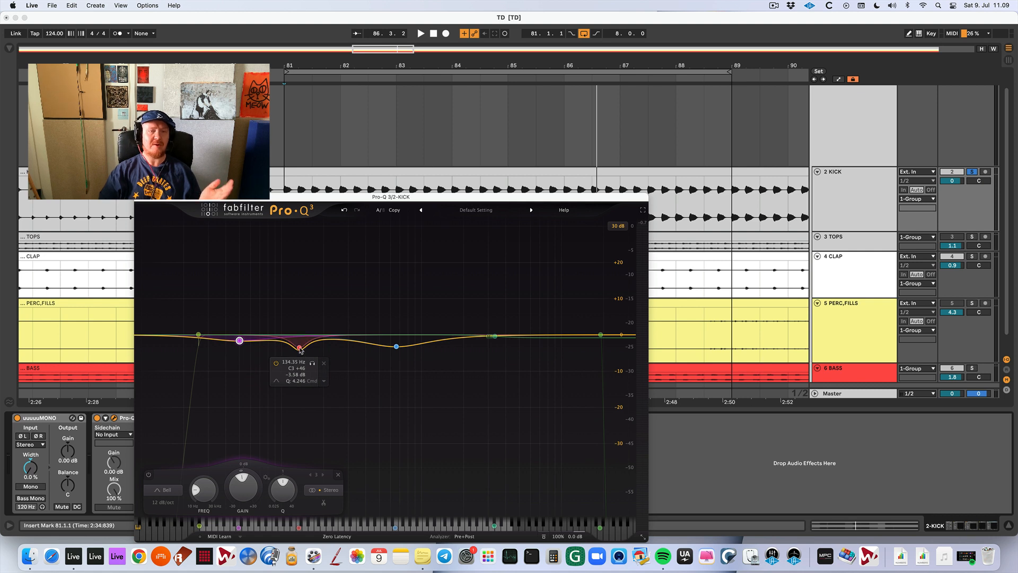
Fine-tune the narrow bell cut near 139 Hz and the mid-channel high shelf near 2981 Hz, and close the kick EQ.
left_click_drag(300, 349, 302, 352)
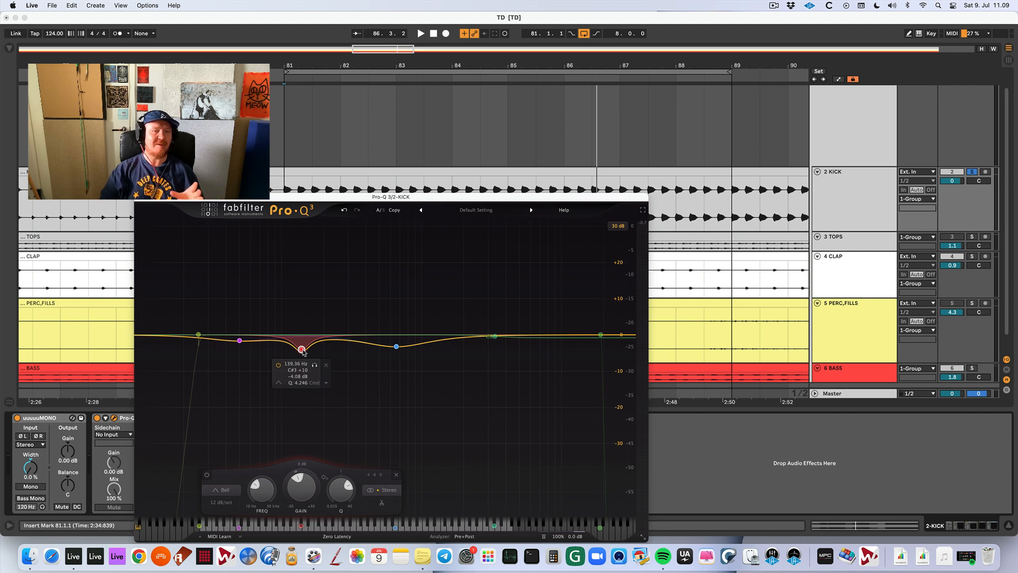
left_click_drag(303, 350, 307, 346)
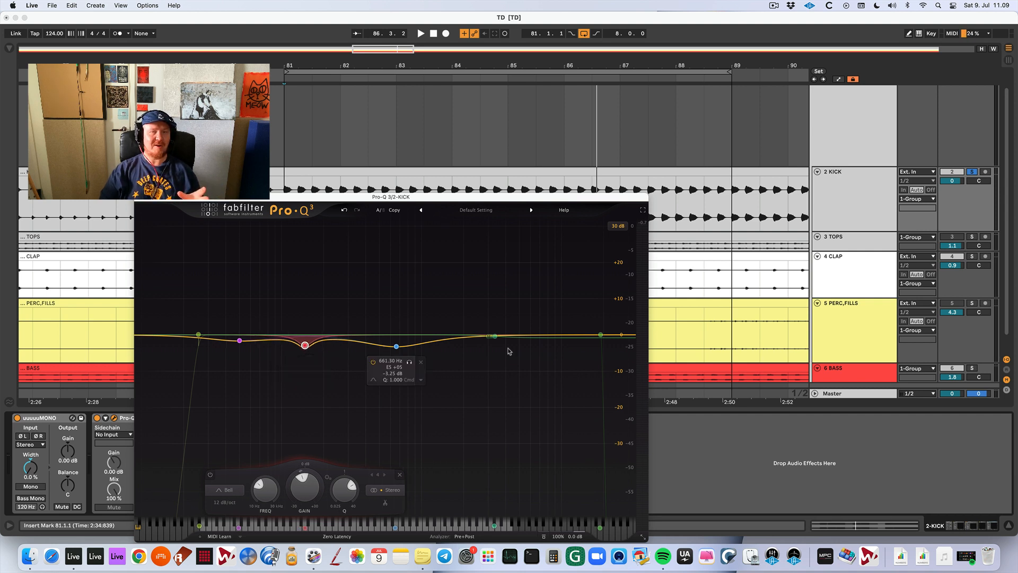
mouse_move(497, 338)
left_mouse_down()
mouse_move(493, 326)
mouse_move(487, 344)
left_mouse_up()
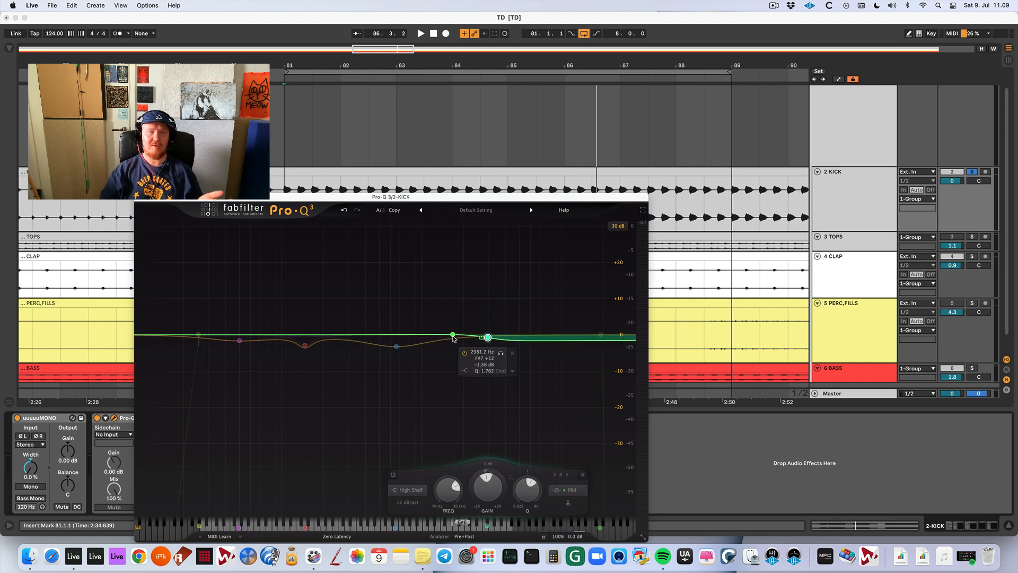
left_click_drag(487, 337, 488, 333)
key("super+w")
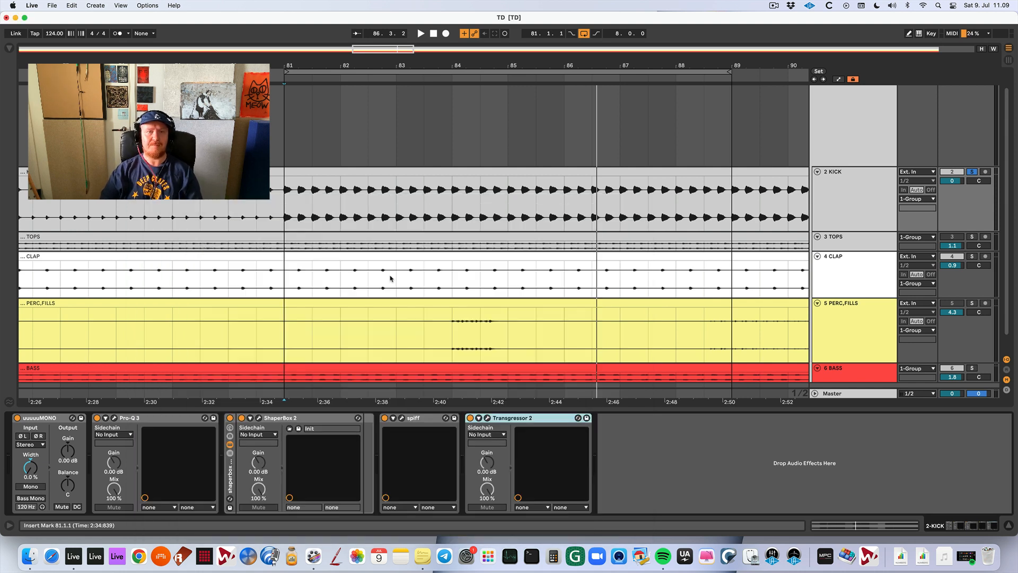
Open Spiff on the kick track and toggle the device during soloed playback to compare its effect.
key("space")
key("space")
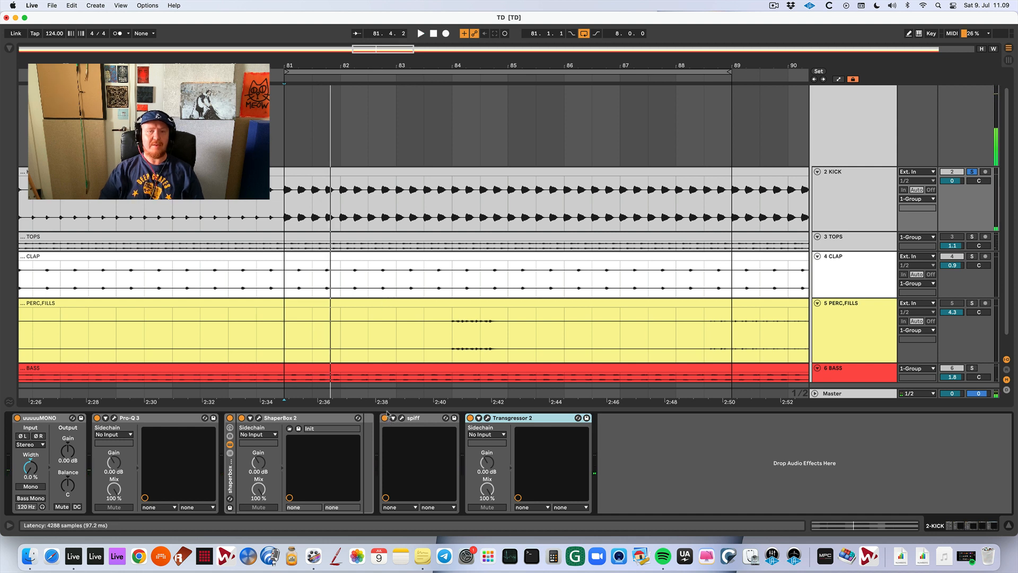
left_click(402, 418)
key("space")
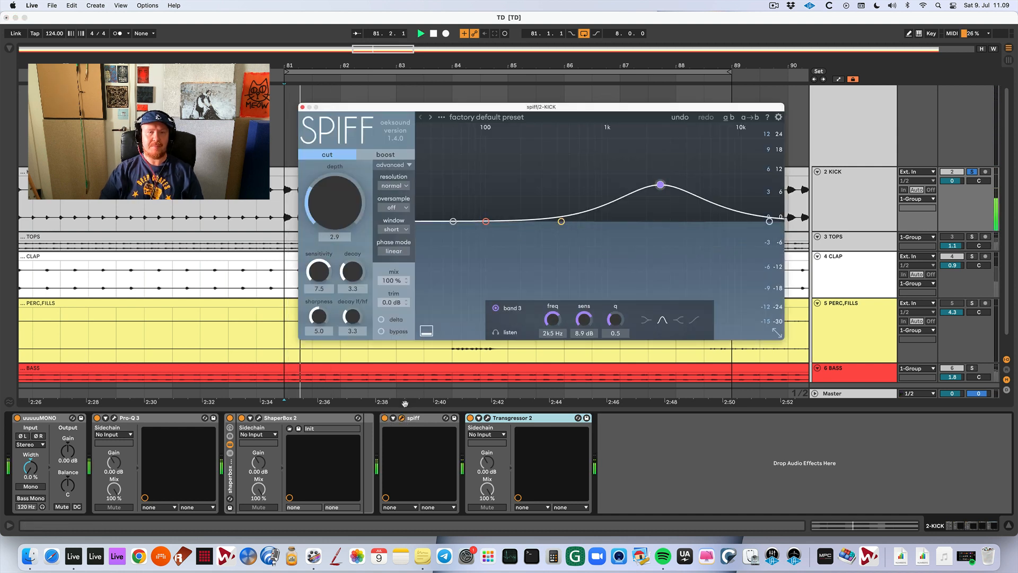
left_click(385, 419)
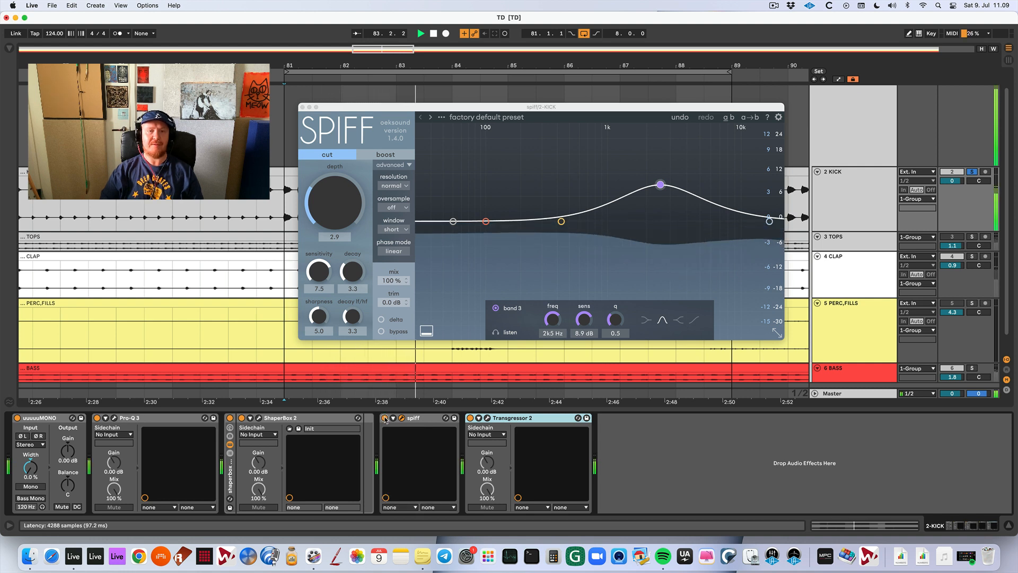
Raise Spiff's cut depth to 6.7 while the soloed kick plays.
left_click(341, 214)
mouse_move(341, 214)
left_mouse_down()
mouse_move(338, 139)
mouse_move(342, 228)
mouse_move(341, 214)
left_mouse_up()
left_click_drag(340, 186, 342, 176)
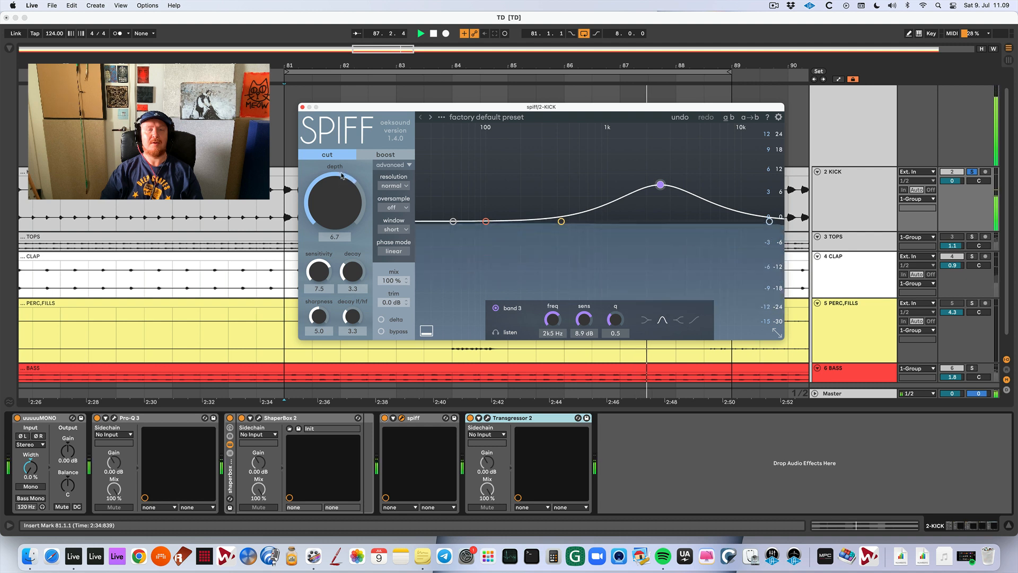
key("space")
Unsolo the kick and lower Spiff's cut depth to 0.0 while the full mix plays.
left_click(971, 173)
key("space")
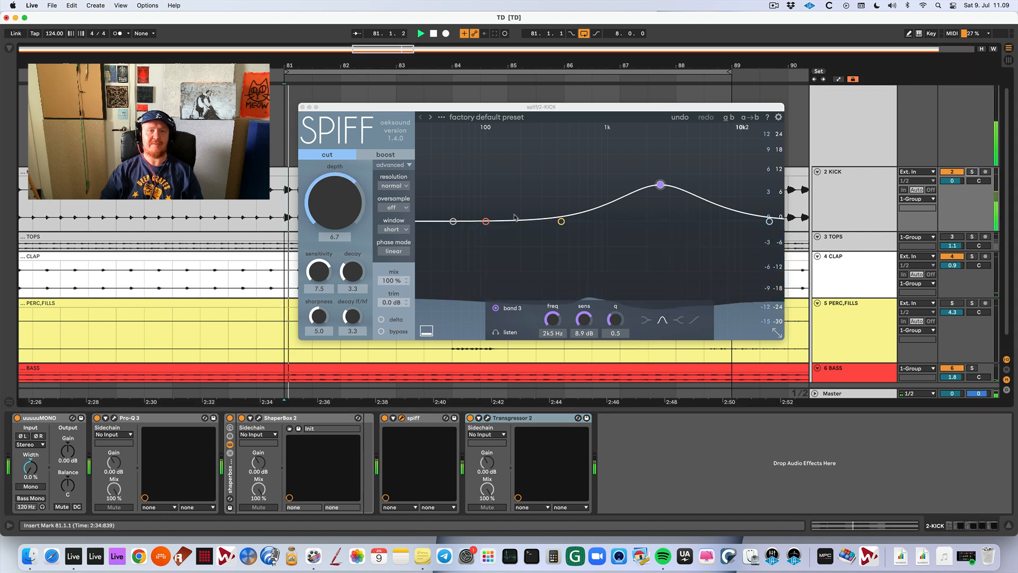
left_click_drag(336, 204, 340, 254)
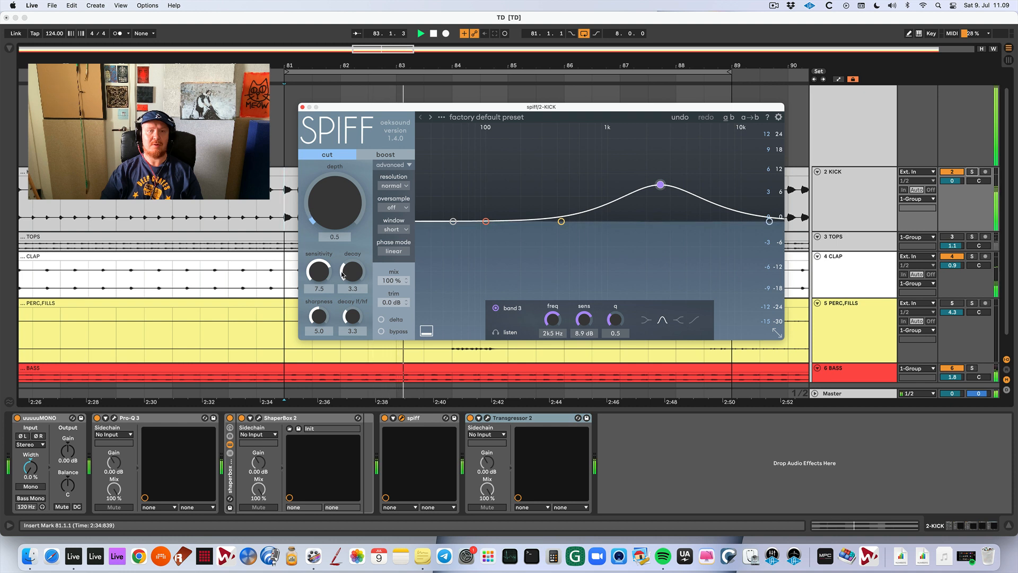
mouse_move(333, 214)
left_mouse_down()
mouse_move(333, 197)
mouse_move(330, 281)
left_mouse_up()
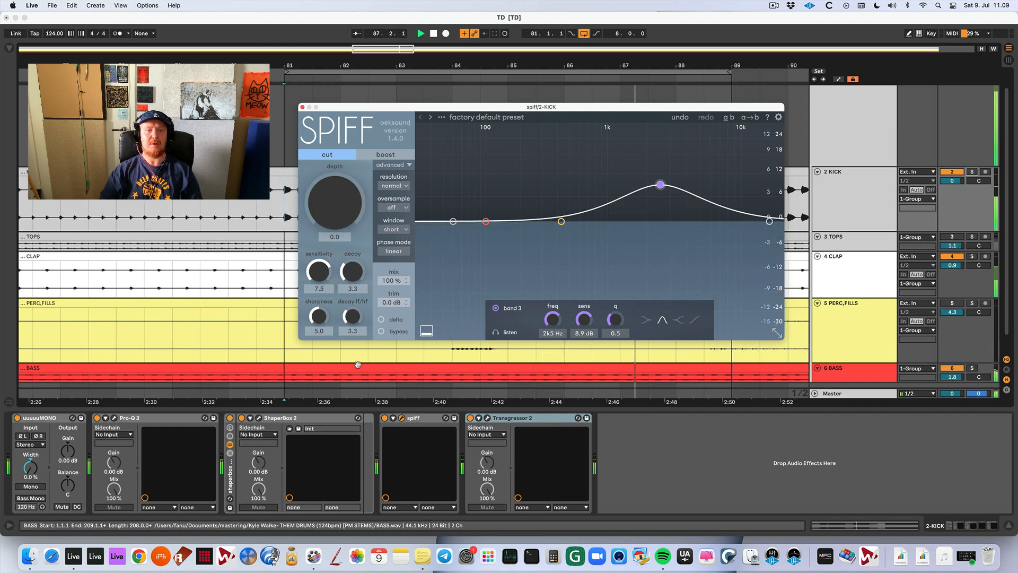
Switch off Spiff and Transgressor 2 on the kick track and listen briefly to the mix.
left_click(386, 421)
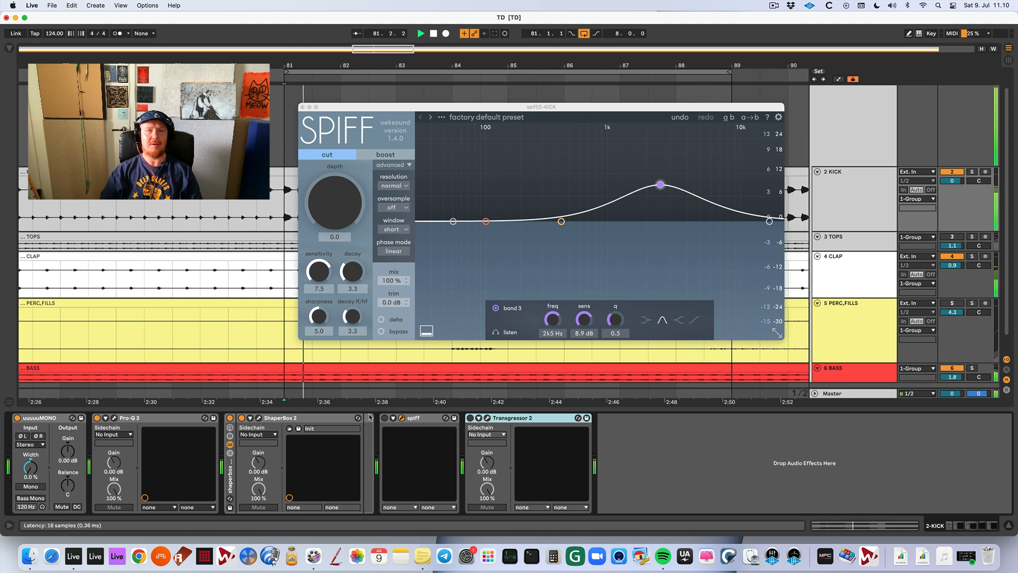
key("space")
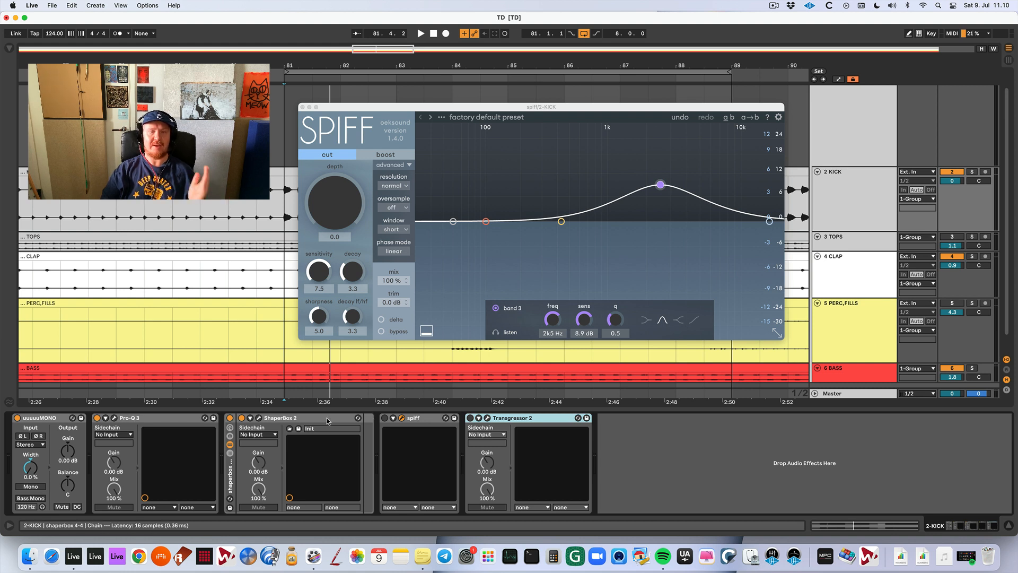
Switch Spiff back on and set its cut depth to 1.2 while the soloed kick plays.
left_click(394, 418)
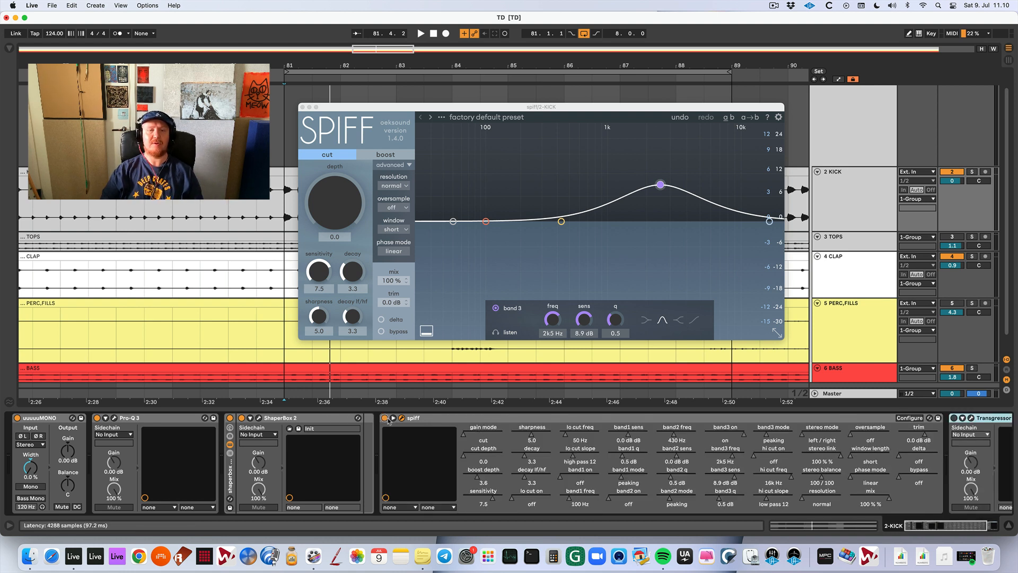
left_click(395, 419)
key("space")
left_click_drag(336, 208, 340, 245)
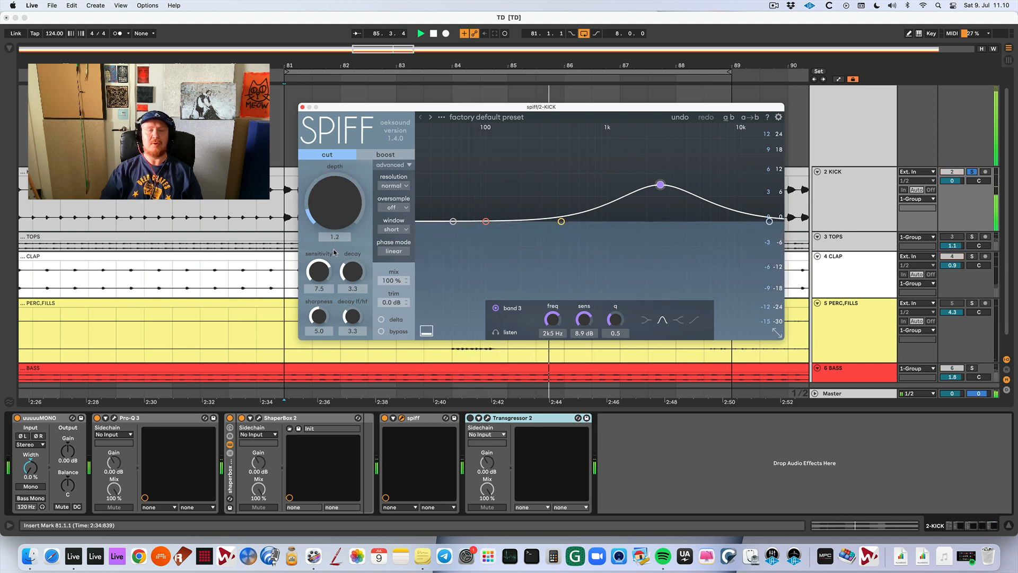
Monitor Spiff's delta signal to raise the cut depth to 5.6, and move band 3 to 3k9 Hz with 3.3 dB sensitivity.
key("space")
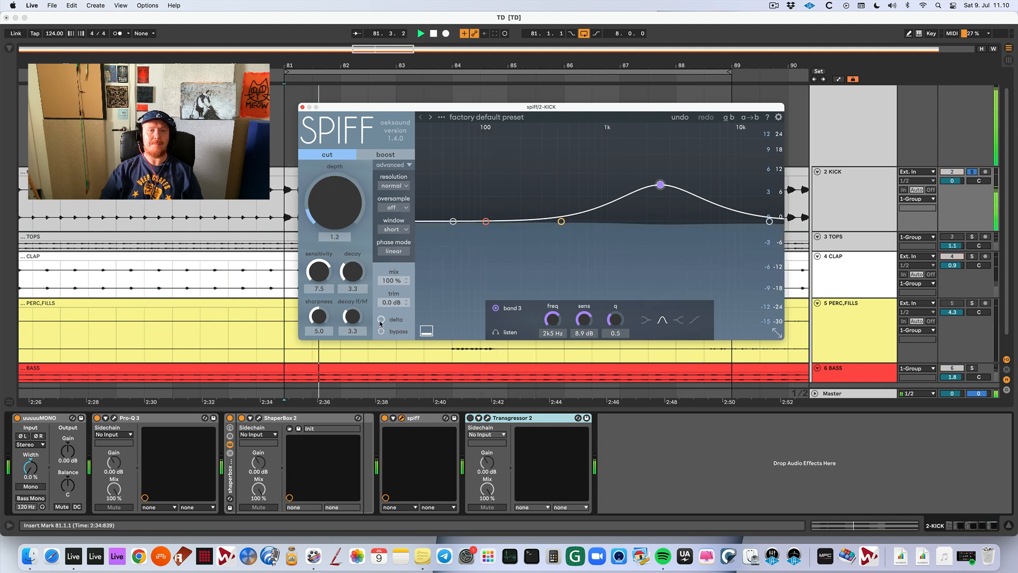
left_click_drag(342, 213, 342, 169)
key("space")
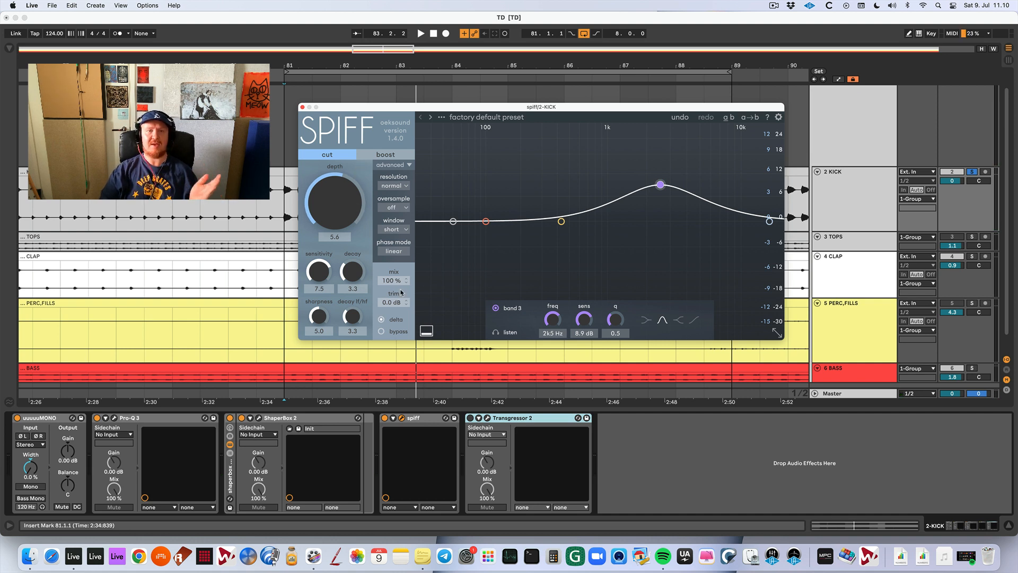
left_click_drag(660, 185, 685, 208)
left_click(379, 321)
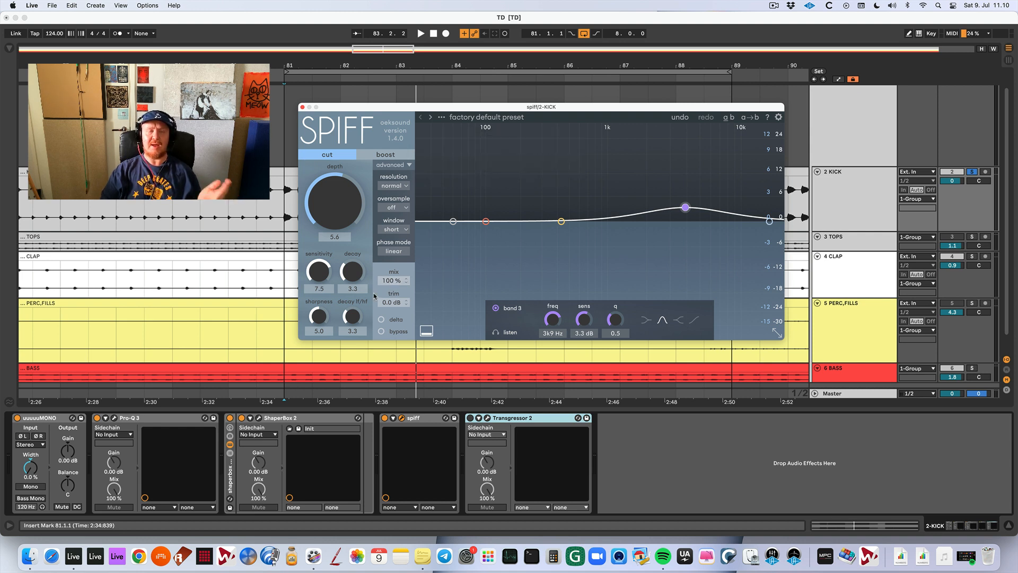
Examine the high-shelf boost and the dips in the kick's Pro-Q 3 curve, and close the Pro-Q 3 and Spiff windows.
left_click(115, 418)
left_click_drag(396, 346, 394, 345)
left_click(488, 332)
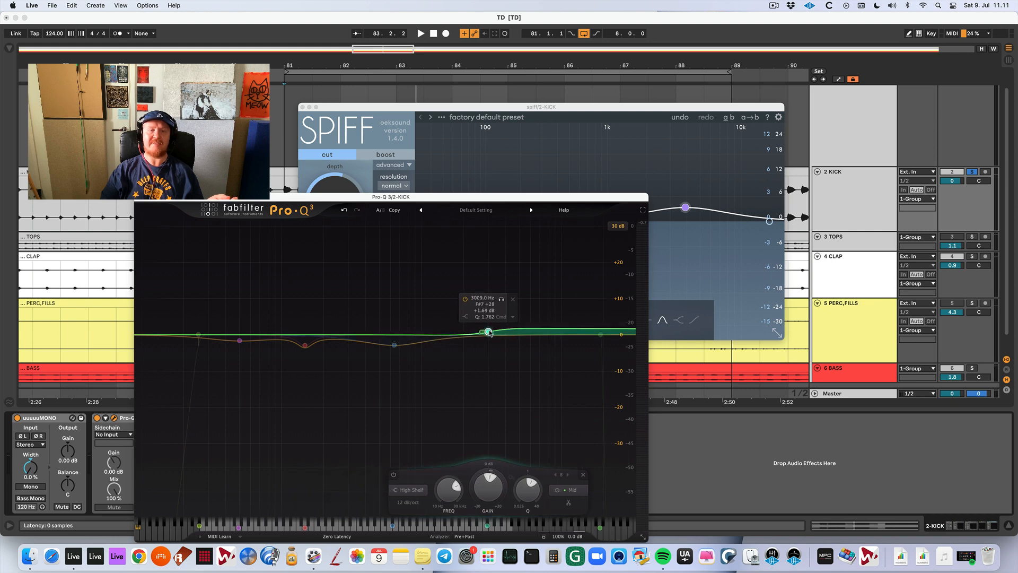
left_click_drag(391, 275, 523, 409)
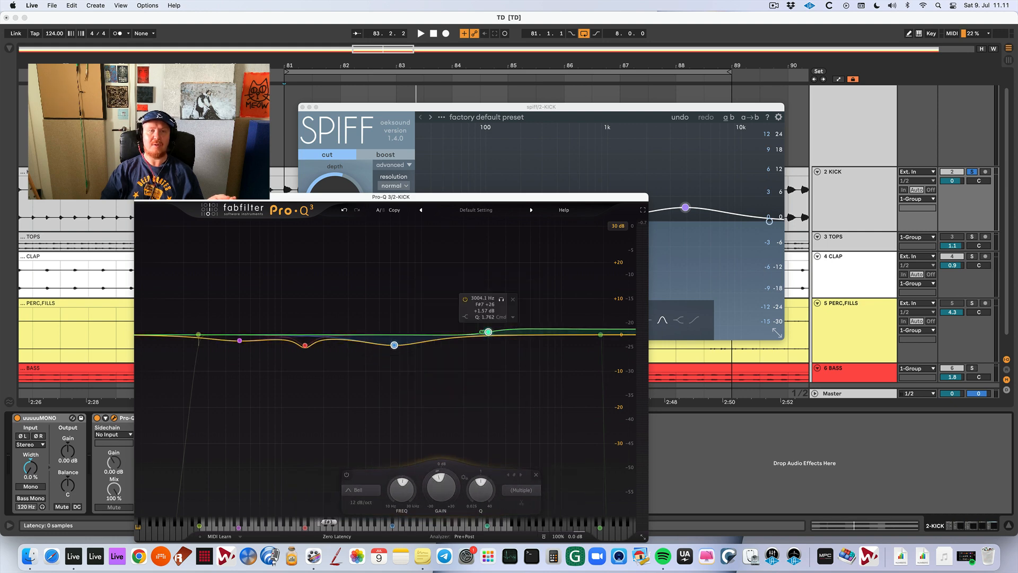
left_click(140, 198)
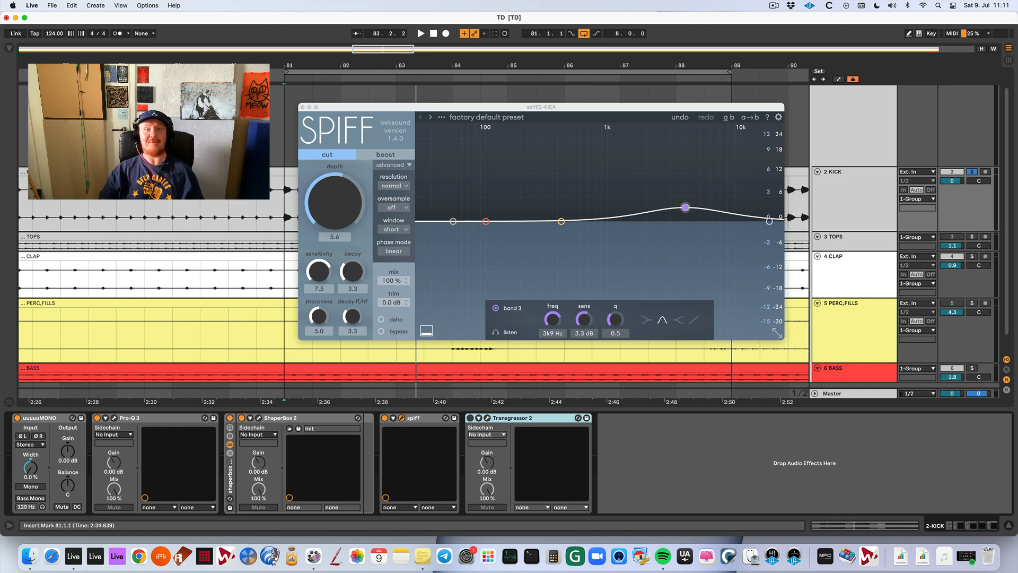
left_click(302, 107)
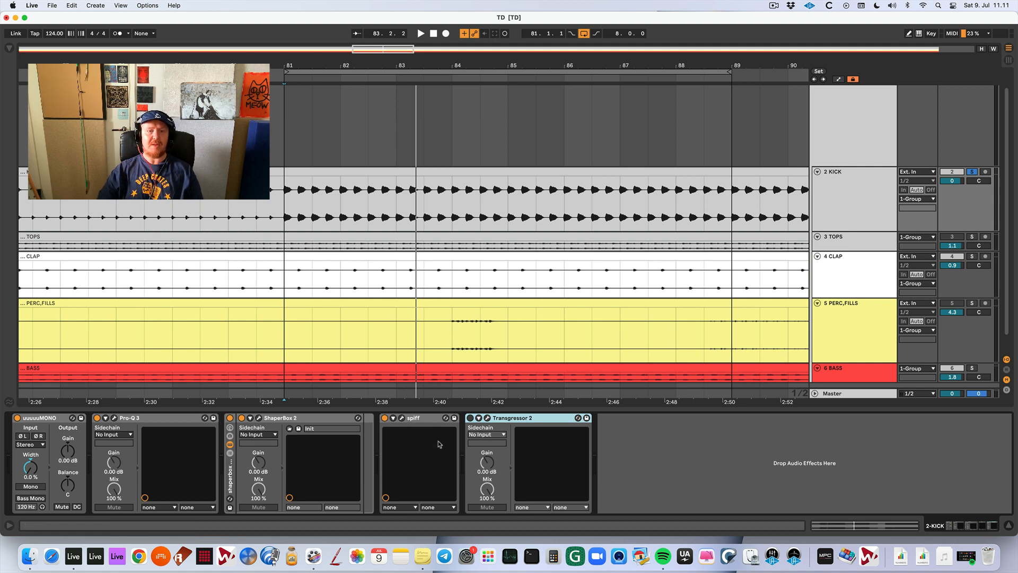
Switch off Spiff on the kick track, and switch on Transgressor 2 with its window open.
left_click(385, 419)
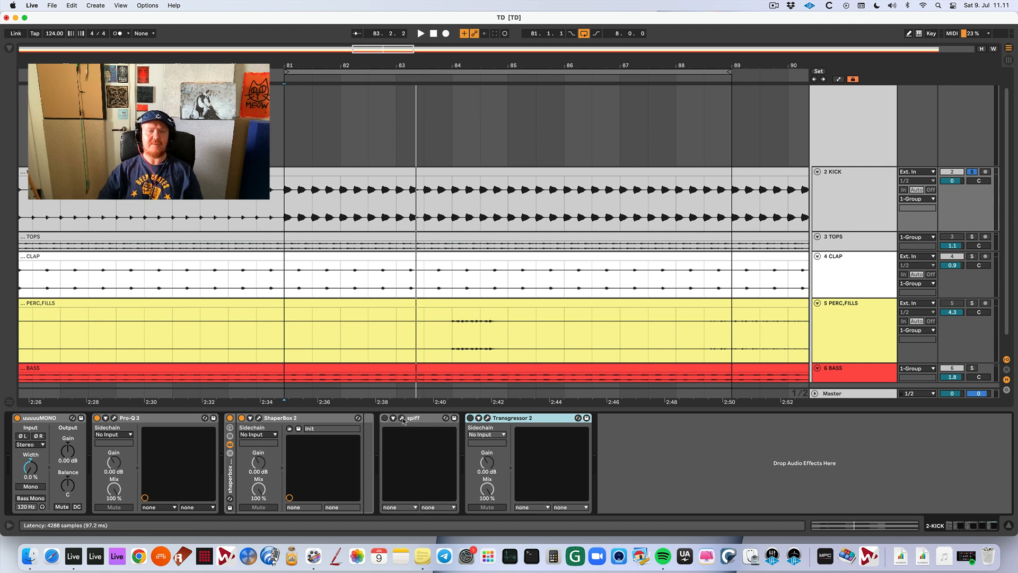
left_click(403, 418)
left_click(402, 419)
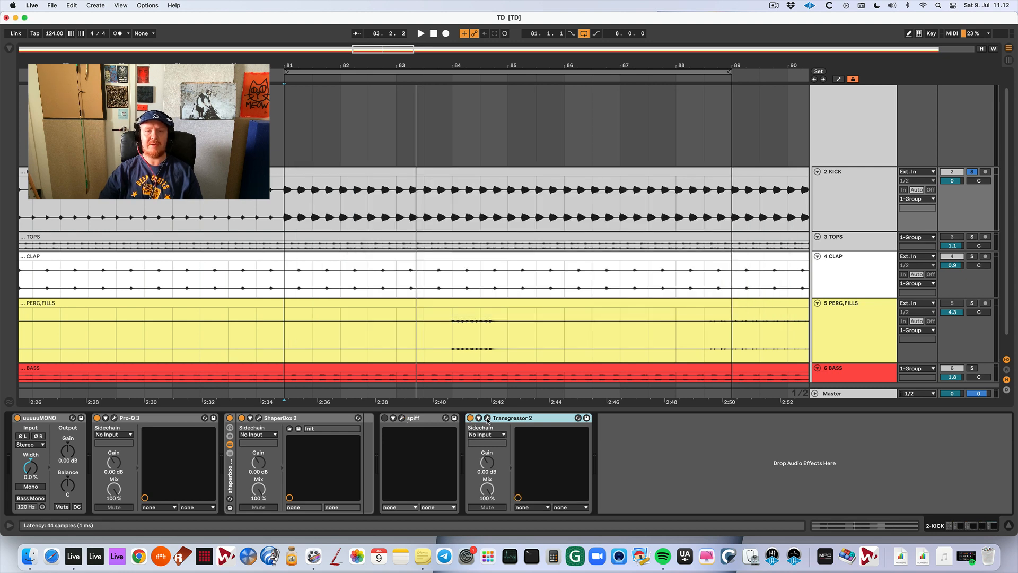
left_click(487, 418)
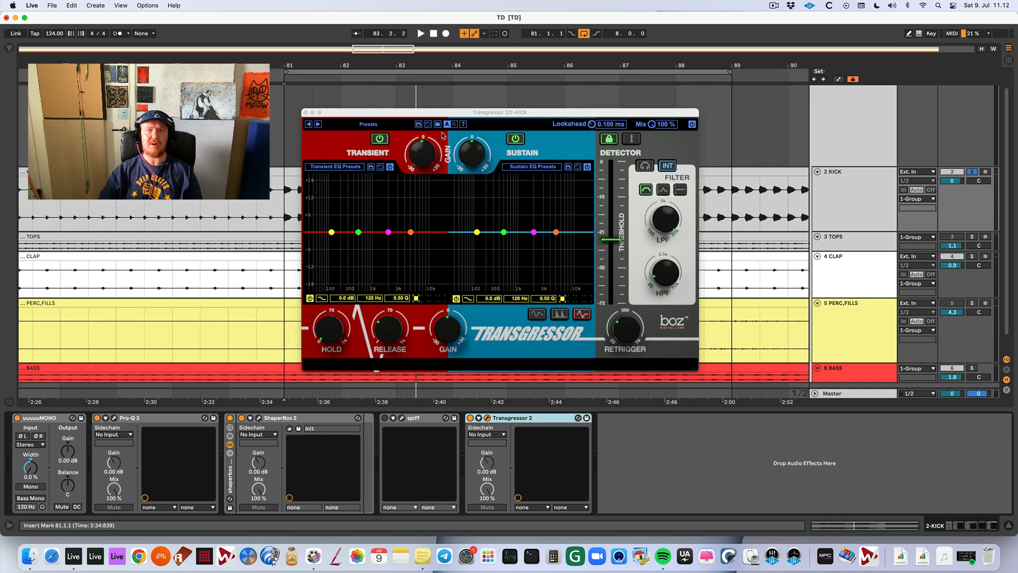
Unsolo the kick and audition Transgressor 2's transient gain down to -21.4 dB in the mix, ending at 1.2 dB.
left_click_drag(430, 156, 430, 155)
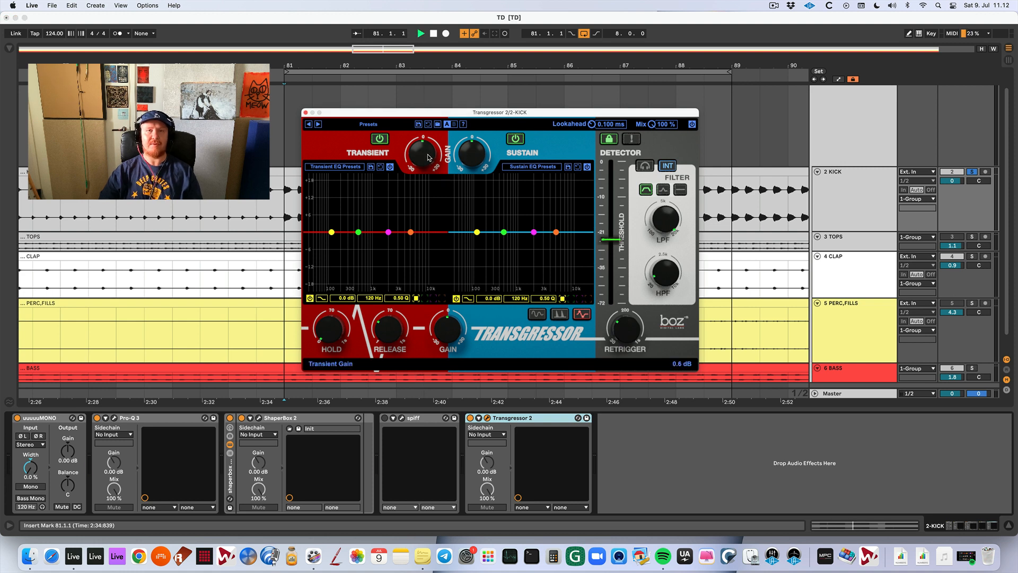
mouse_move(430, 156)
left_mouse_down()
mouse_move(429, 225)
mouse_move(423, 135)
mouse_move(423, 157)
left_mouse_up()
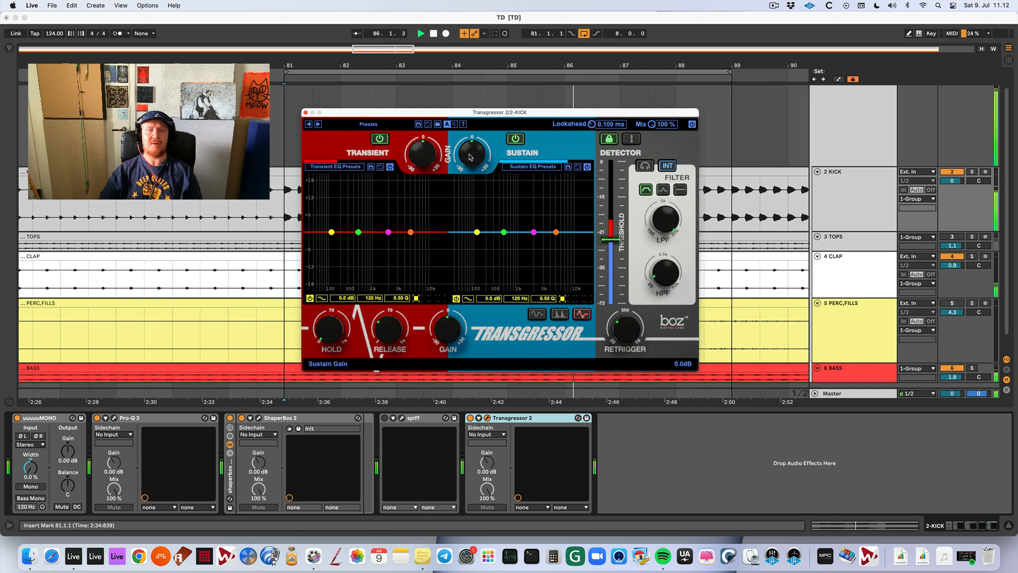
left_click_drag(424, 158, 430, 209)
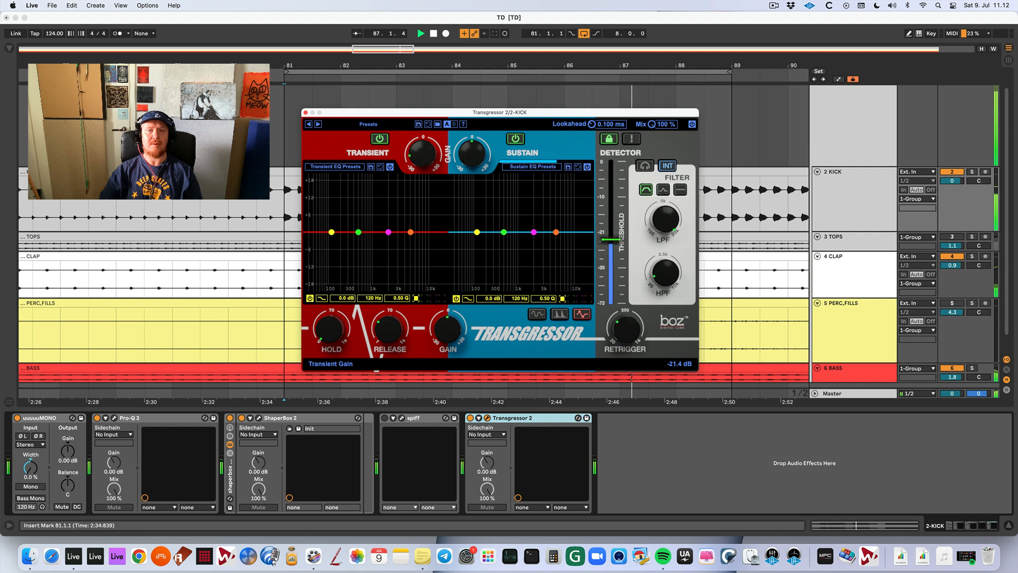
mouse_move(424, 161)
left_mouse_down()
mouse_move(424, 111)
mouse_move(424, 206)
mouse_move(425, 172)
left_mouse_up()
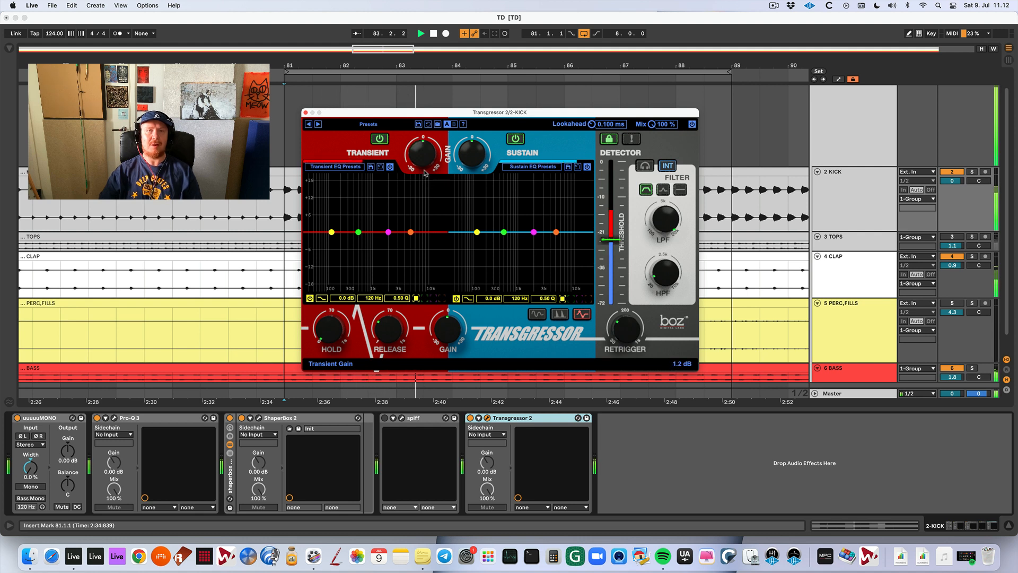
key("space")
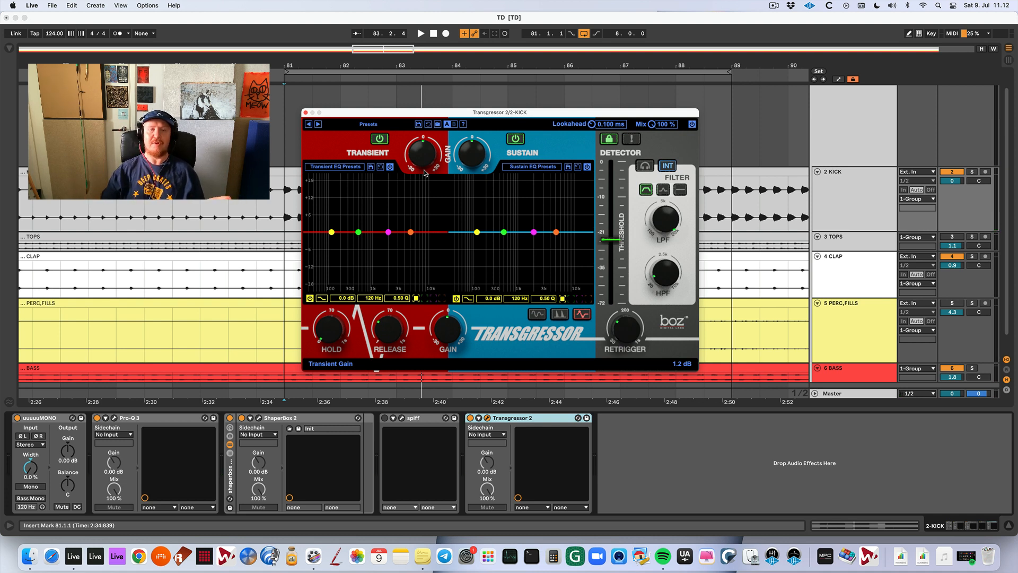
Reopen Spiff's window, move it clear of Transgressor 2's gain controls, and slightly lower band 3's sensitivity.
left_click(402, 419)
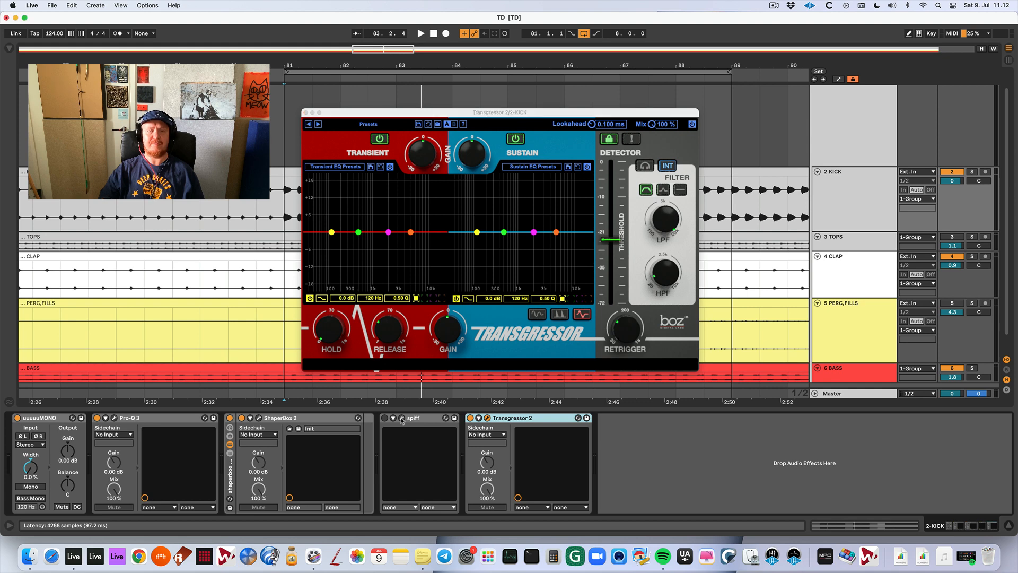
left_click(402, 418)
left_click_drag(583, 110, 385, 198)
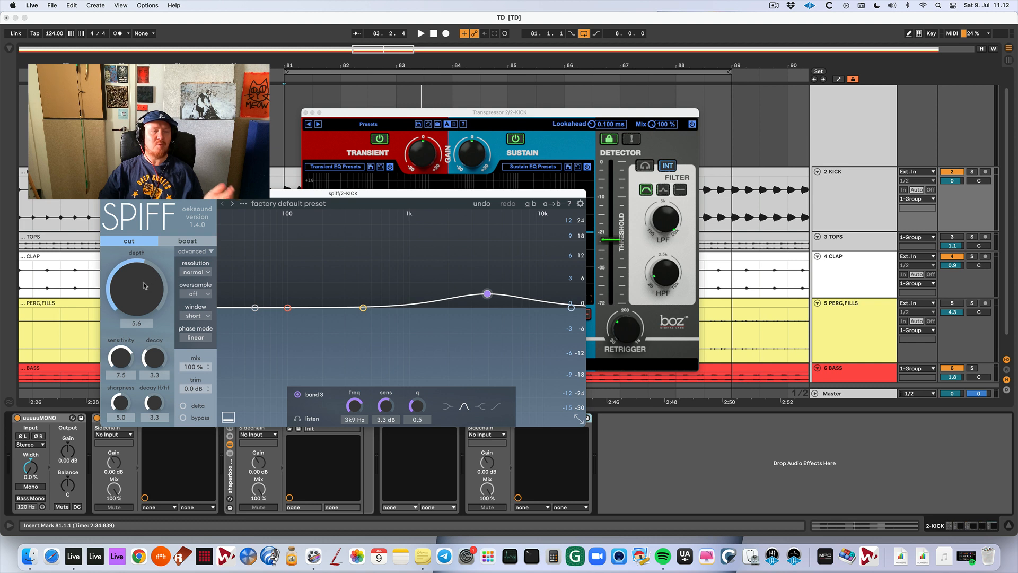
mouse_move(487, 293)
left_mouse_down()
mouse_move(488, 264)
mouse_move(420, 240)
mouse_move(496, 250)
mouse_move(509, 286)
mouse_move(489, 302)
left_mouse_up()
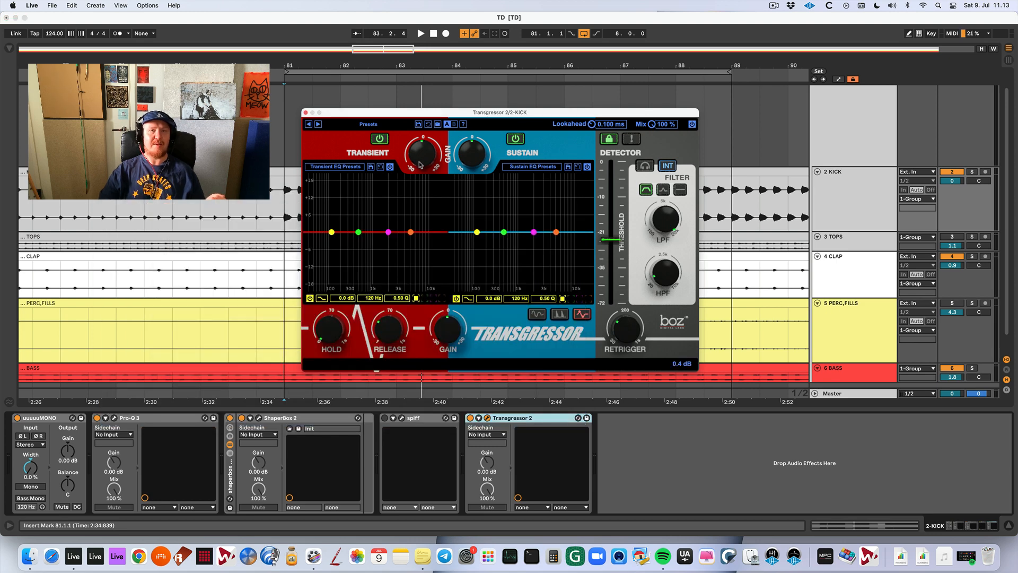
Try boosting band 4 of Transgressor 2's transient EQ by 10.3 dB at 3104 Hz while the mix plays.
left_click(411, 233)
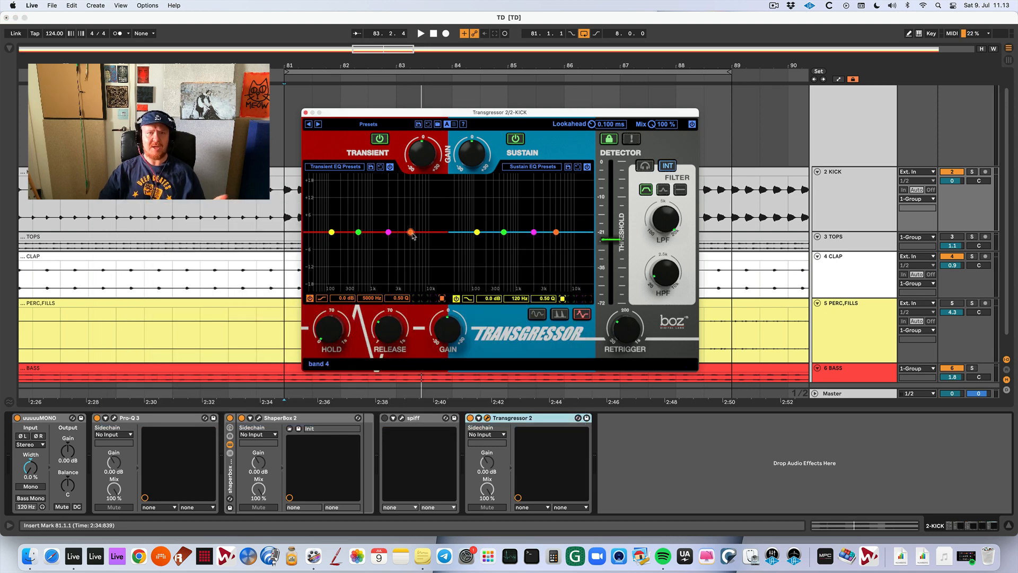
key("space")
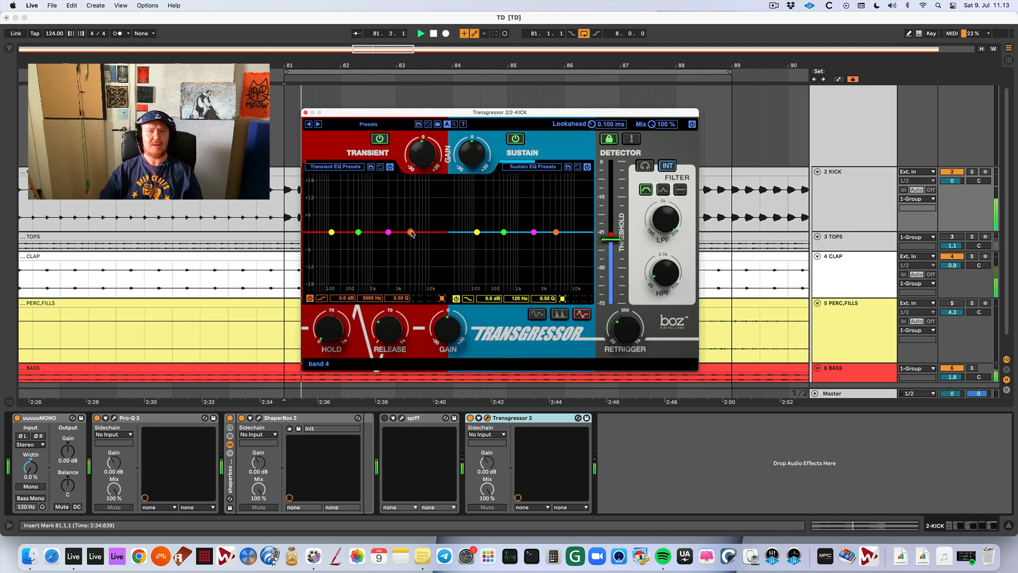
left_click_drag(411, 232, 400, 202)
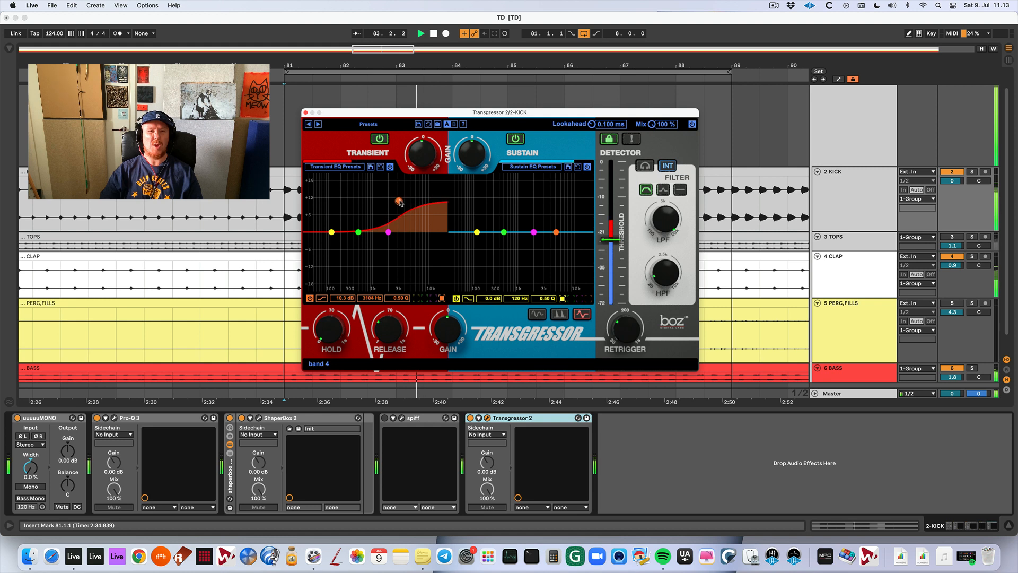
key("space")
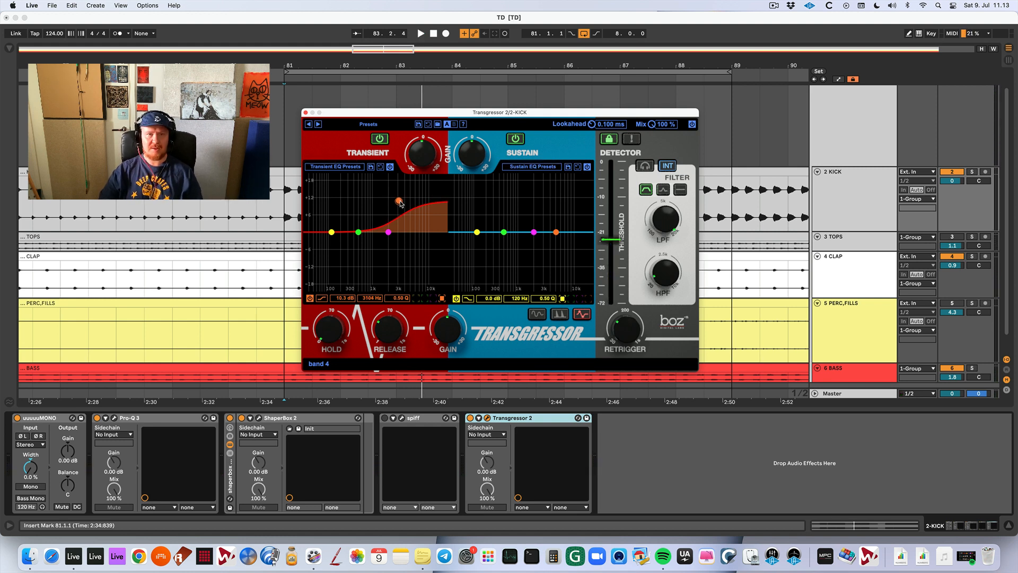
Cut band 4 of the transient EQ to -9.7 dB at 2201 Hz while the mix plays.
key("space")
left_click_drag(401, 204, 392, 264)
key("space")
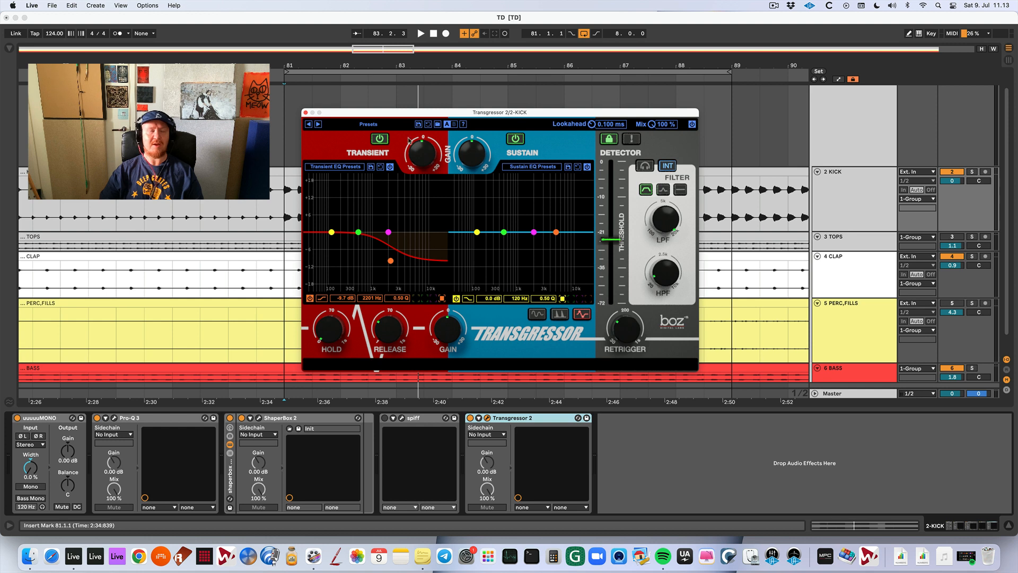
Compare the playing mix with Transgressor 2's transient section switched off and back on.
key("space")
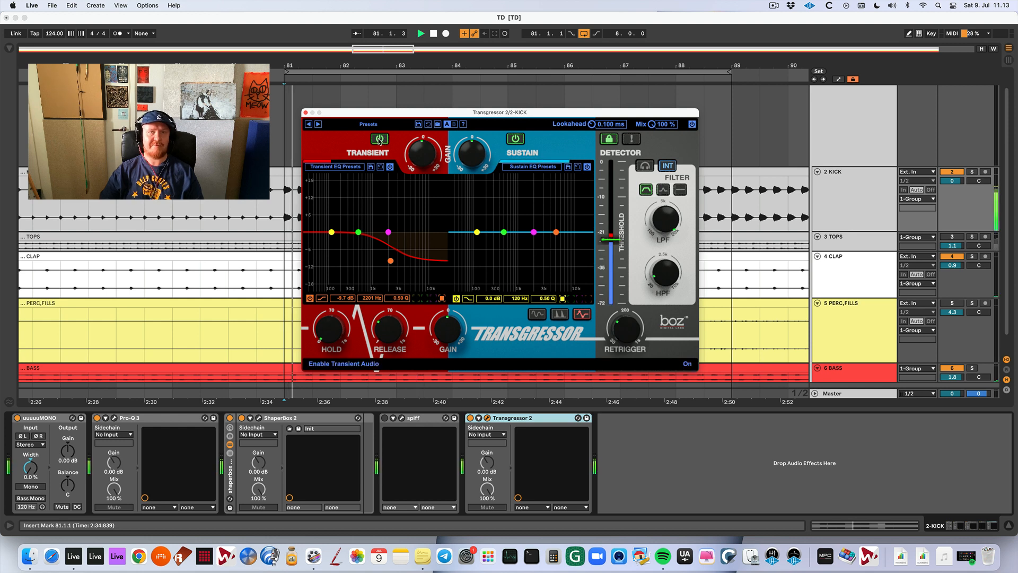
left_click(380, 139)
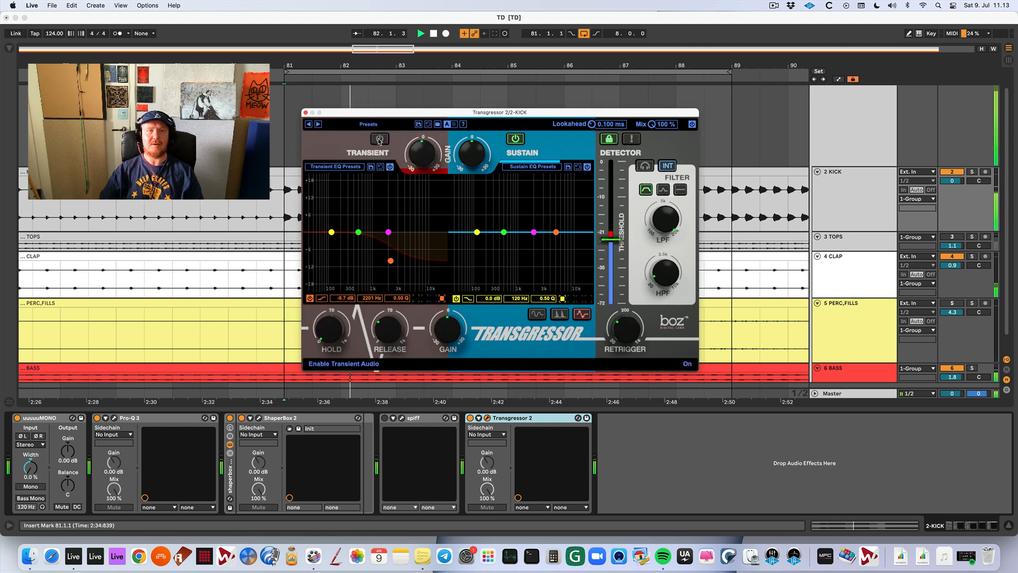
key("space")
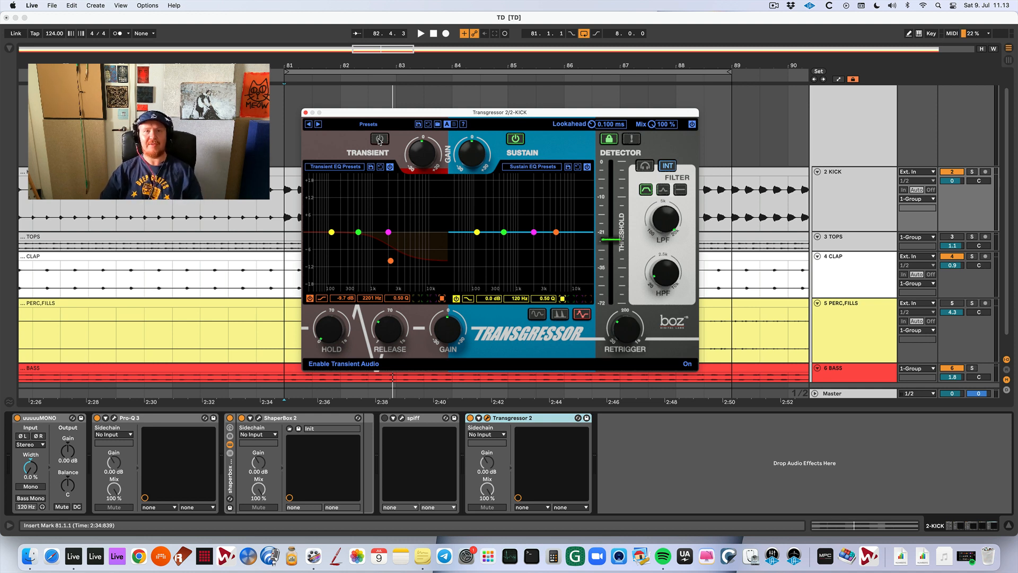
key("space")
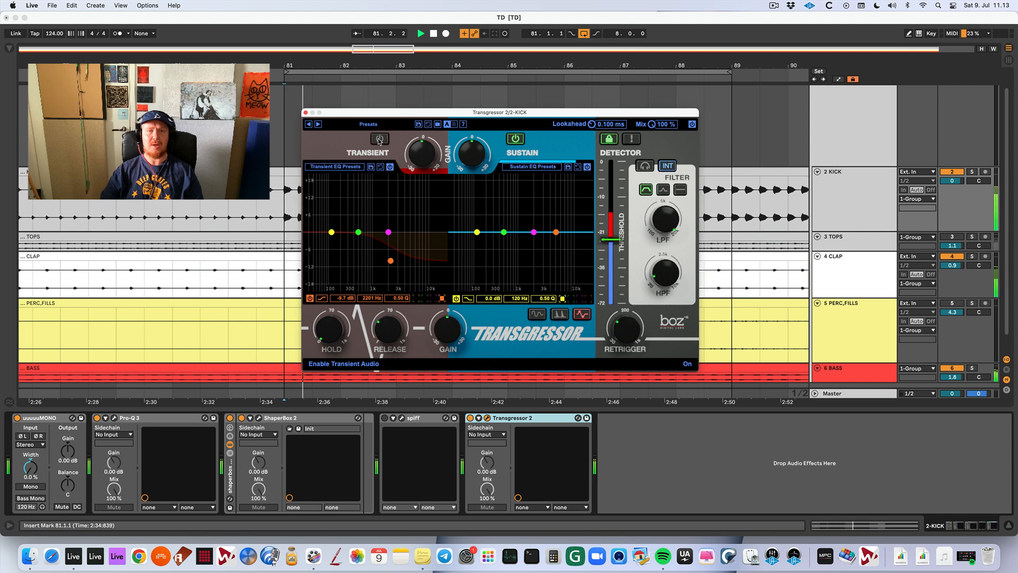
left_click(379, 139)
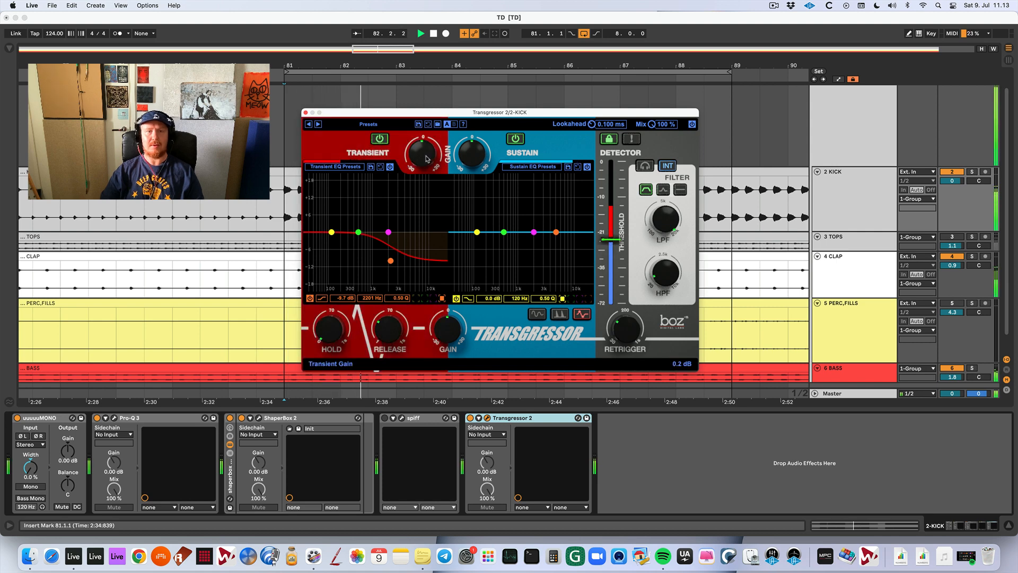
Set Transgressor 2's sustain gain to 3.8 dB and raise the detector threshold to just above the -21 mark.
left_click_drag(421, 170, 473, 153)
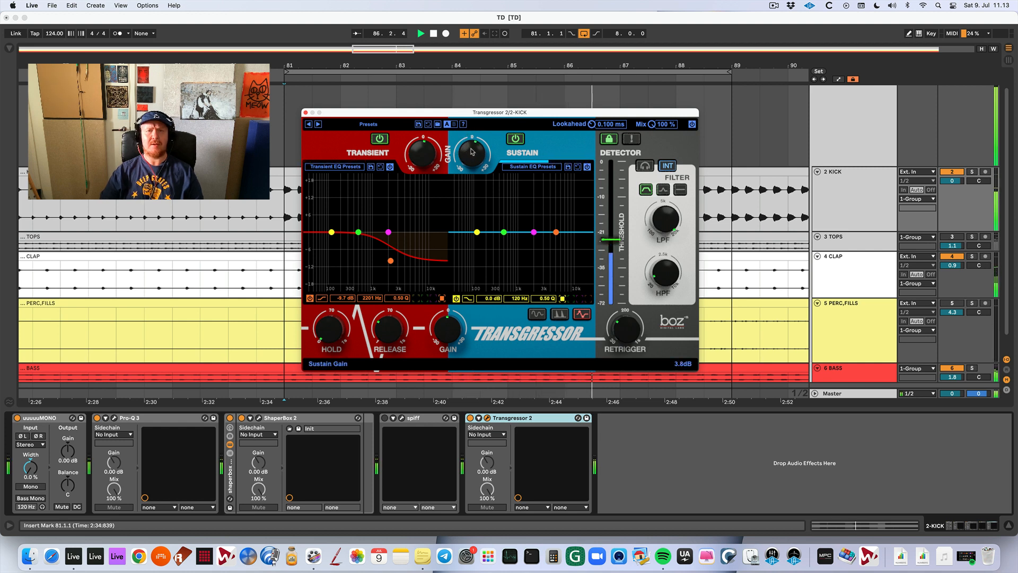
key("space")
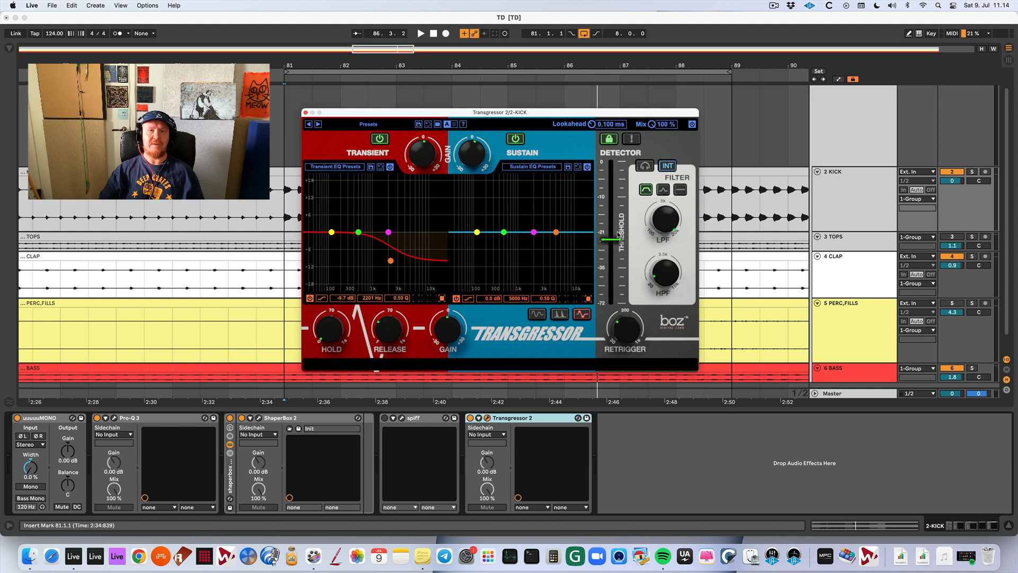
mouse_move(613, 242)
left_mouse_down()
mouse_move(618, 192)
mouse_move(621, 227)
left_mouse_up()
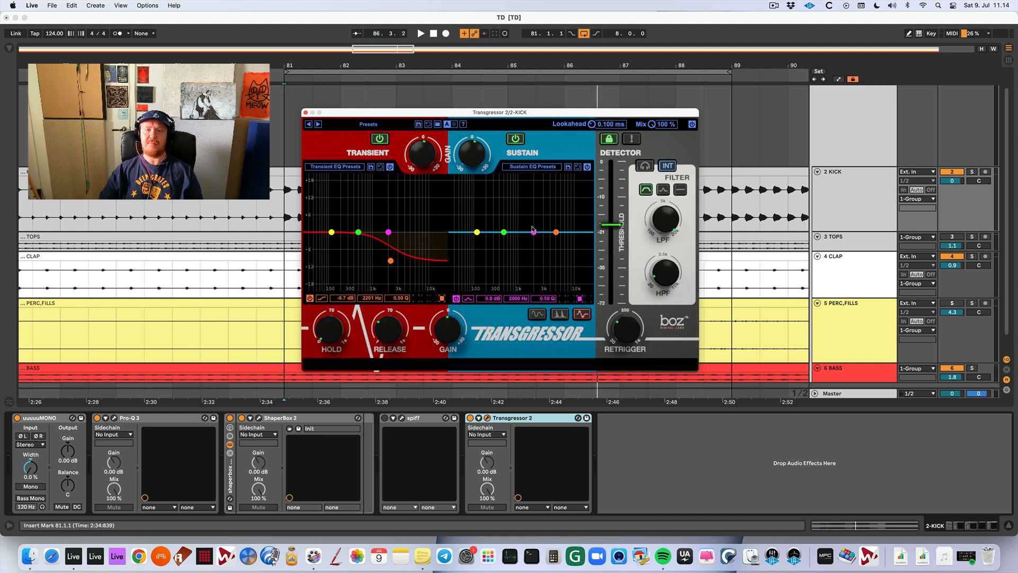
Cut band 3 of the sustain EQ to -4.2 dB at 1741 Hz and listen to it in the mix.
mouse_move(534, 231)
left_mouse_down()
mouse_move(527, 206)
mouse_move(529, 260)
mouse_move(531, 202)
mouse_move(533, 250)
left_mouse_up()
key("space")
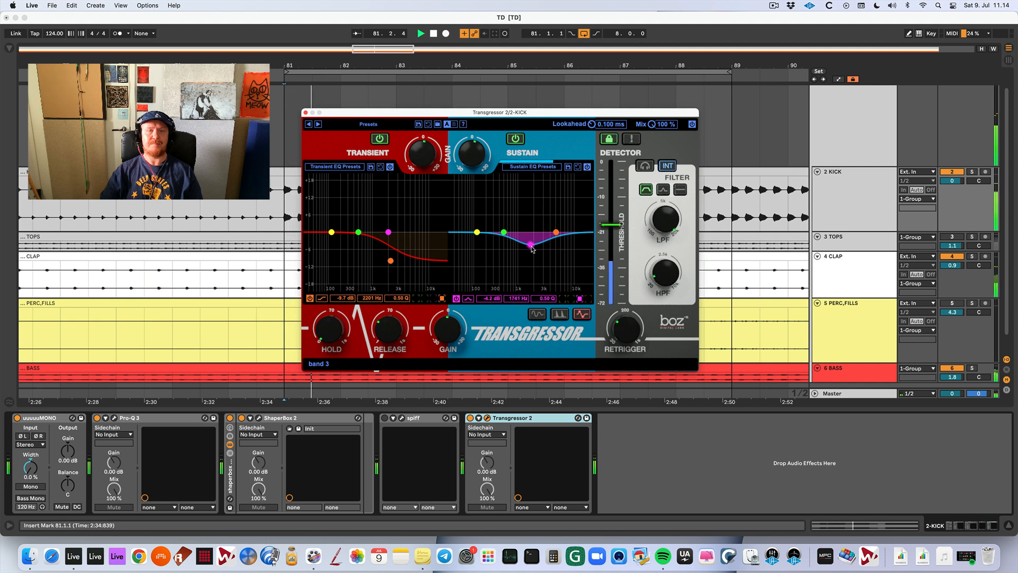
key("space")
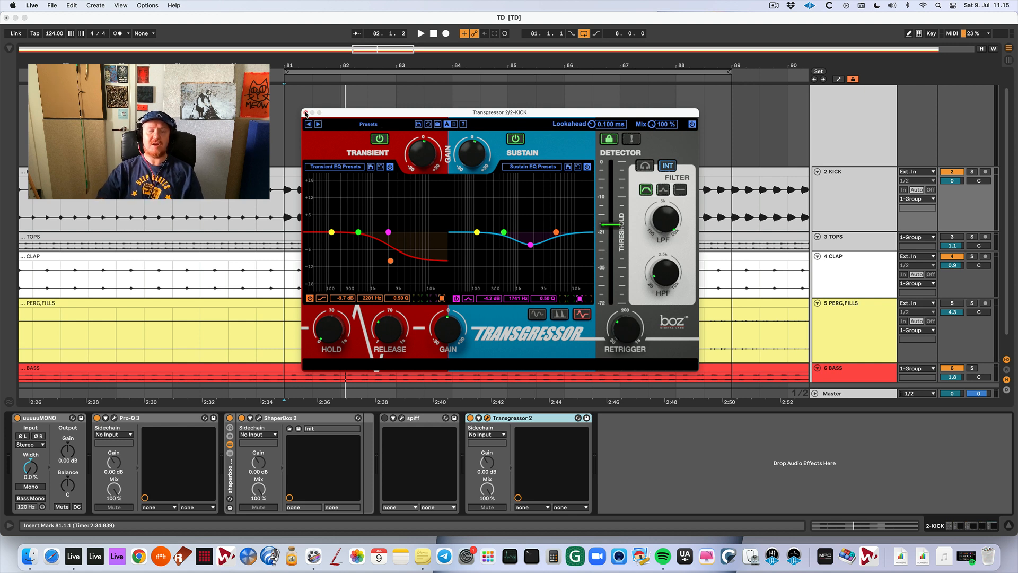
Close the Transgressor 2 window and switch the plug-in off on the kick track.
left_click(306, 113)
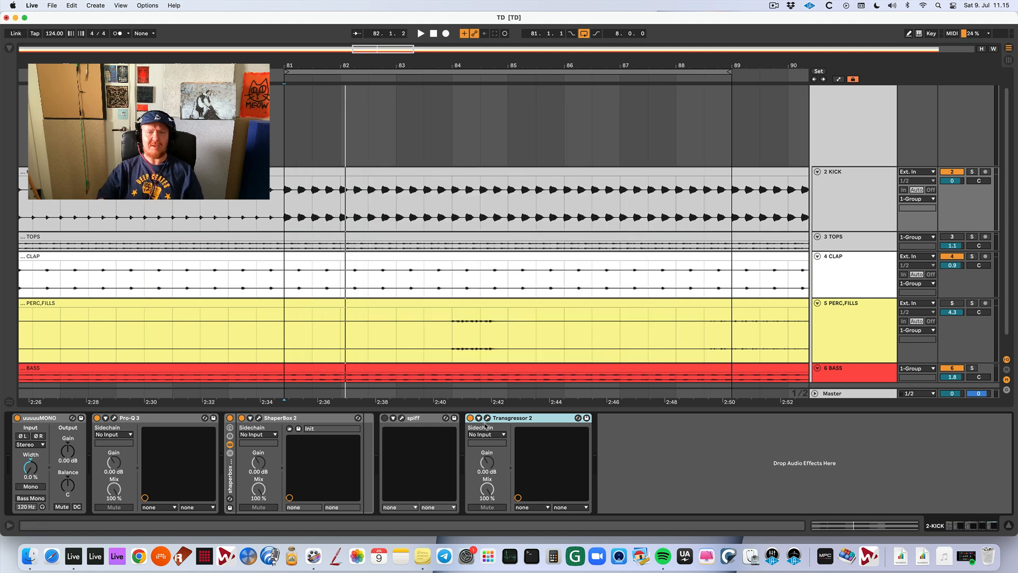
left_click(471, 418)
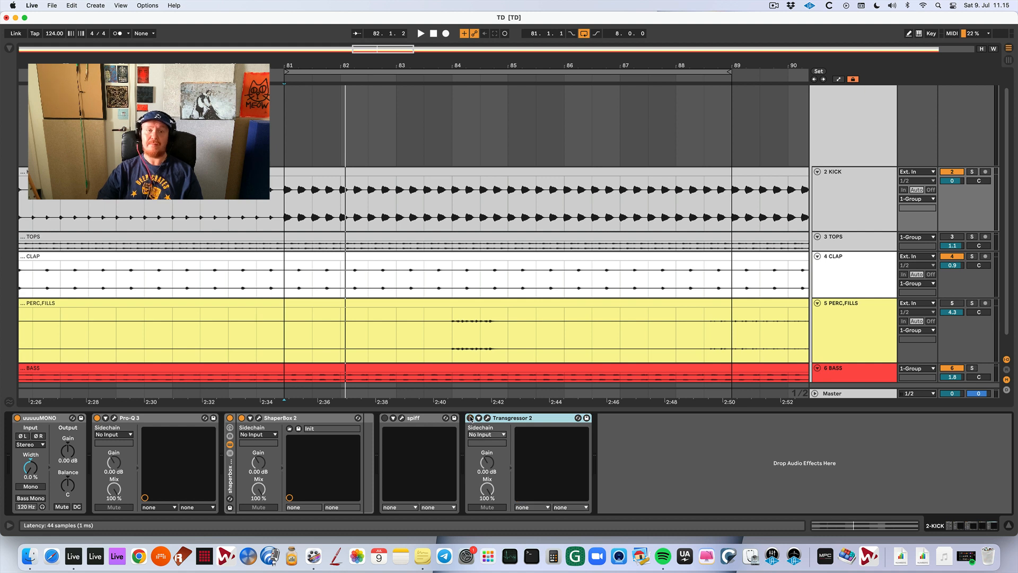
Open the ShaperBox 2 window on the kick track and play the mix with its rack switched off.
key("space")
key("space")
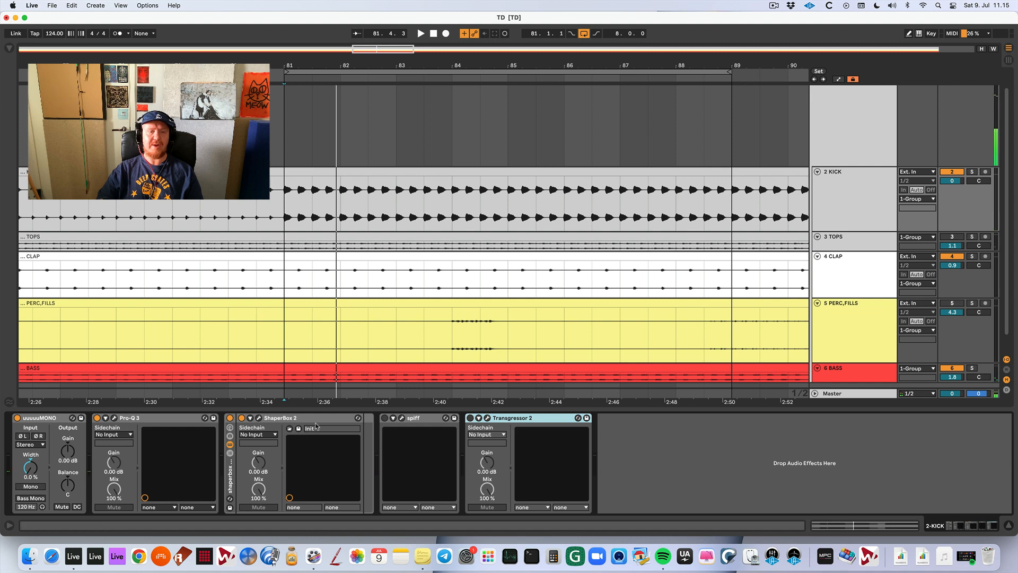
left_click(259, 419)
key("space")
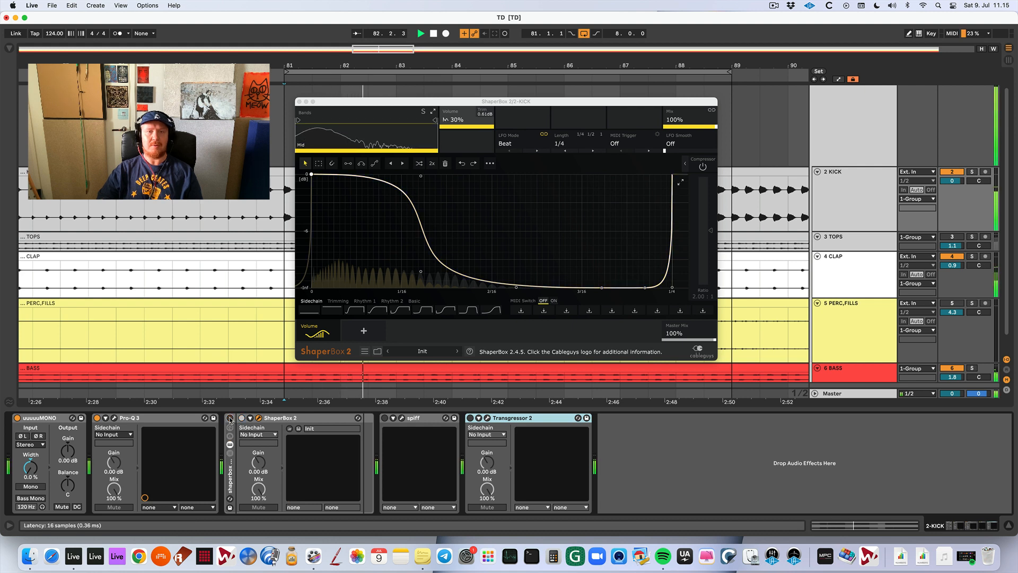
Solo the kick track and listen to it with the ShaperBox rack bypassed.
key("space")
key("s")
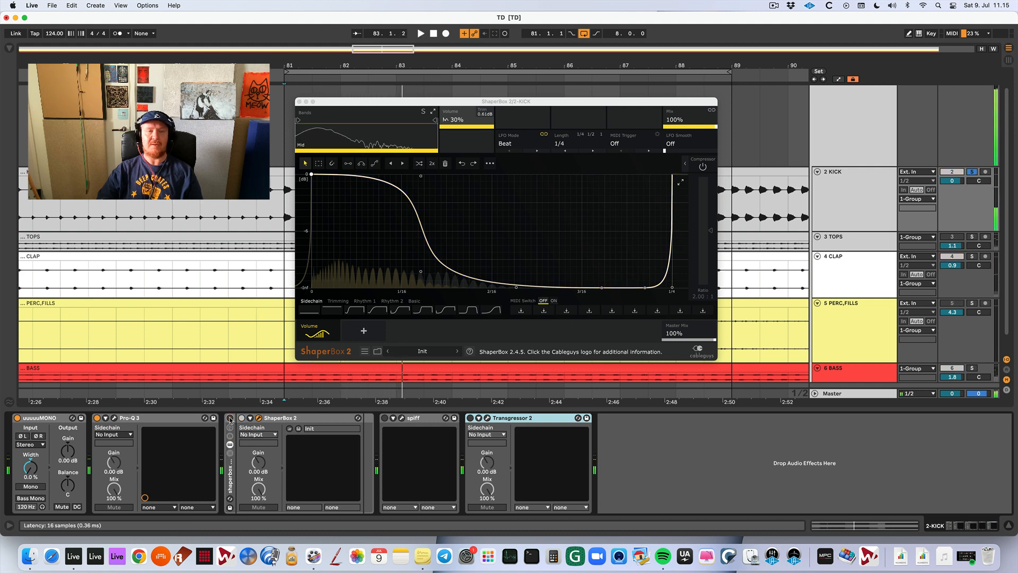
key("space")
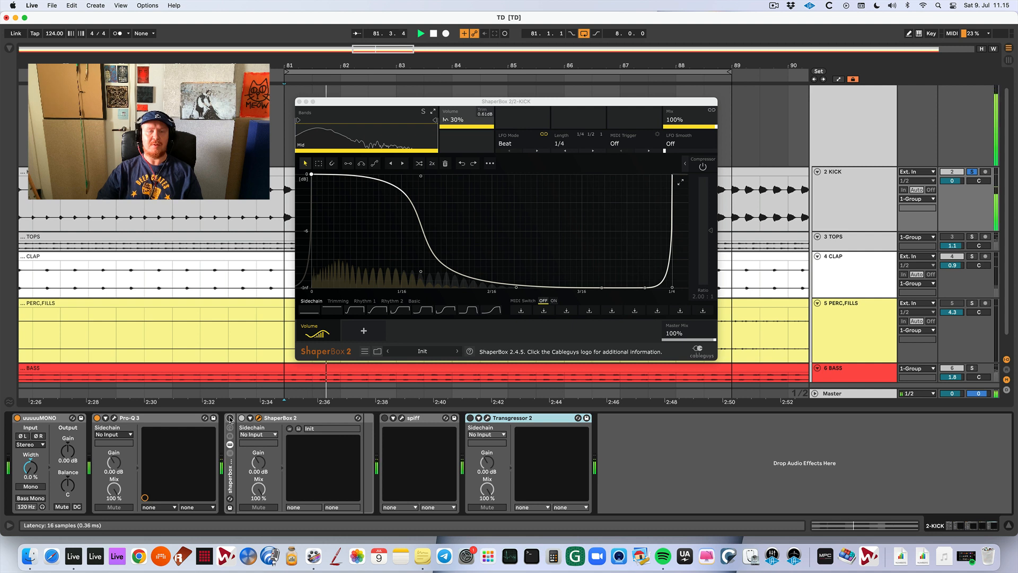
key("space")
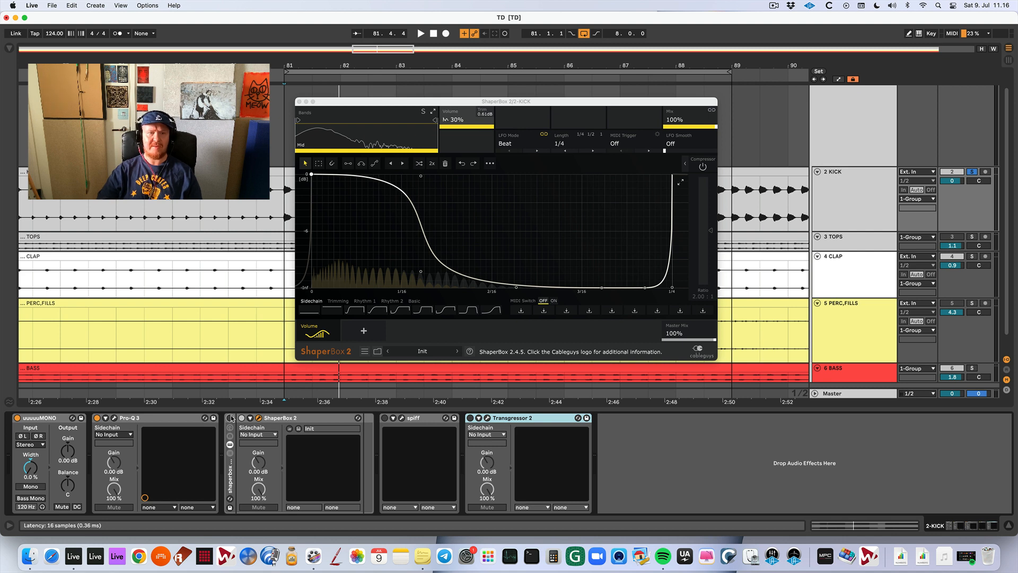
Switch the ShaperBox rack back on and slightly lower the volume curve's lower point just after 1/16 during kick playback.
left_click(231, 418)
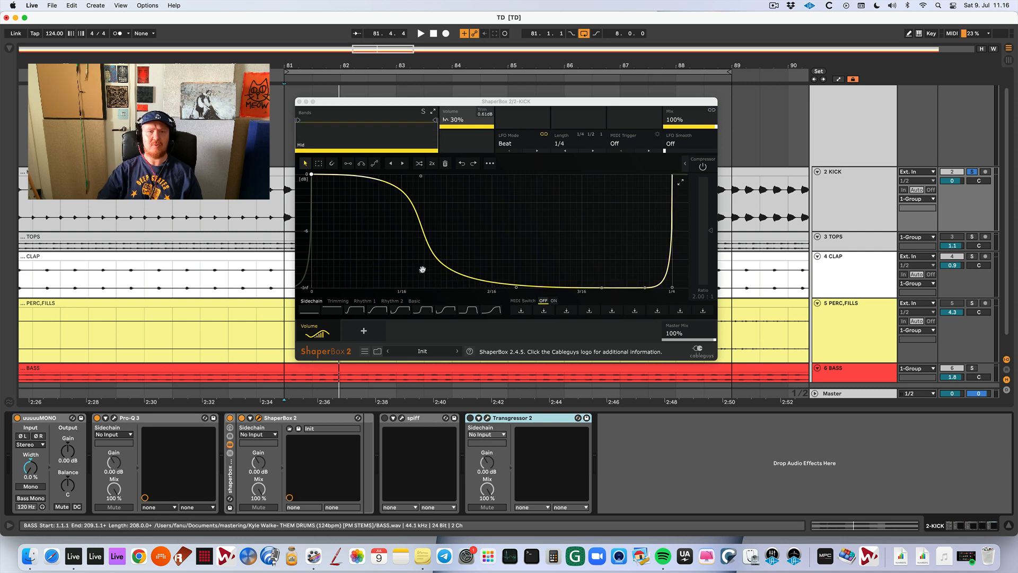
key("space")
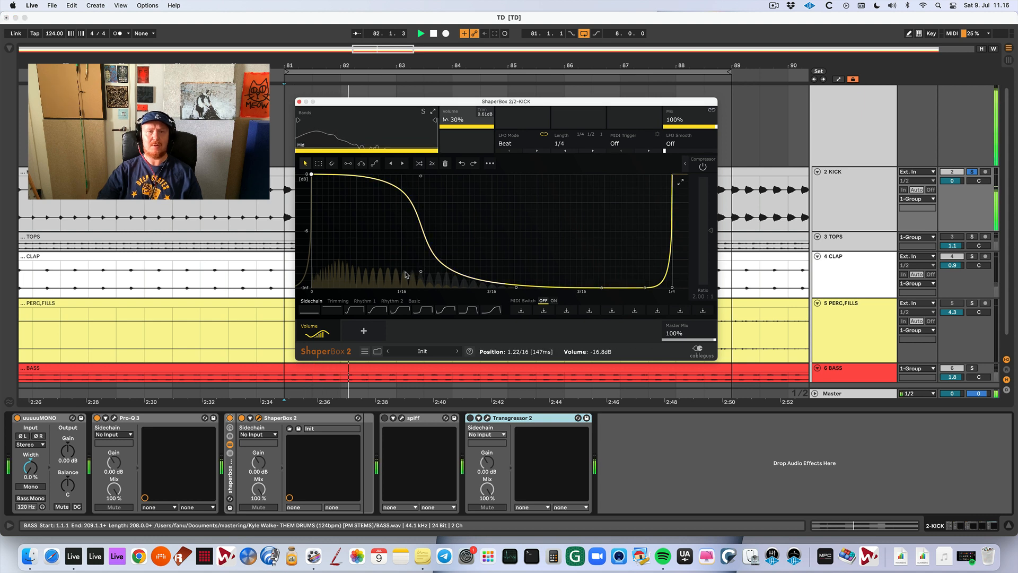
left_click_drag(421, 271, 421, 275)
key("space")
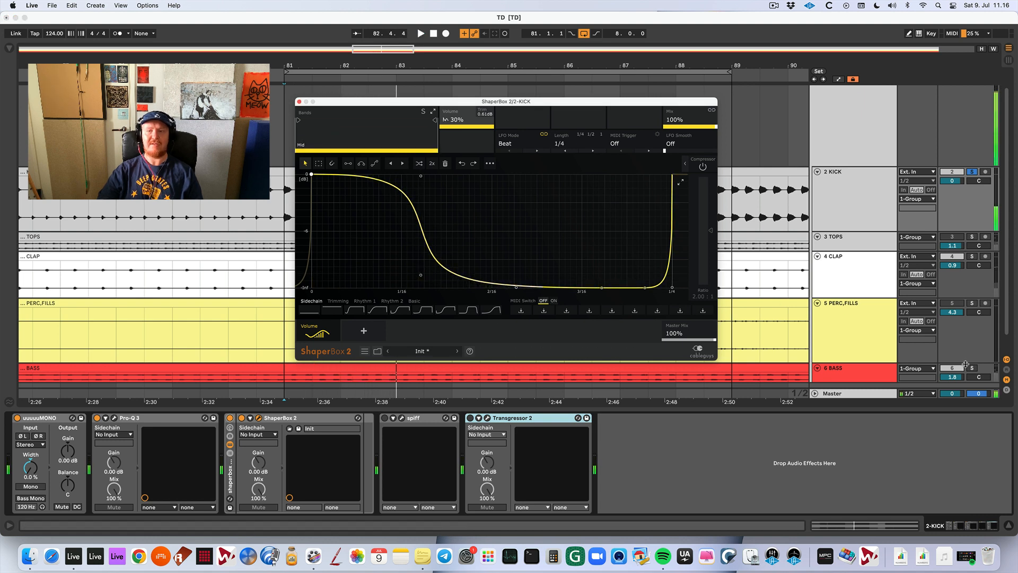
Solo the bass alongside the kick and raise the volume curve's upper point after 1/16 to 0.00 dB during playback.
left_click(972, 367)
key("space")
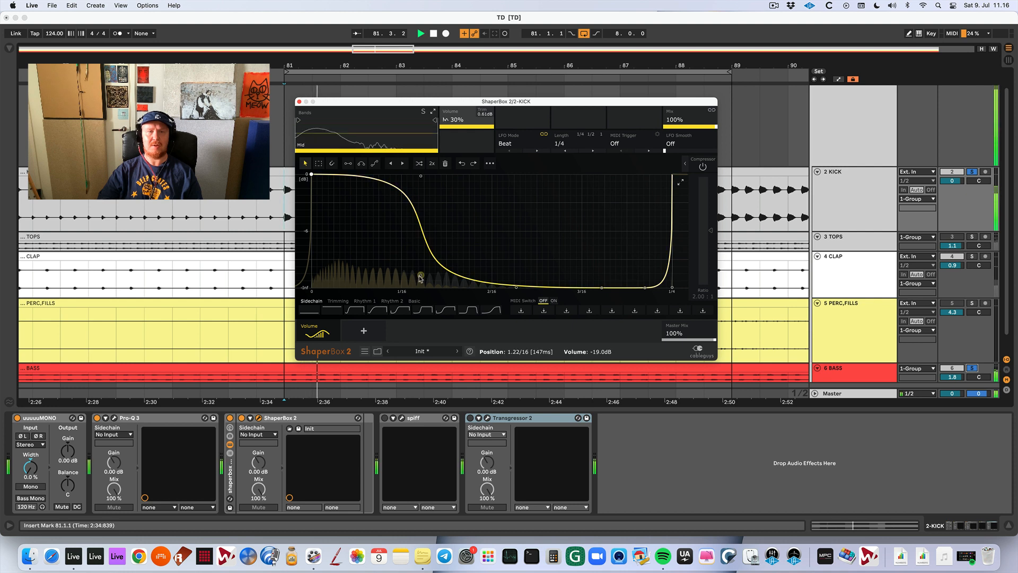
mouse_move(419, 177)
left_mouse_down()
mouse_move(368, 242)
mouse_move(420, 173)
left_mouse_up()
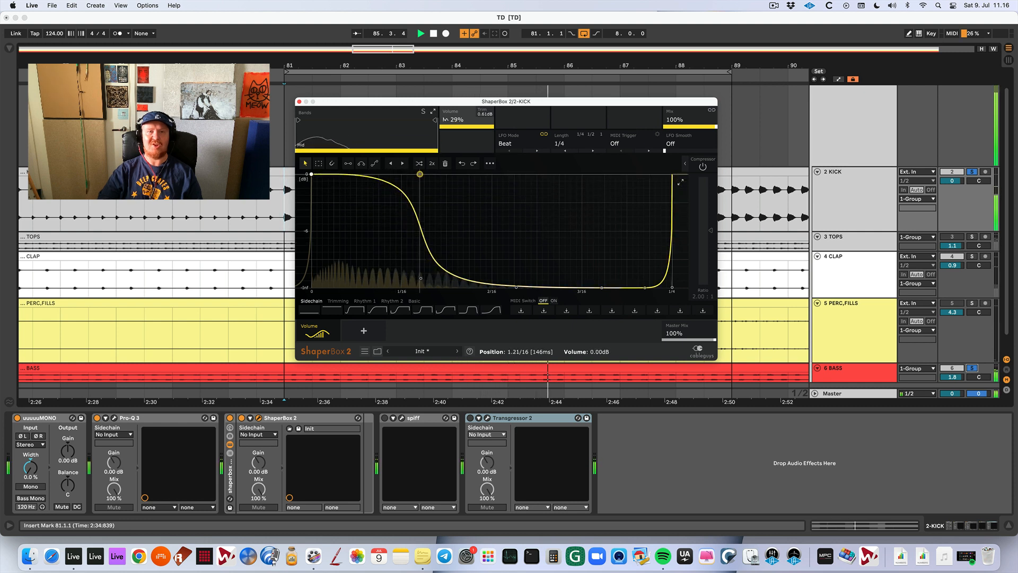
Reshape ShaperBox's volume curve into a gradual fall from the start until just past 3/16, repositioning the points after 1/16.
left_click_drag(421, 277, 446, 245)
left_click_drag(518, 284, 423, 227)
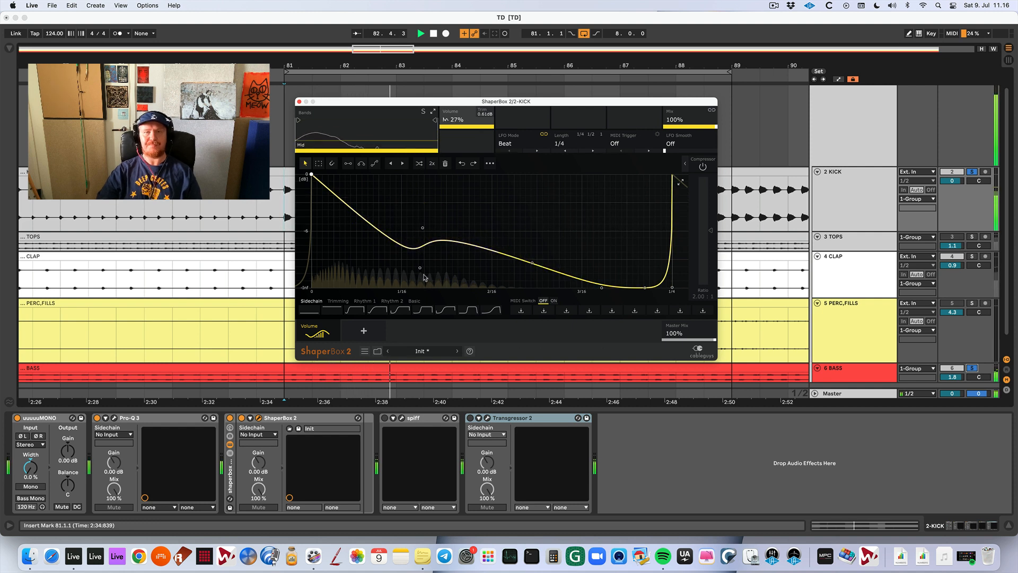
key("space")
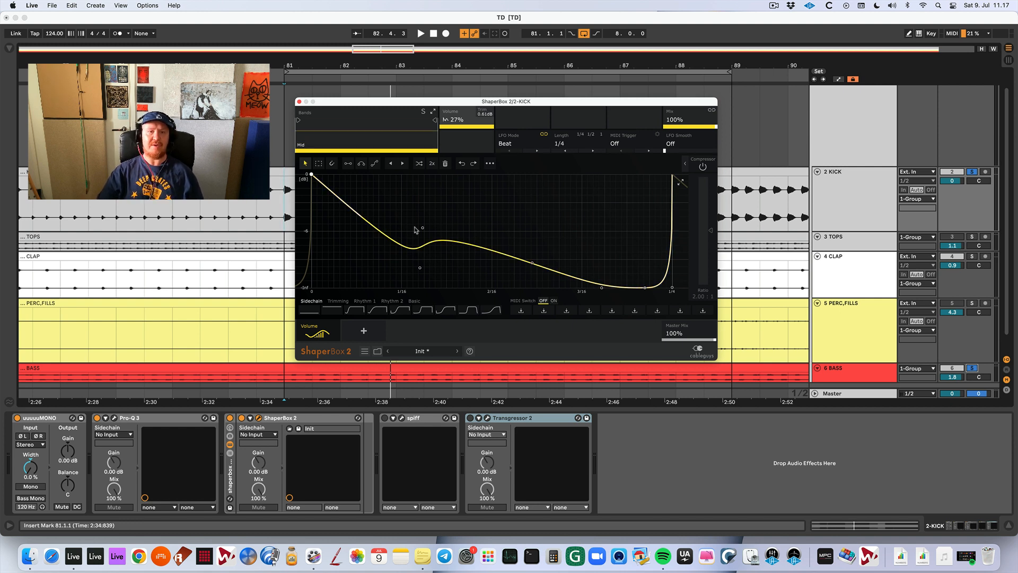
left_click_drag(423, 228, 423, 224)
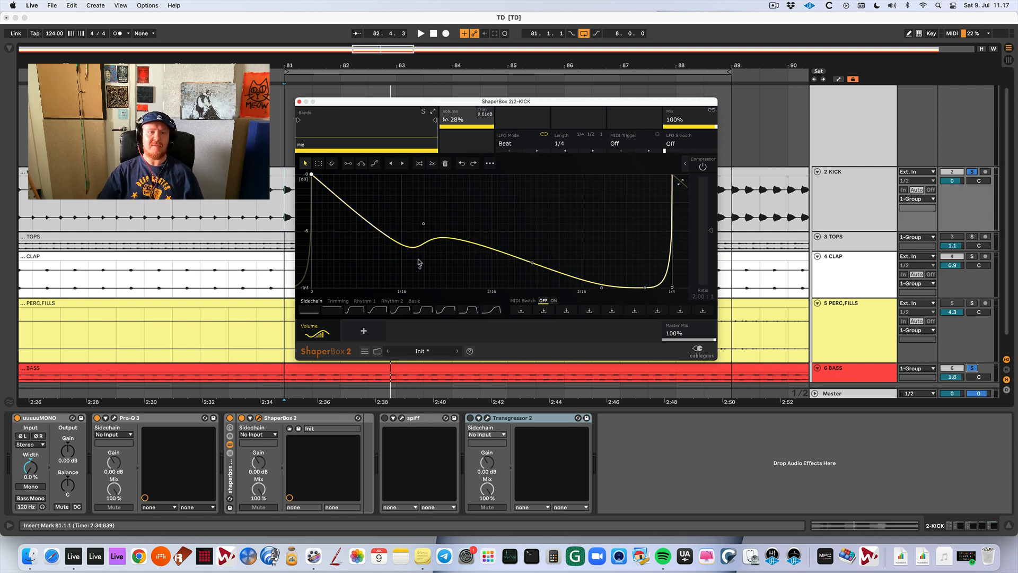
left_click_drag(420, 268, 423, 200)
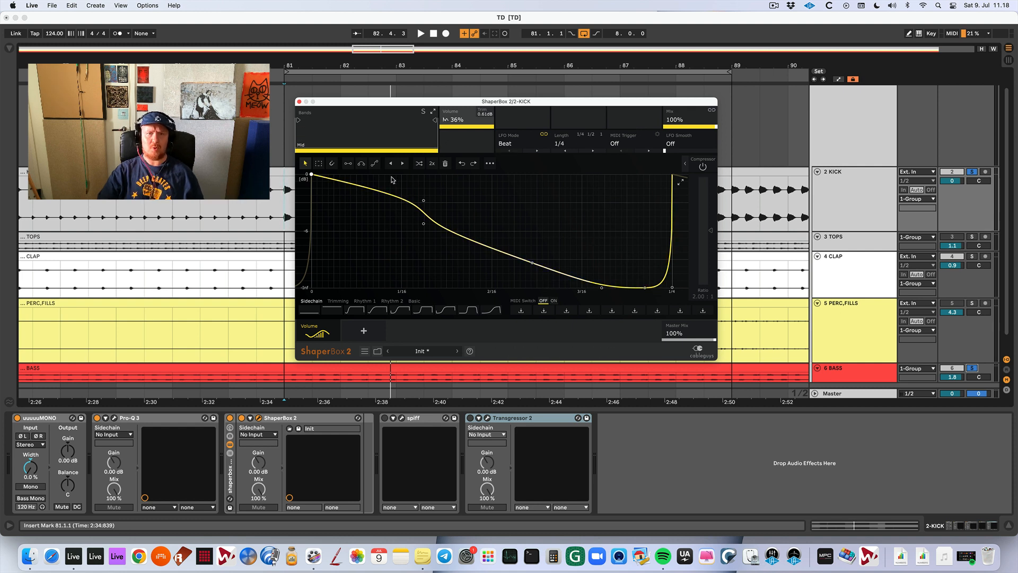
Close the ShaperBox 2 window and switch its rack off on the kick track.
left_click(300, 102)
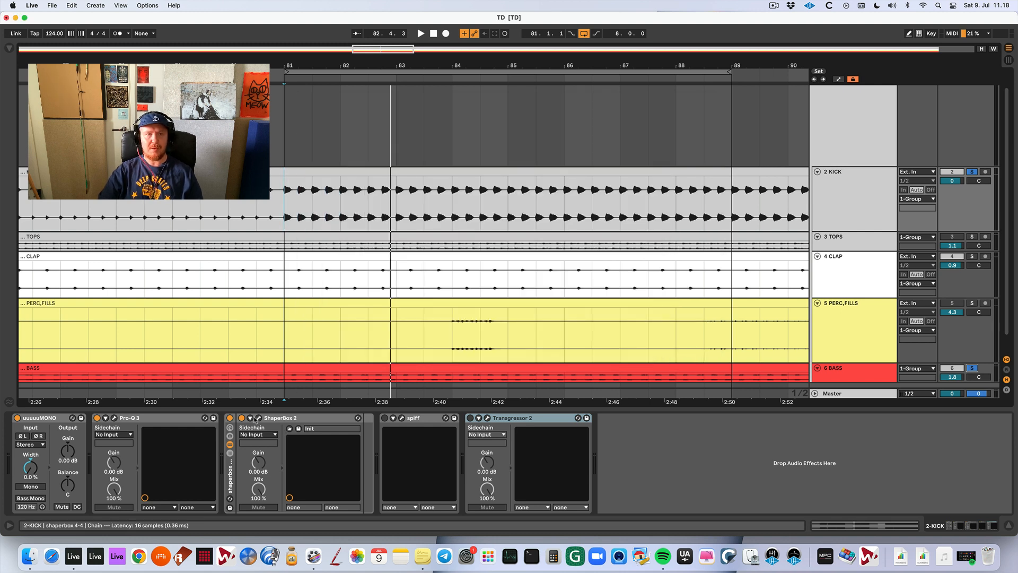
left_click(230, 418)
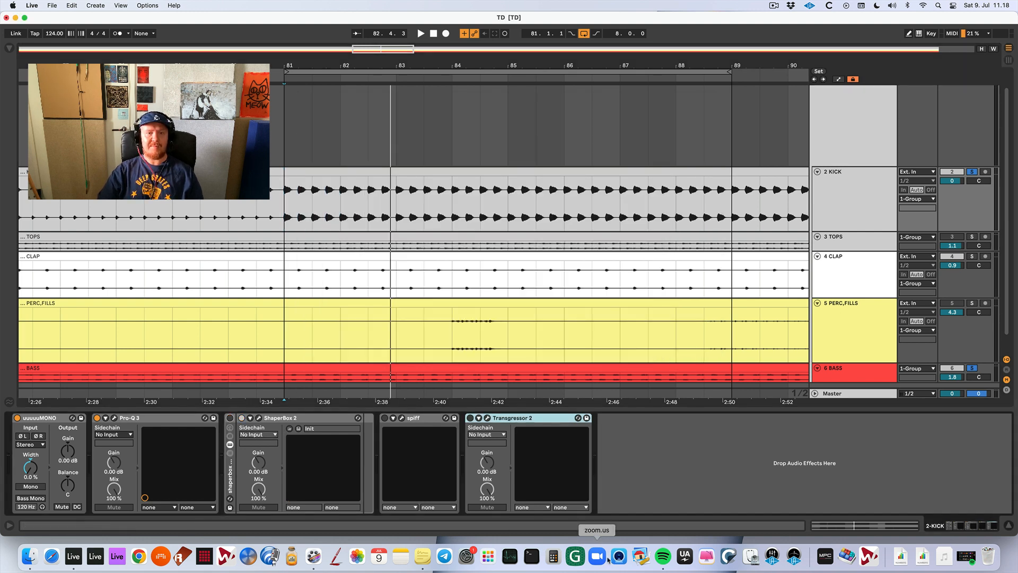
Switch to Stickies and check the "kick things" note for the remaining kick treatments.
left_click(422, 555)
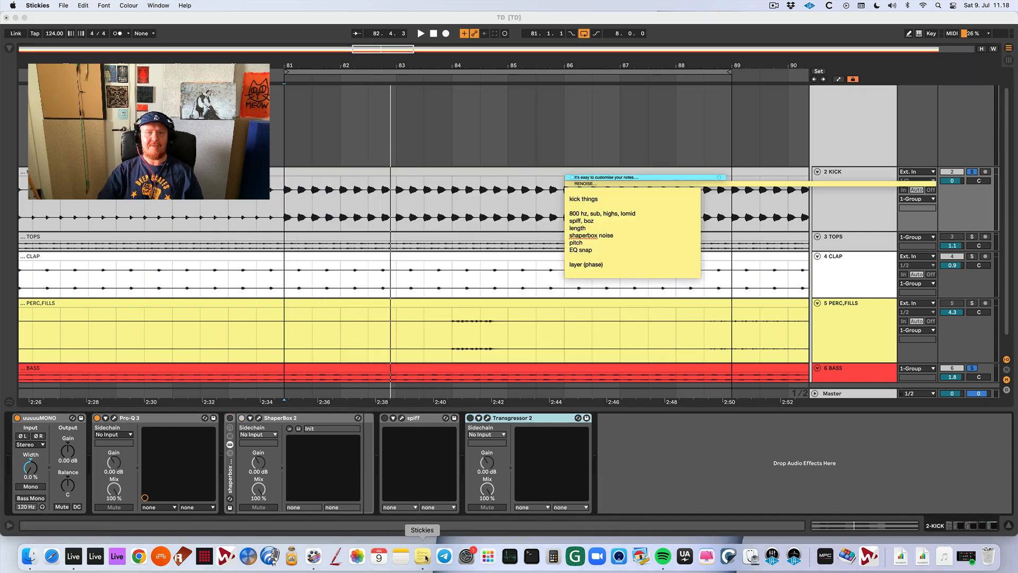
left_click(594, 222)
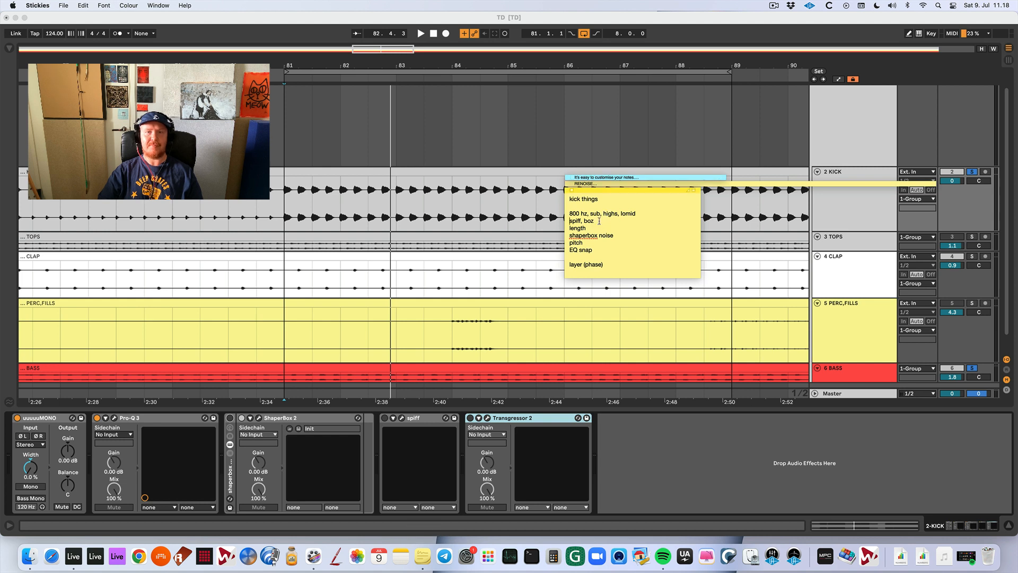
left_click(579, 190)
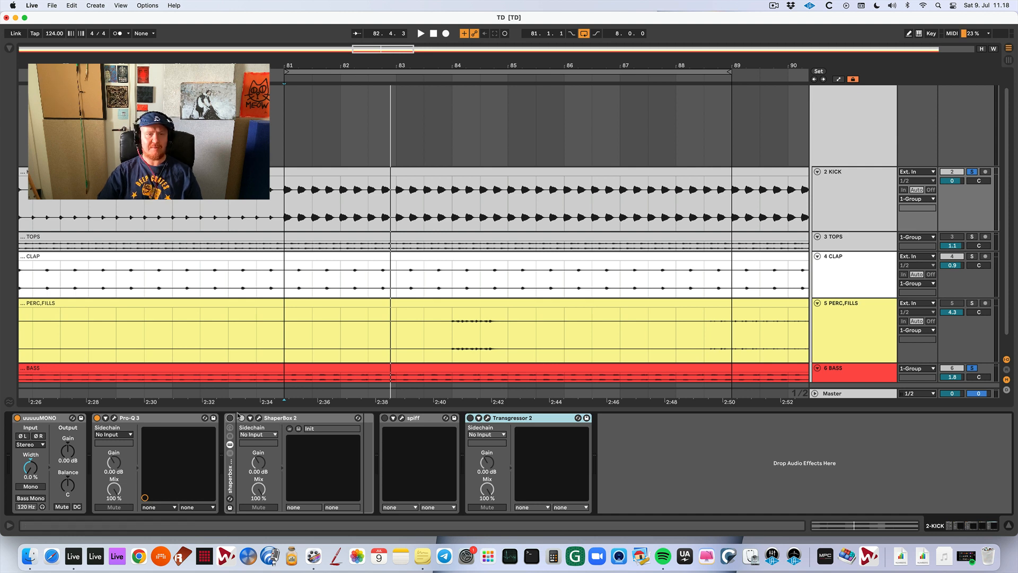
Move Pro-Q 3's brickwall high-cut band far down in frequency, listen to the result and close the equalizer.
left_click(112, 420)
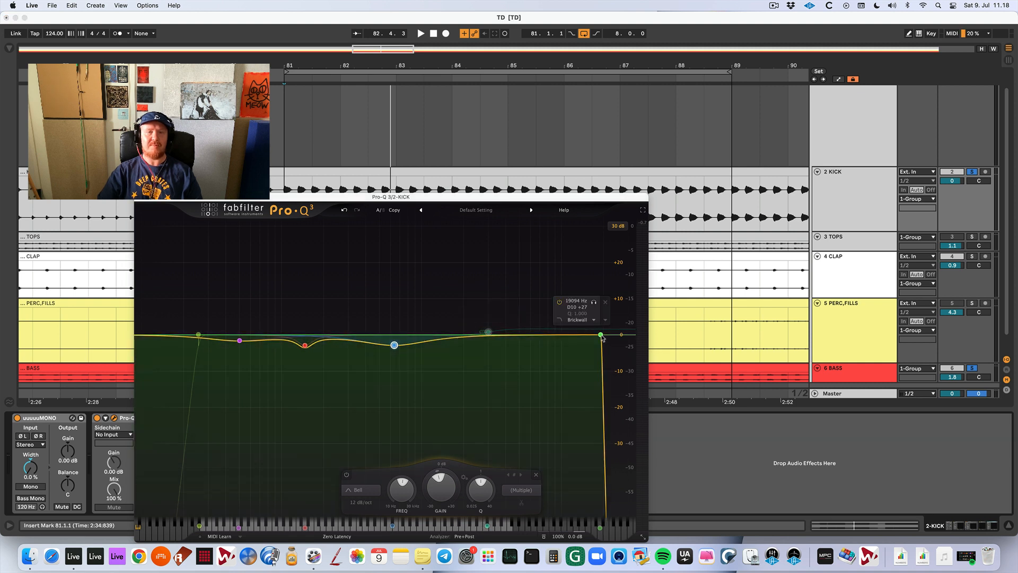
left_click_drag(601, 336, 431, 338)
scroll(569, 336, "down", 4)
key("space")
key("super+w")
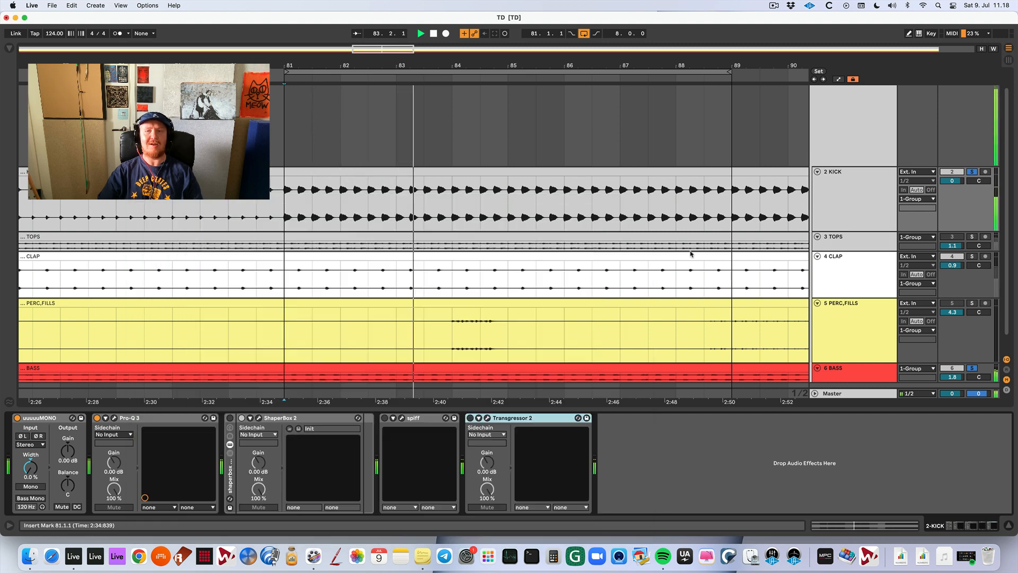
key("space")
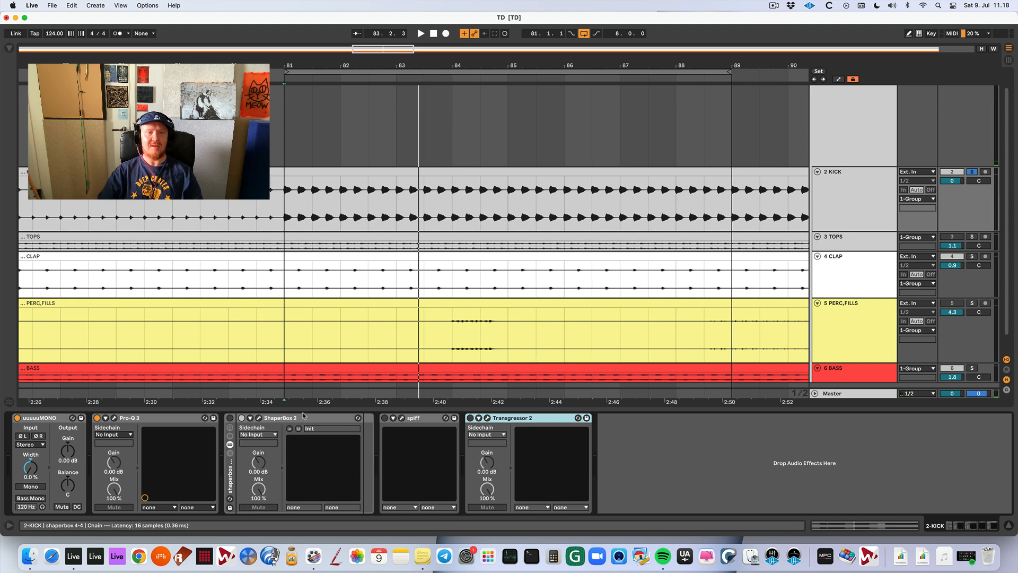
Copy ShaperBox 2 to the end of the kick chain, replace its Volume shaper with Noise and listen to it.
left_click_drag(296, 417, 628, 422)
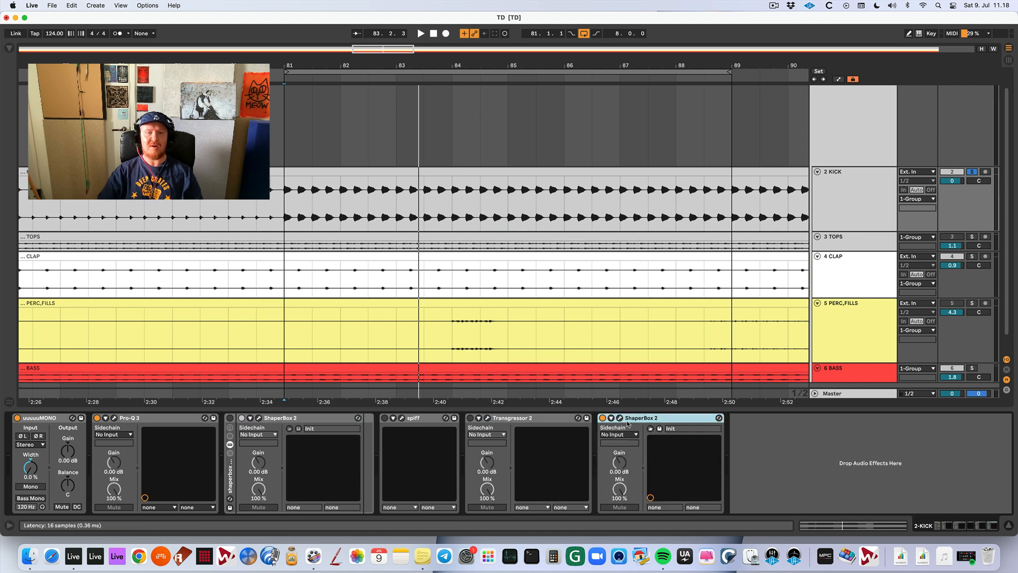
left_click(620, 418)
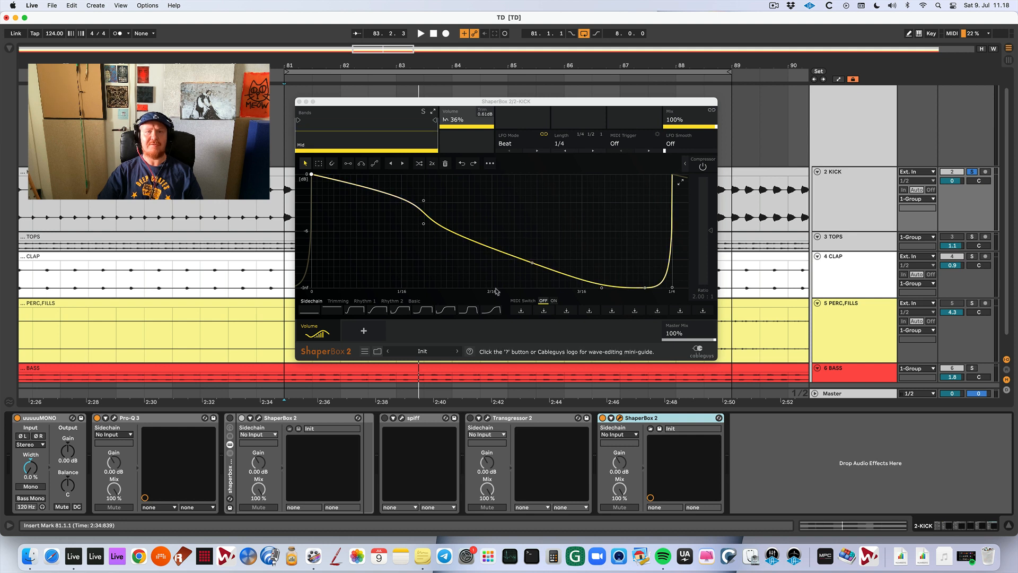
left_click(364, 330)
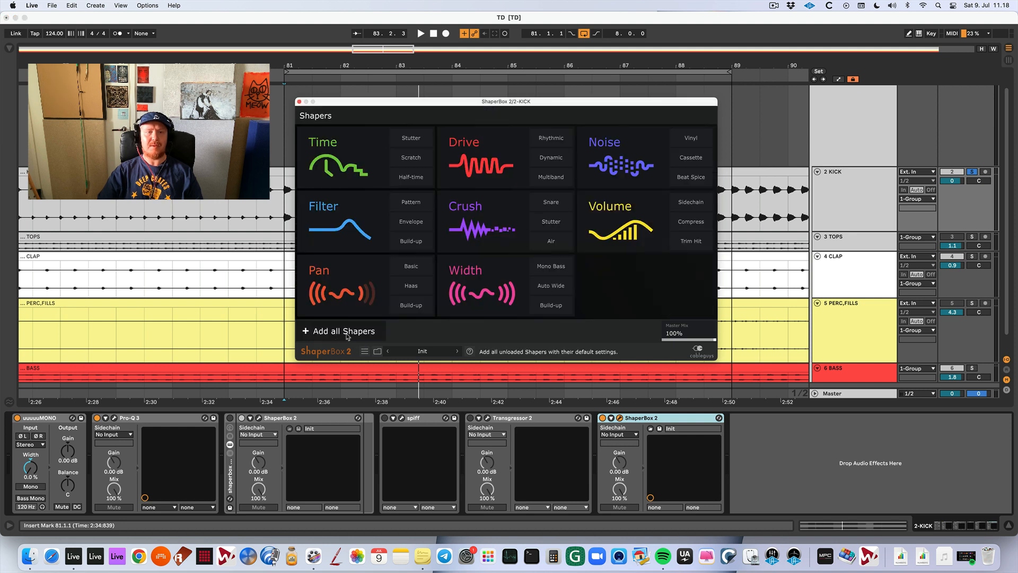
left_click(628, 165)
key("space")
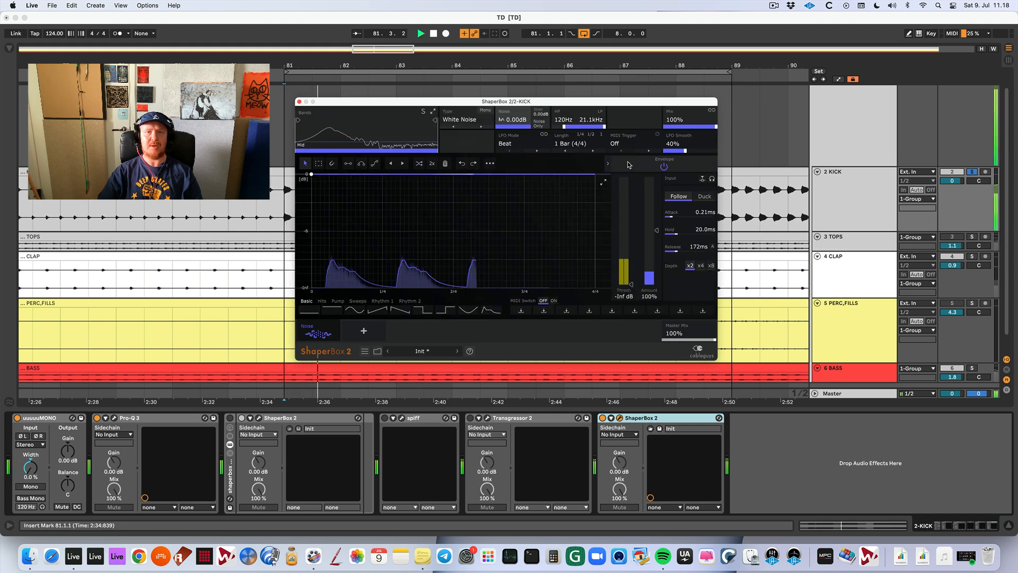
key("space")
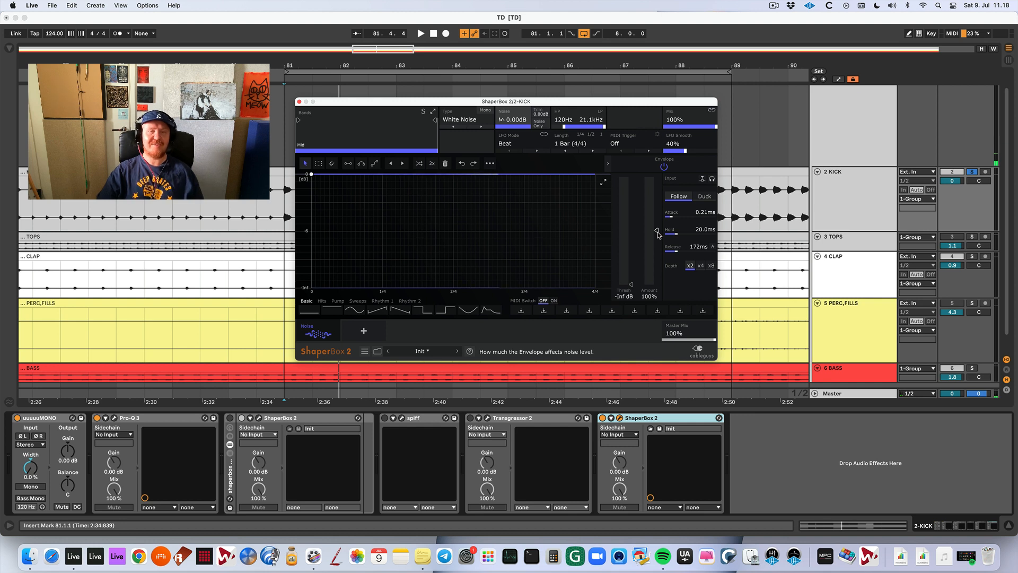
Set the Noise shaper's envelope threshold to -13.3 dB, checking it by playing the soloed kick.
mouse_move(631, 283)
left_mouse_down()
mouse_move(631, 194)
mouse_move(632, 218)
left_mouse_up()
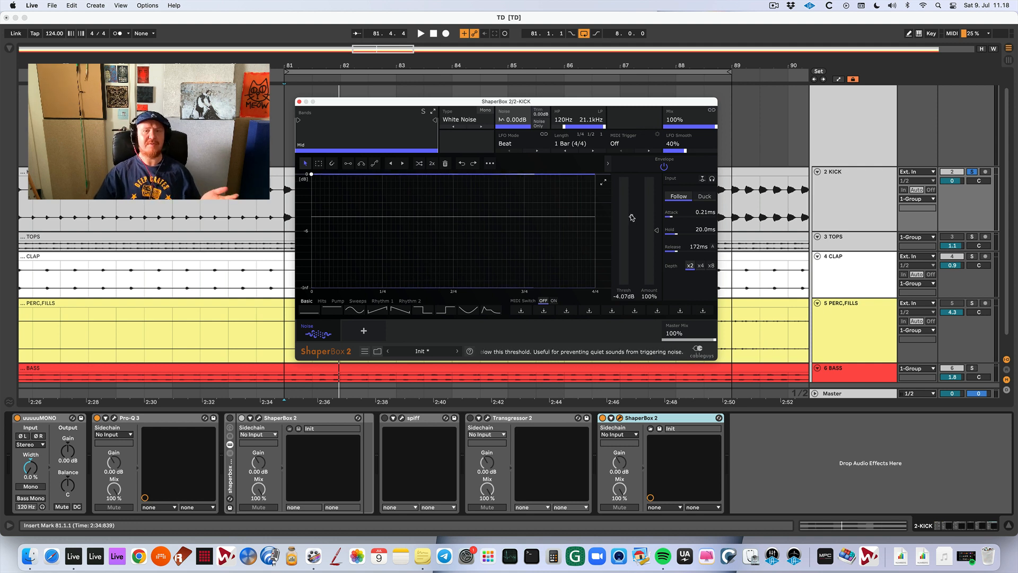
left_click_drag(631, 218, 631, 222)
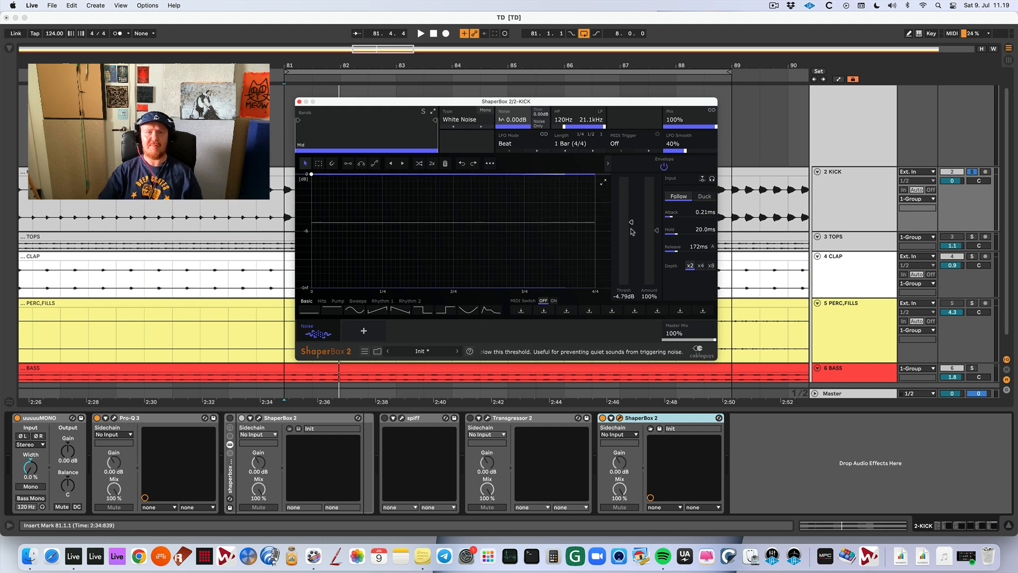
key("space")
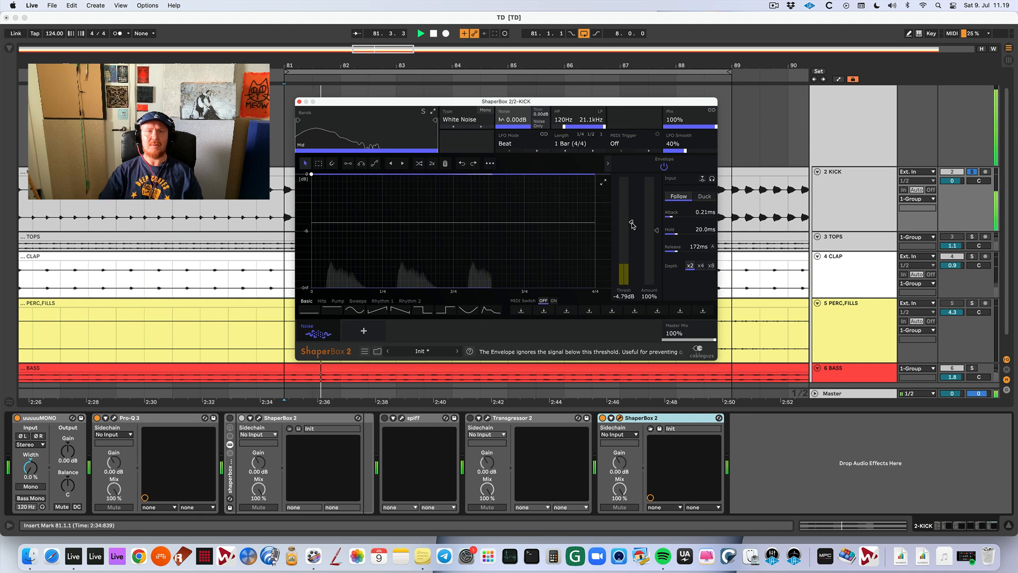
left_click_drag(631, 225, 629, 249)
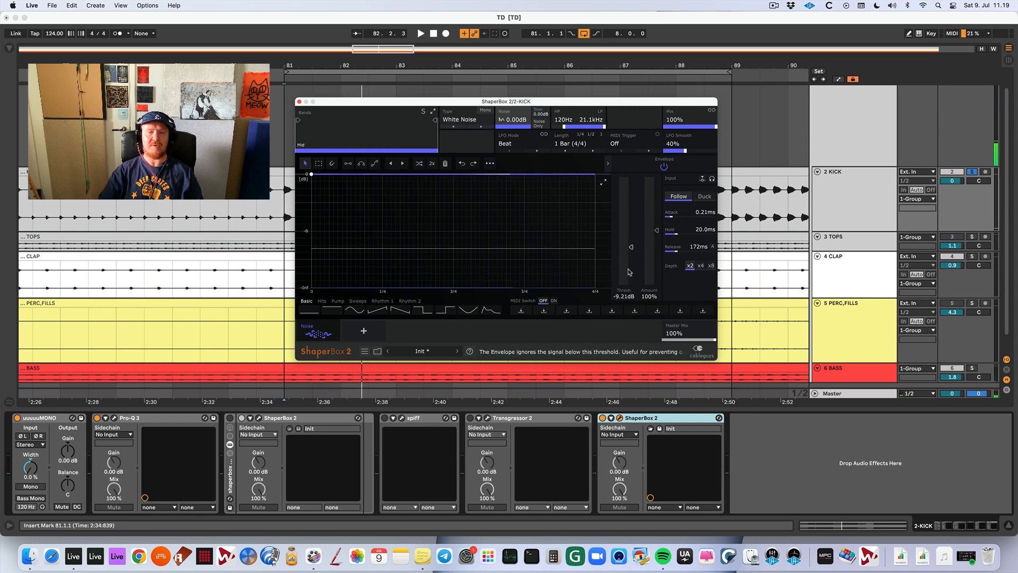
key("space")
left_click_drag(630, 247, 630, 261)
key("space")
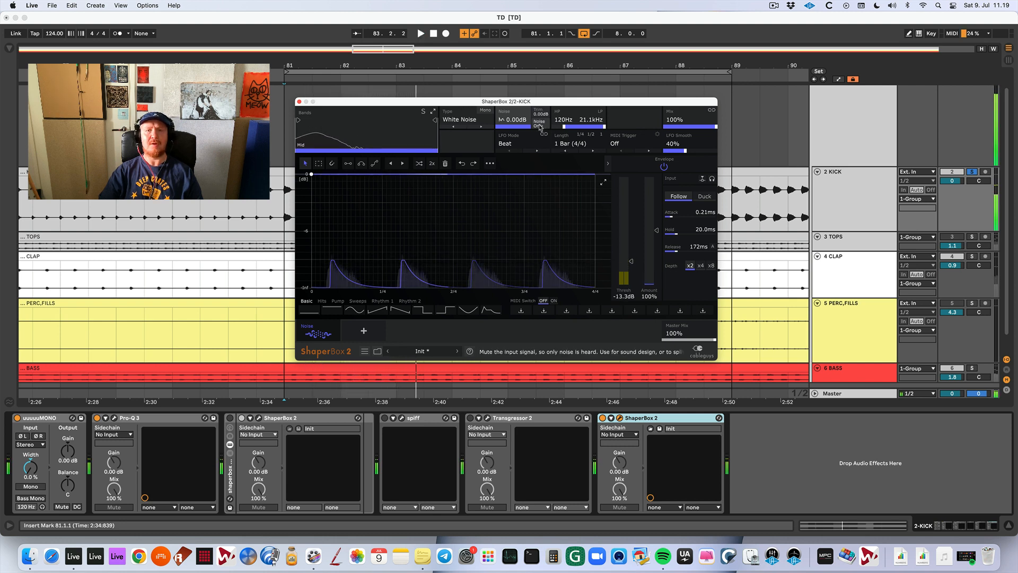
Make the noise mono, set the envelope's attack to 0.010 ms, hold to 0.0 ms and release to 10.0 ms, and play the kick.
left_click(485, 114)
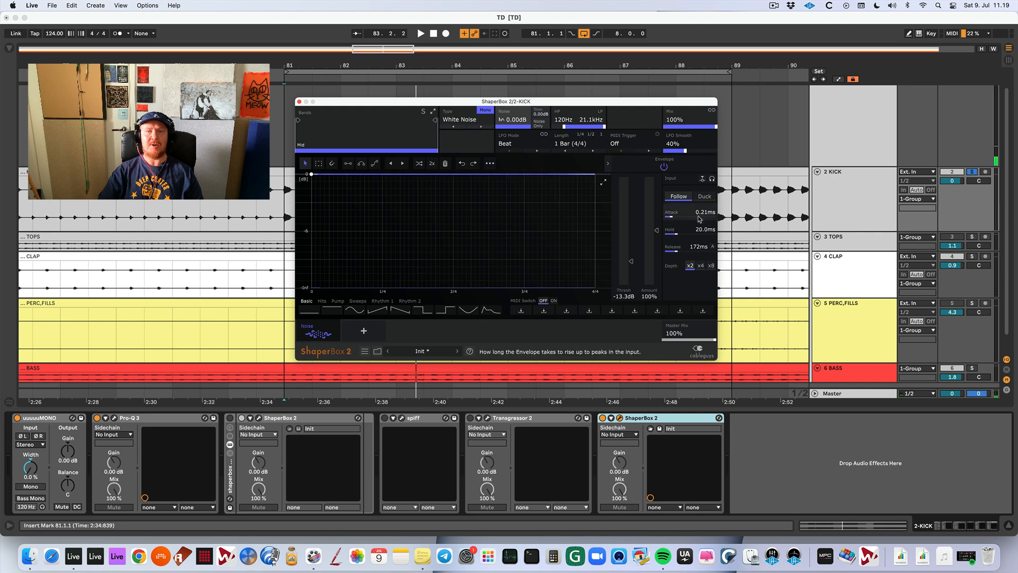
mouse_move(676, 234)
left_mouse_down()
mouse_move(665, 234)
mouse_move(665, 219)
left_mouse_up()
left_click_drag(672, 253, 666, 253)
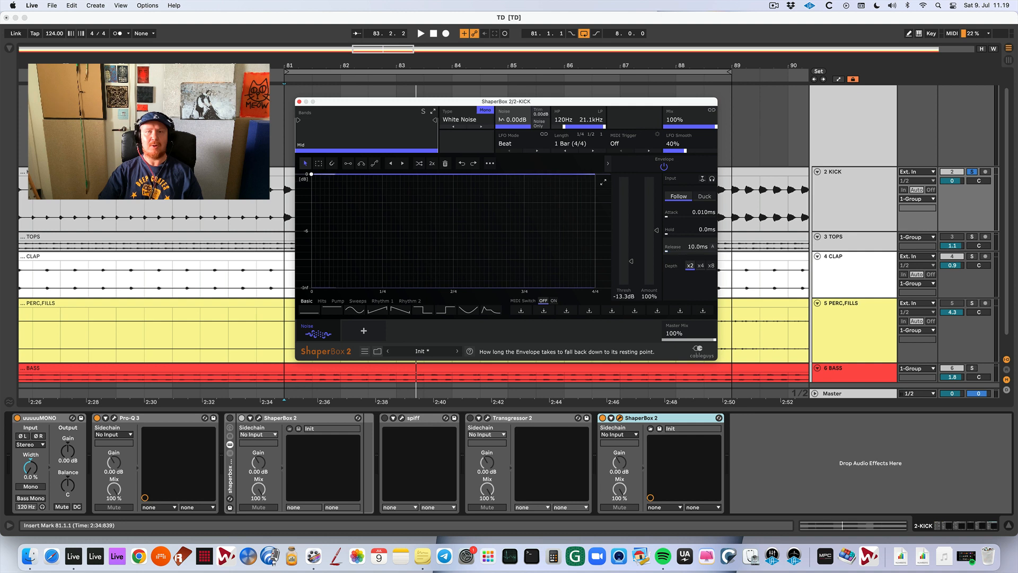
key("space")
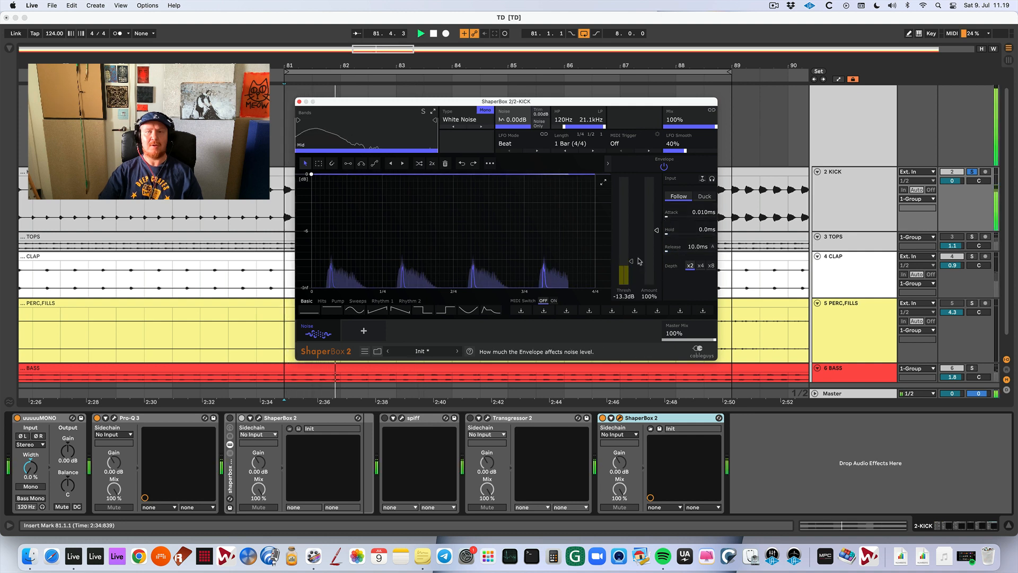
Raise the Noise shaper's envelope amount to 103%, checking it by playing the kick, and close ShaperBox 2.
key("space")
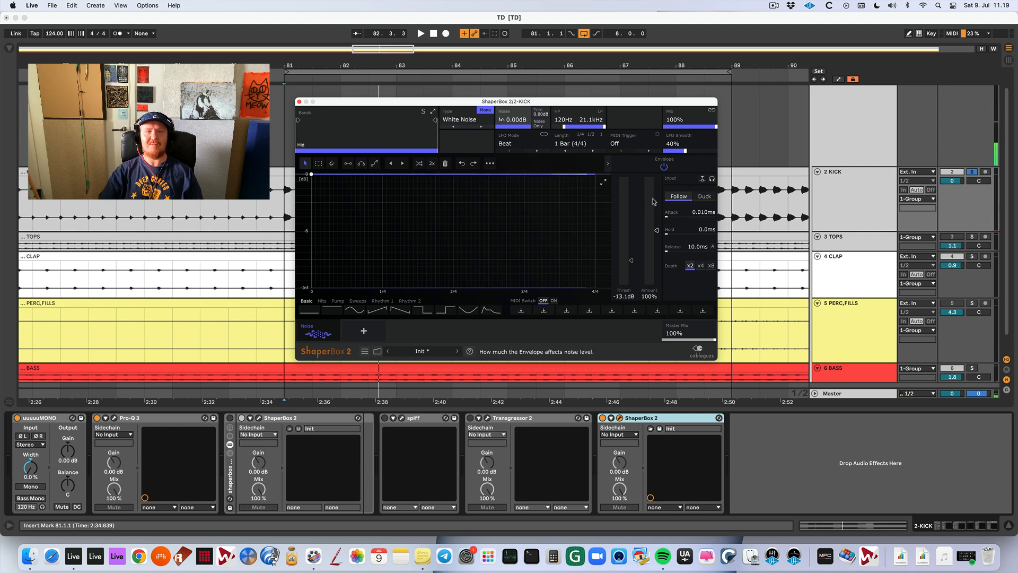
key("space")
mouse_move(656, 230)
left_mouse_down()
mouse_move(656, 284)
mouse_move(657, 228)
left_mouse_up()
key("space")
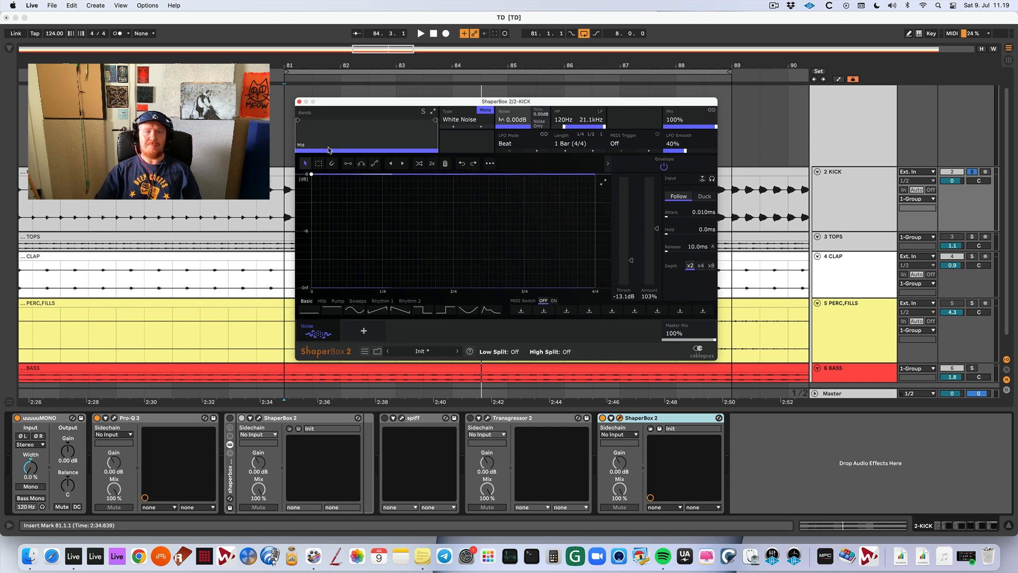
left_click(299, 102)
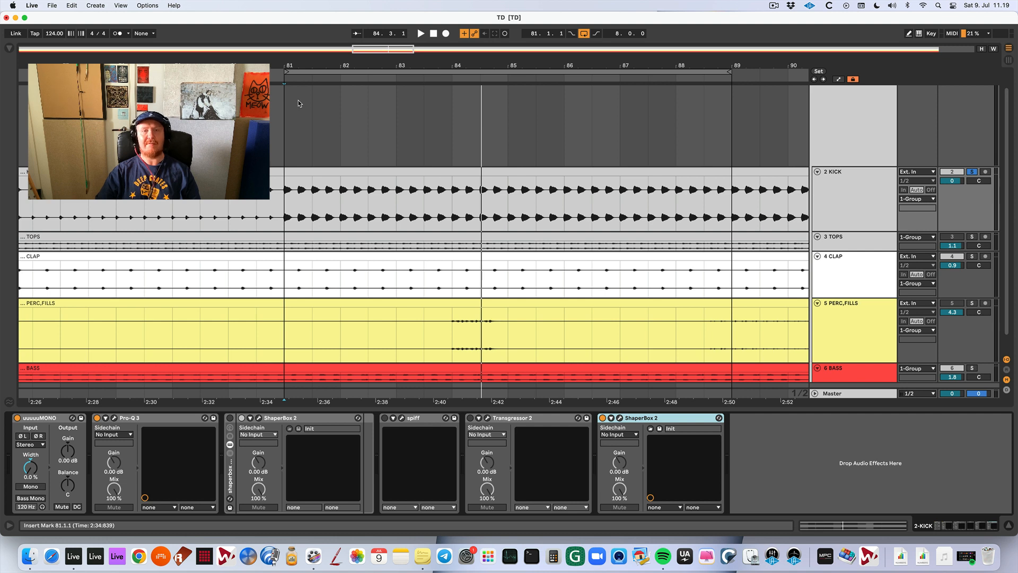
Check the kick notes in Stickies, return to Live and look over the kick's Pro-Q 3 bands before closing the equalizer.
key("super+Tab")
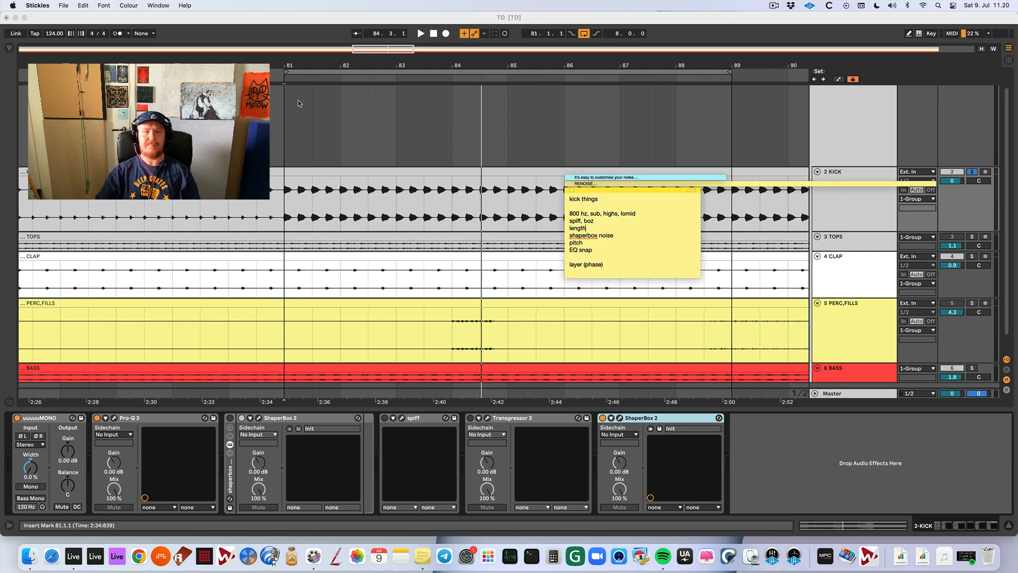
key("super+Tab")
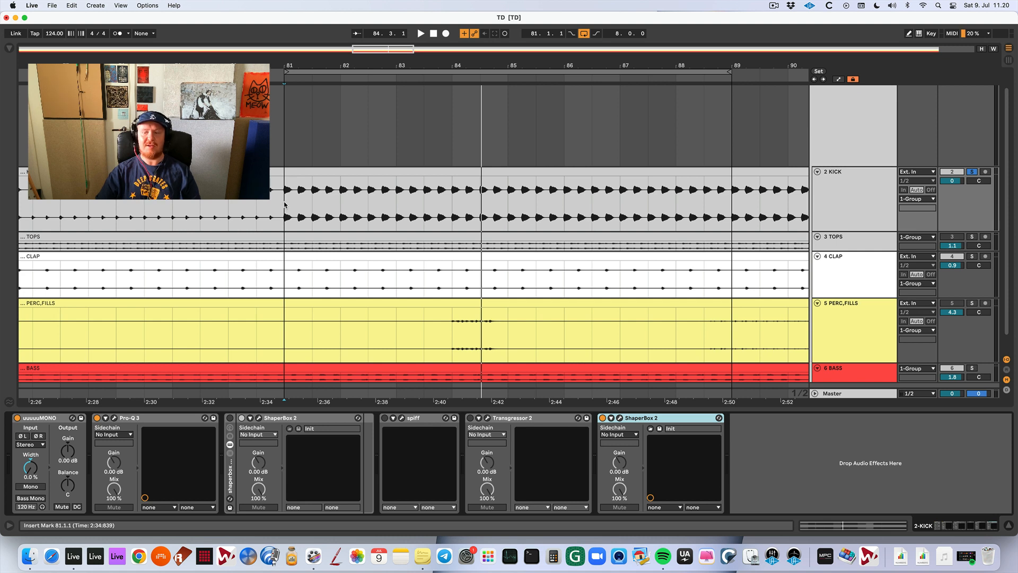
key("space")
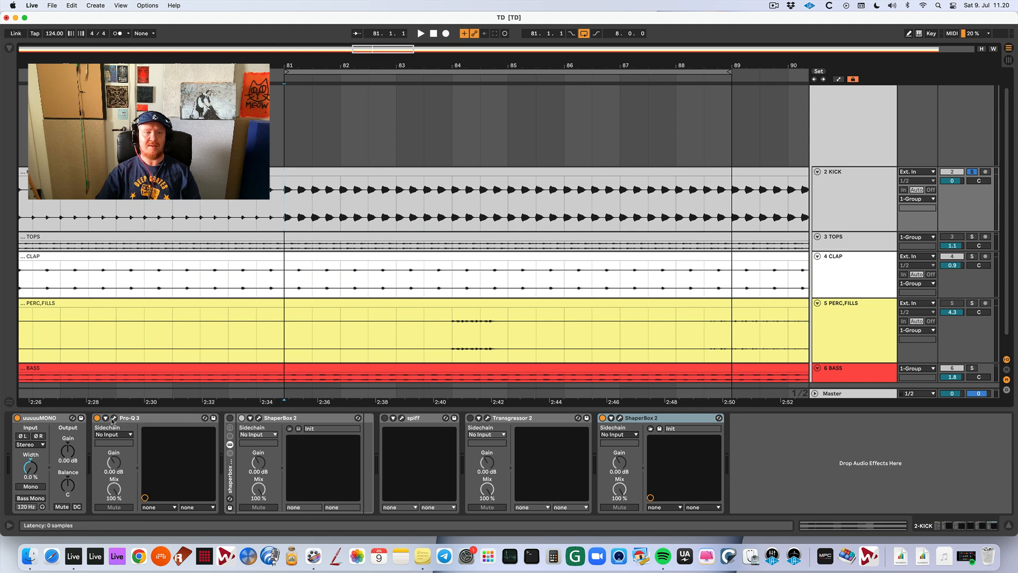
left_click(114, 418)
left_click(425, 335)
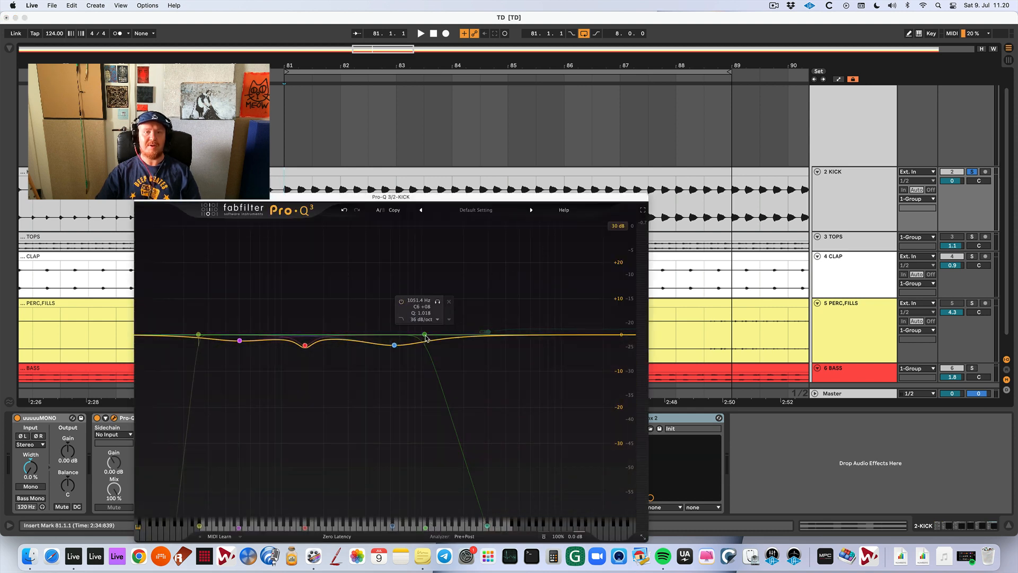
key("super+w")
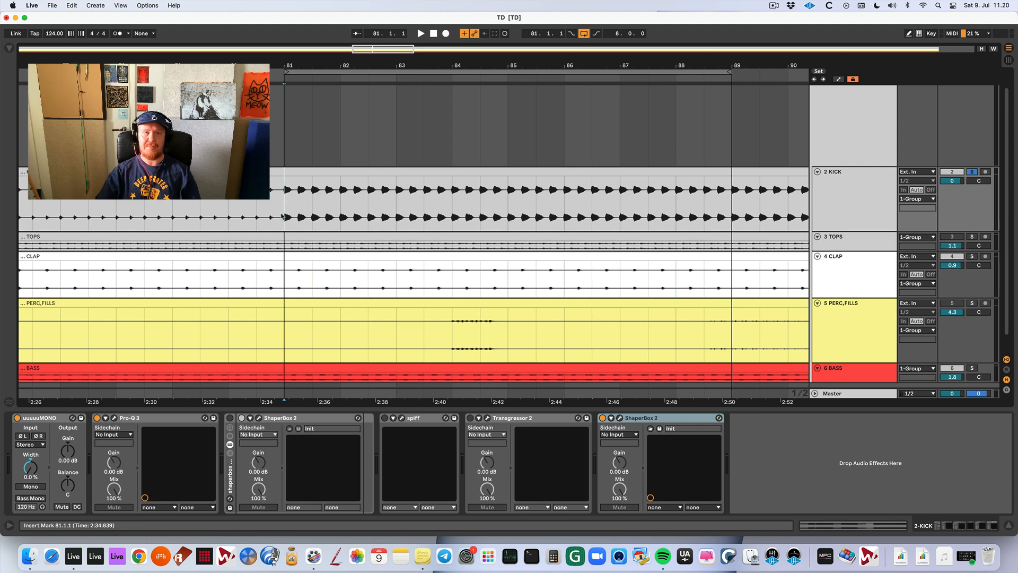
Separate bars 81 to 89 of the kick into their own clip, enable Warp on it and play it briefly.
left_click_drag(284, 216, 735, 208)
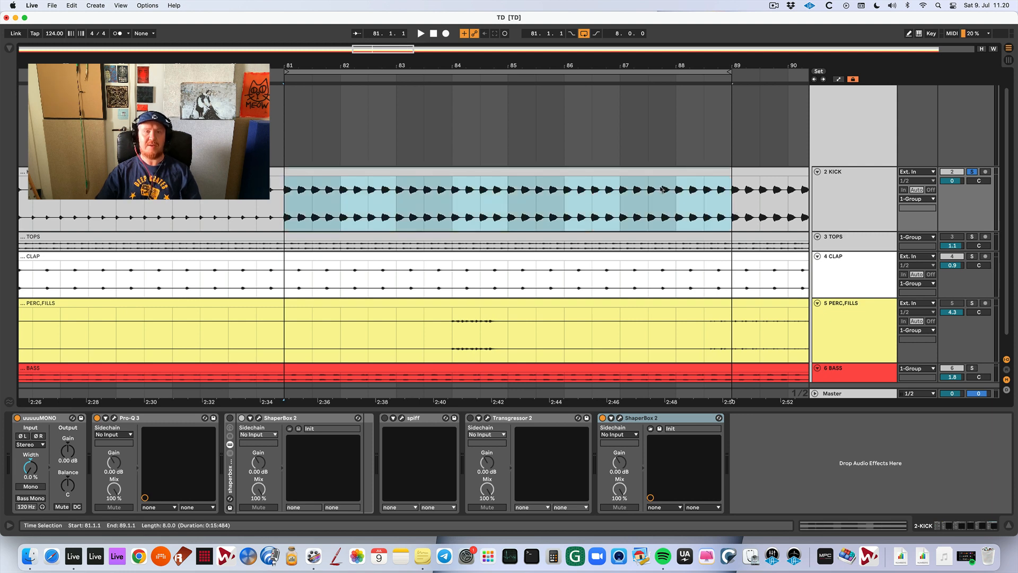
key("super+j")
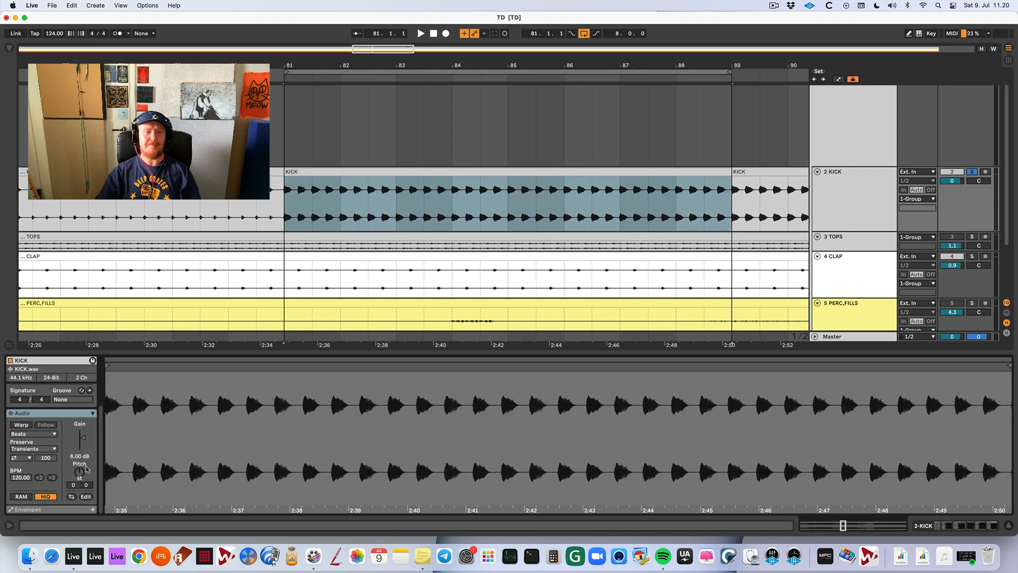
left_click(22, 425)
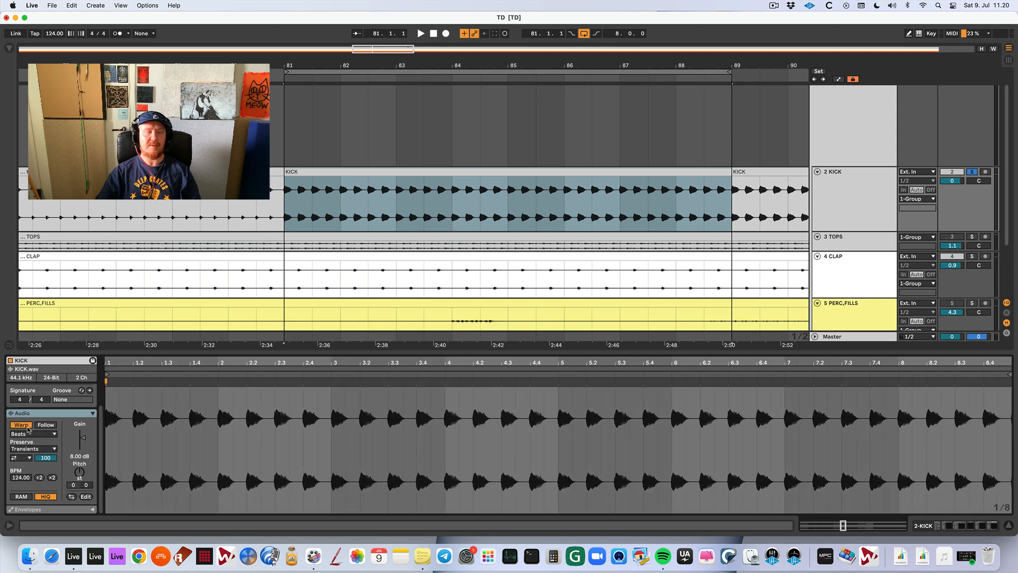
key("space")
key("space")
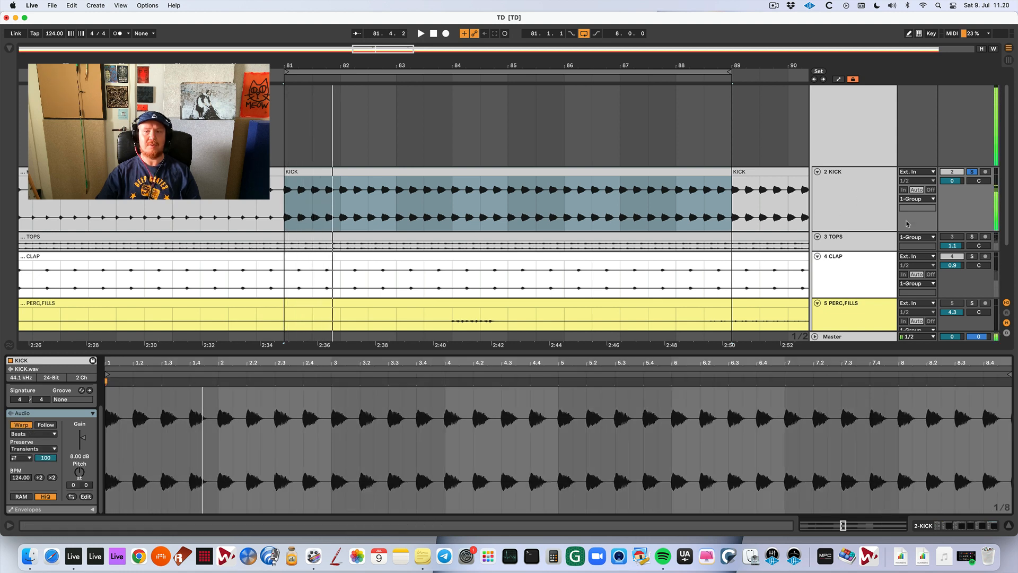
Bypass the last ShaperBox 2 on the kick track and play the kick together with the soloed bass.
left_click(862, 209)
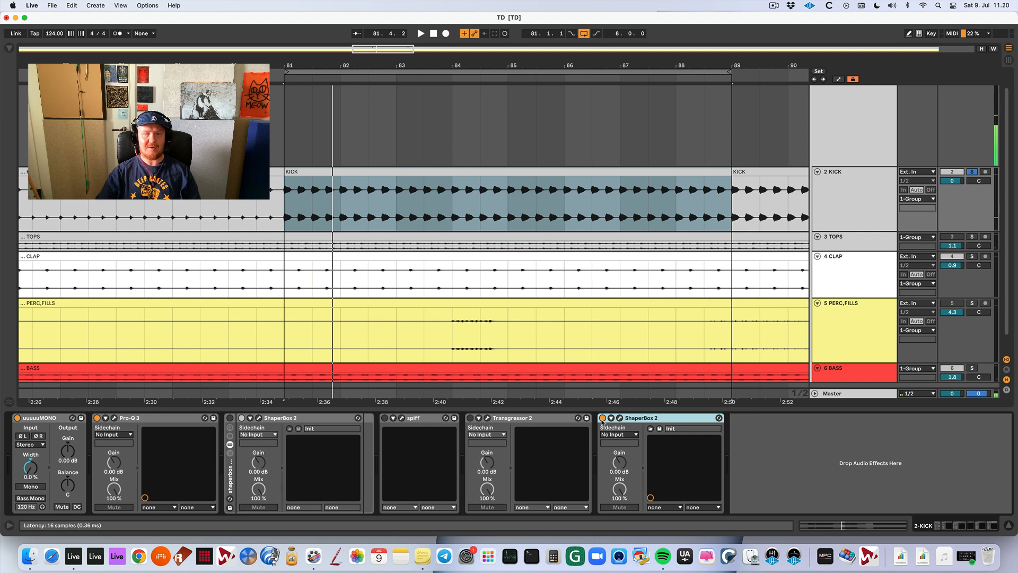
key("space")
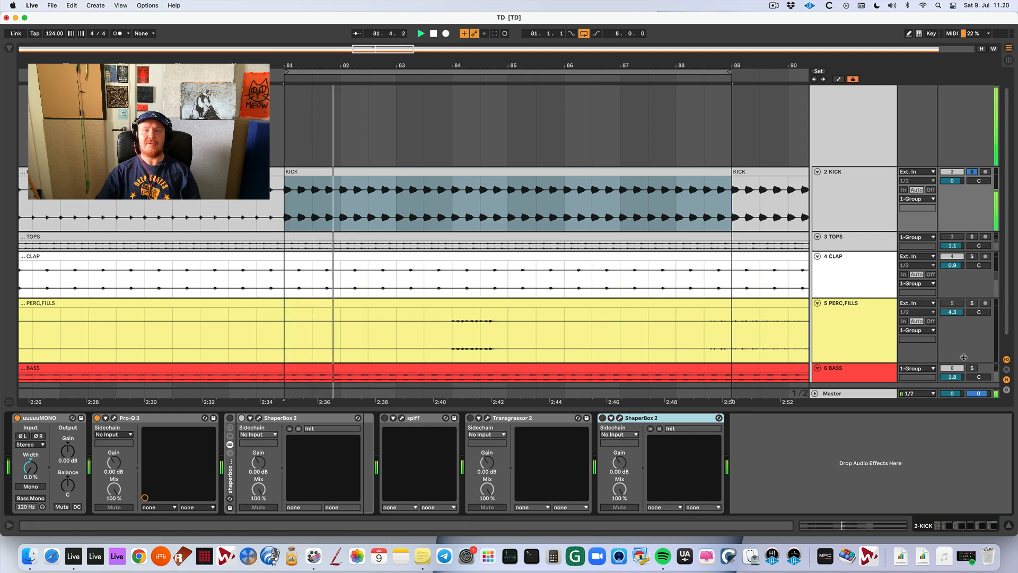
left_click(843, 184)
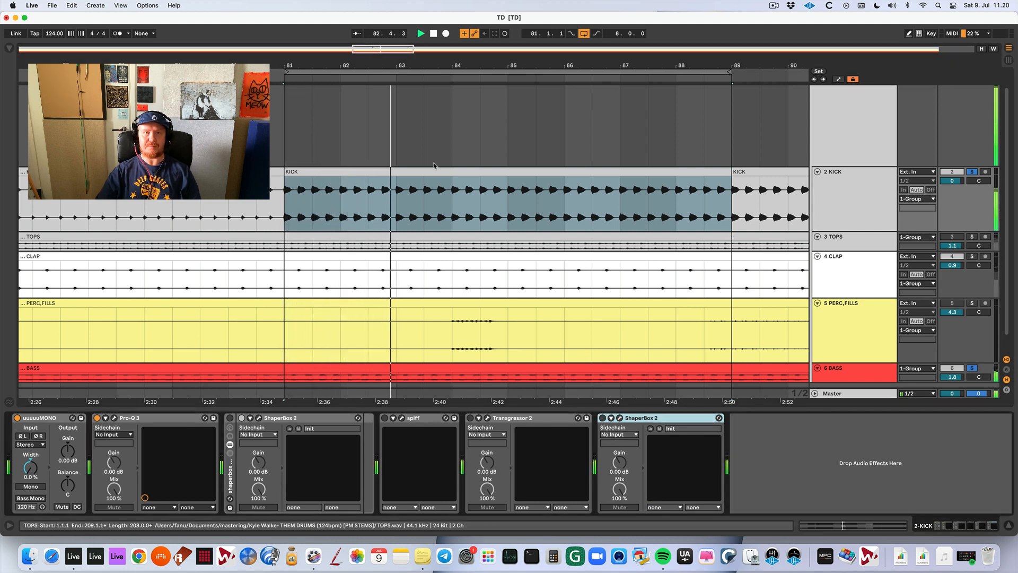
Transpose the separated kick clip to -2 semitones while listening to it against the bass.
double_click(448, 171)
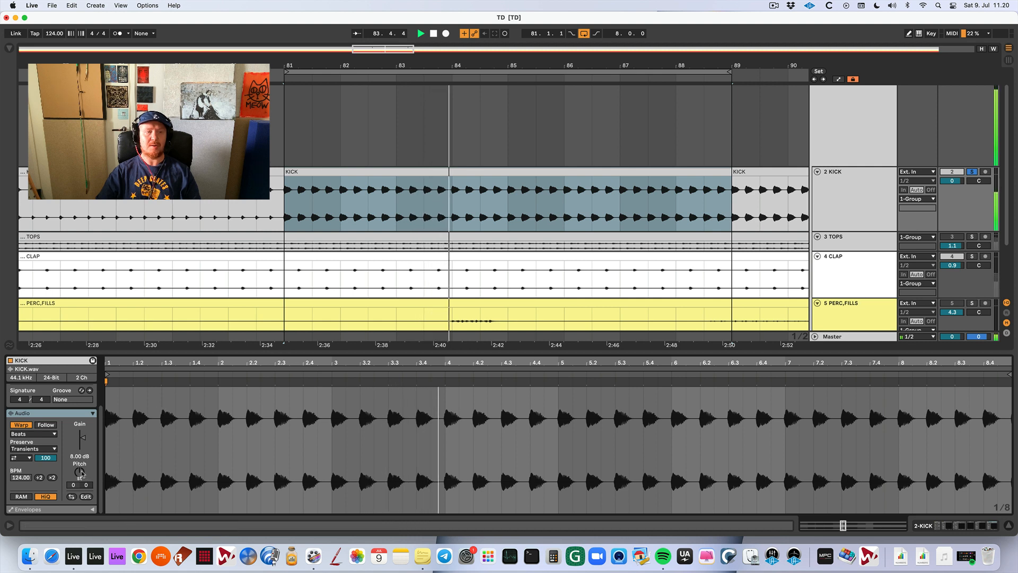
left_click_drag(79, 472, 79, 465)
key("space")
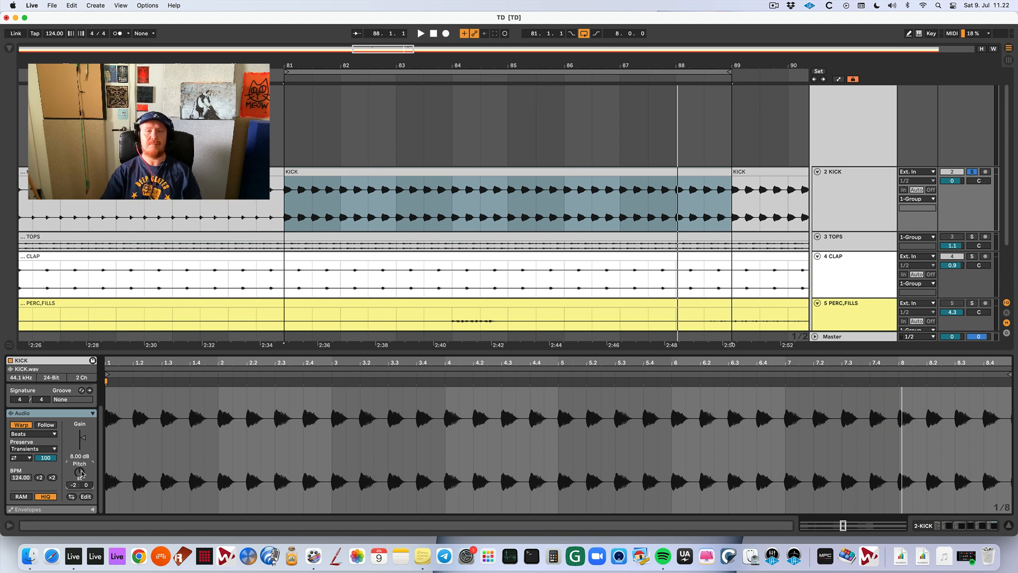
key("space")
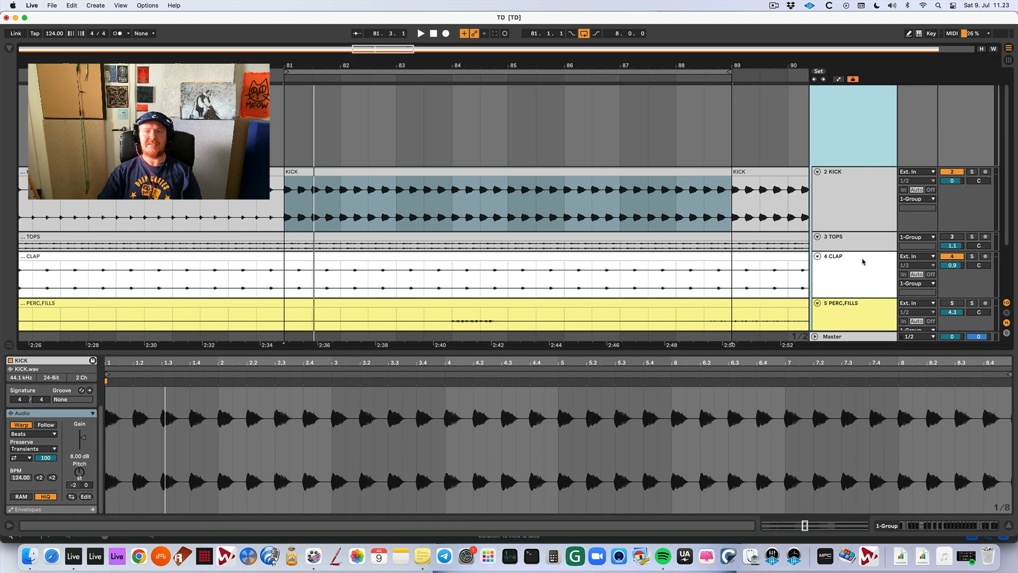
Select the bass track and solo the kick and bass tracks together.
scroll(862, 262, "down", 3)
left_click(851, 297)
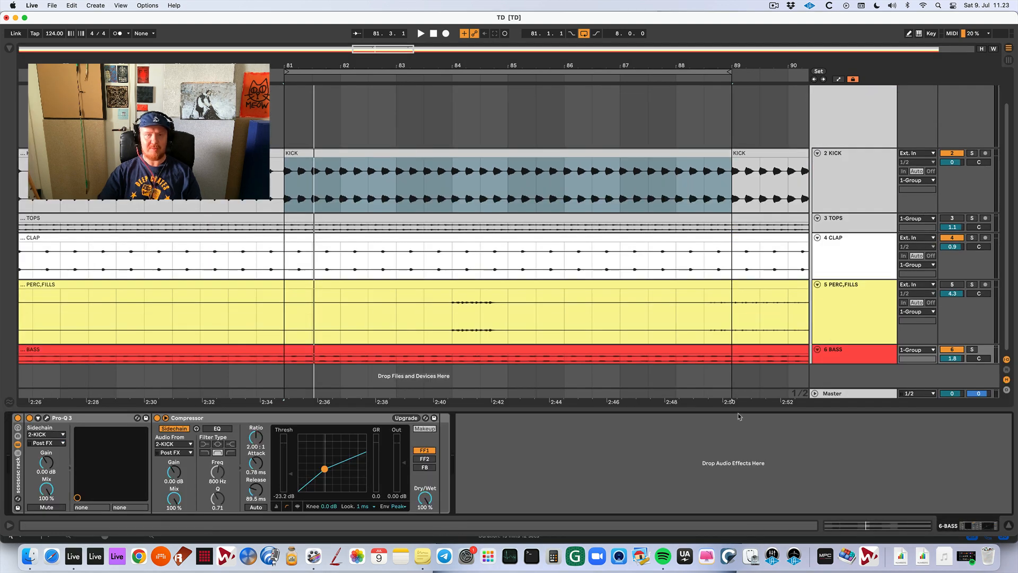
left_click(971, 154)
left_click(972, 349, "super")
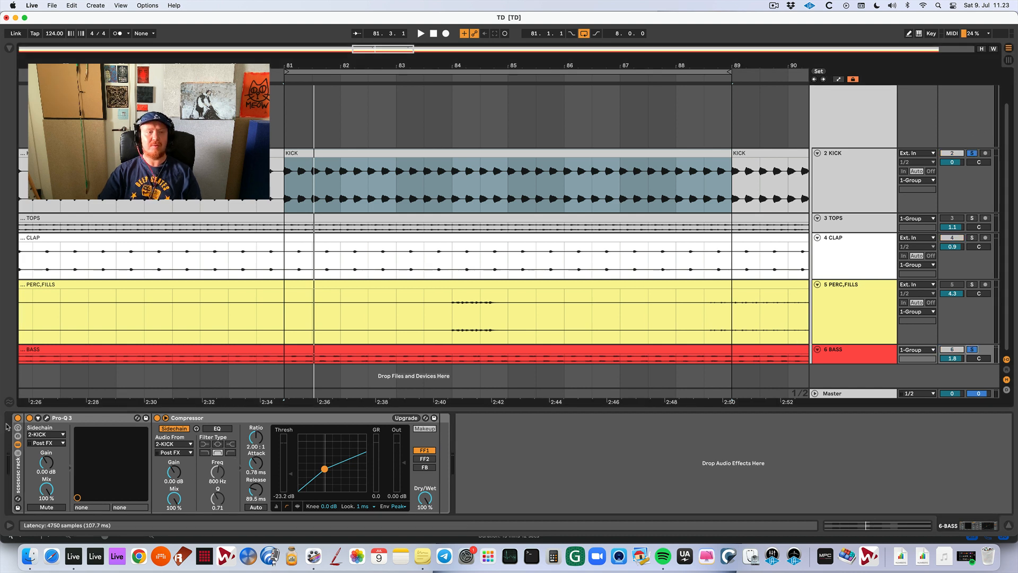
Delete the bass track's existing effect rack, search the browser for "scscsc" and load the first matching rack.
left_click(18, 462)
key("Delete")
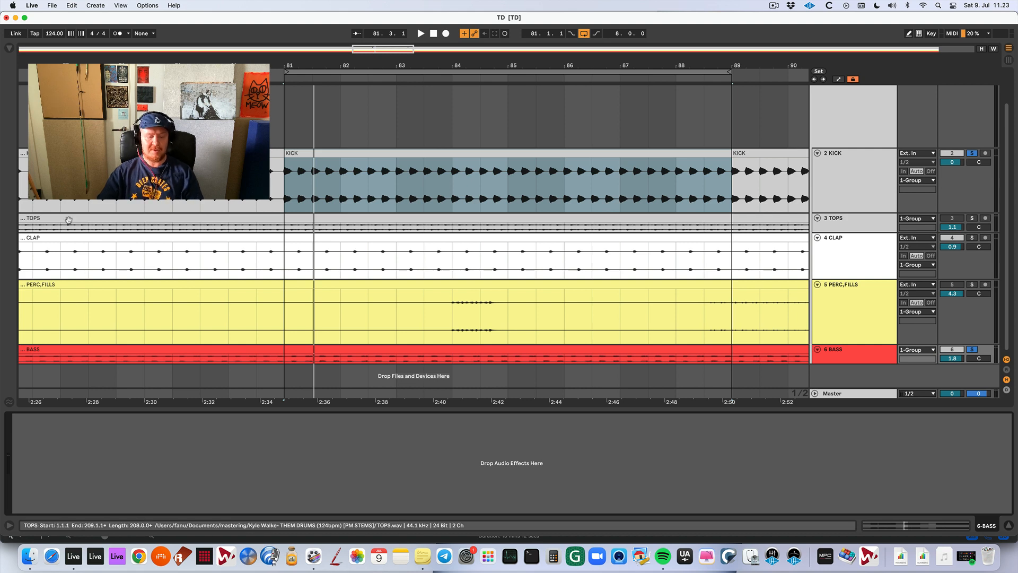
key("super+f")
type("scscsc")
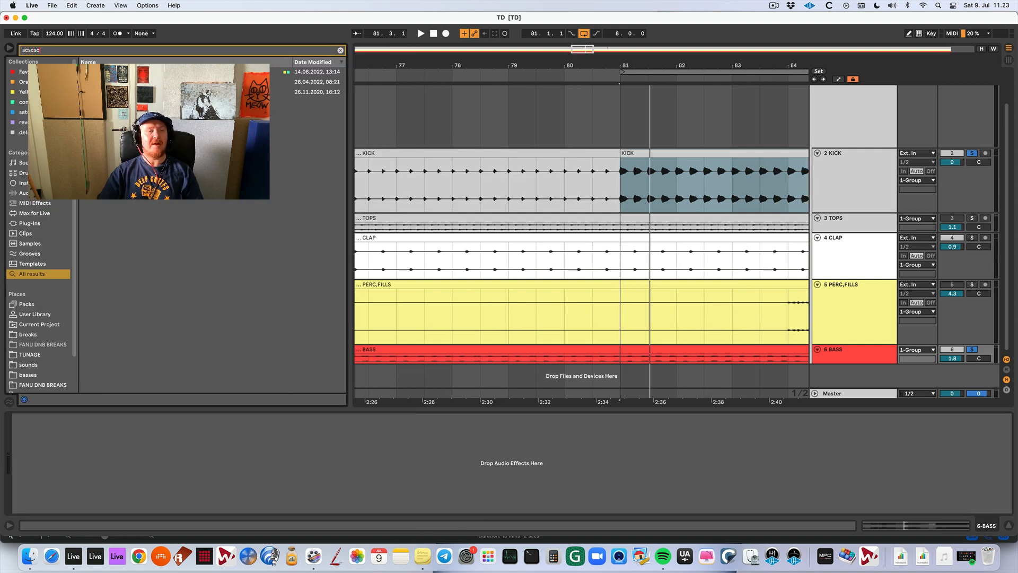
key("Down")
key("Return")
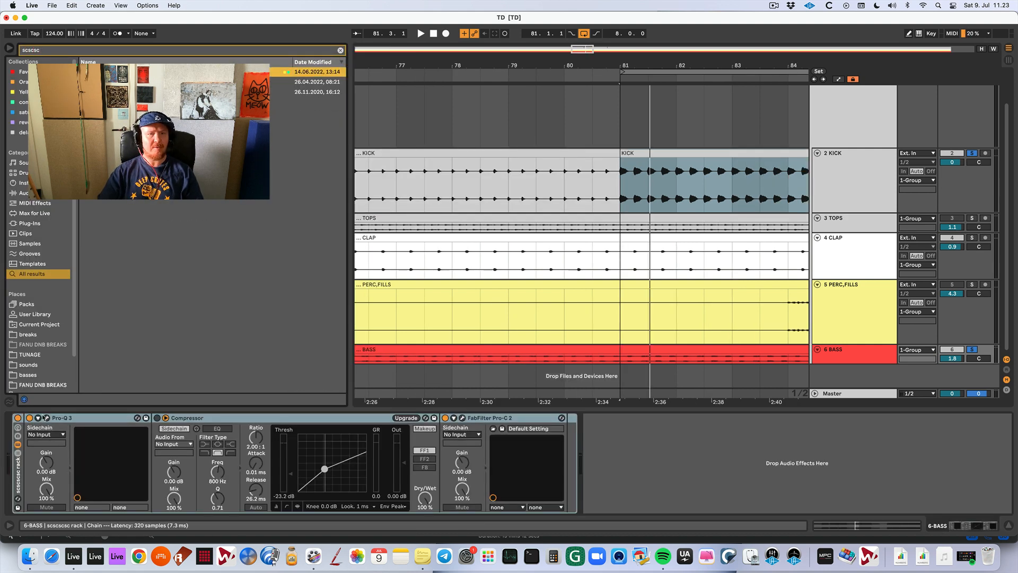
Turn off FabFilter Pro-C 2 in the bass rack and set Pro-Q 3's sidechain source to 2-KICK.
left_click(445, 418)
left_click(46, 434)
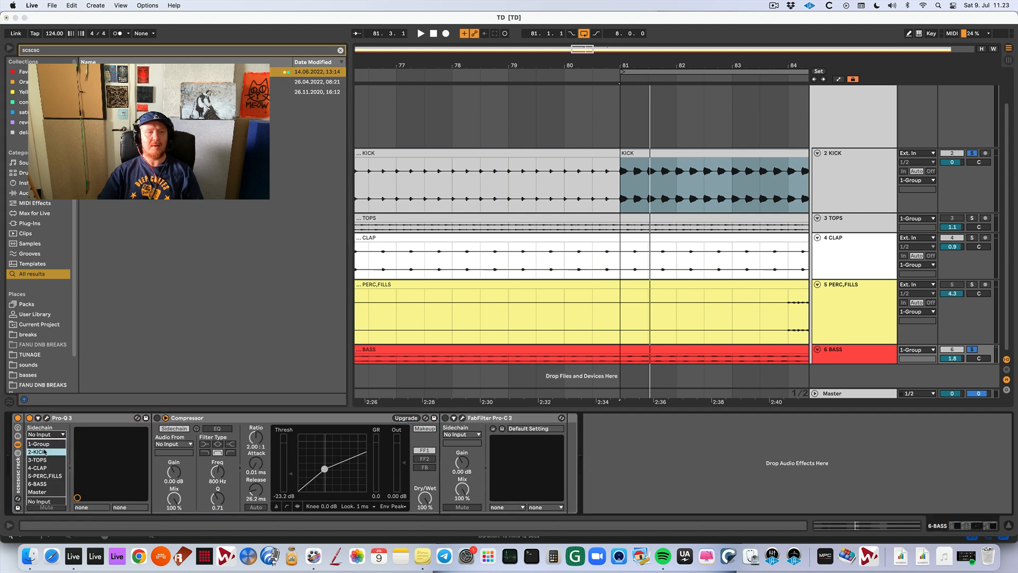
left_click(45, 452)
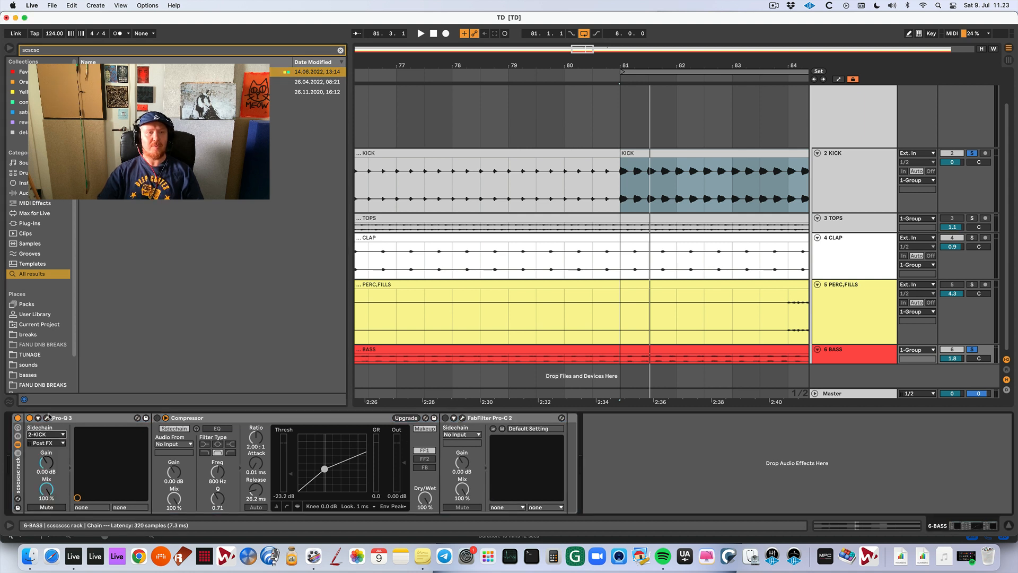
Open the bass Pro-Q 3 and move its low dynamic band to about 41.3 Hz while kick and bass play.
left_click(47, 418)
key("space")
key("space")
left_click(453, 302)
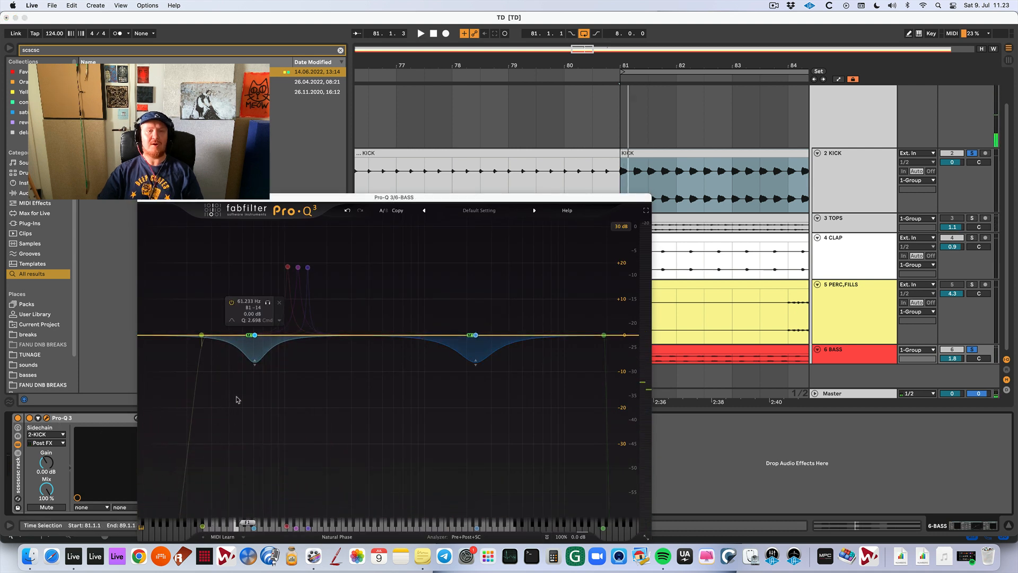
key("space")
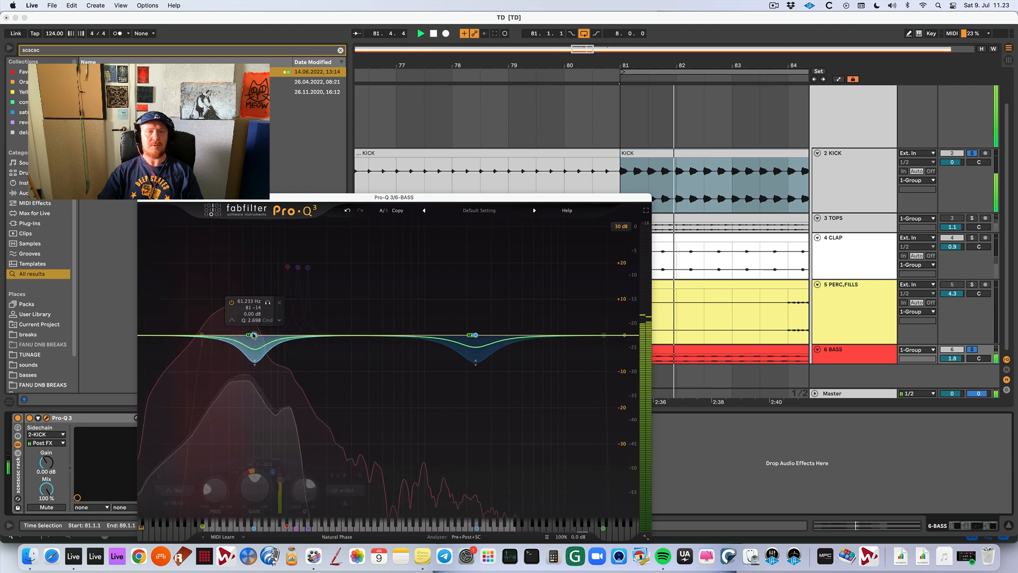
left_click_drag(255, 335, 231, 335)
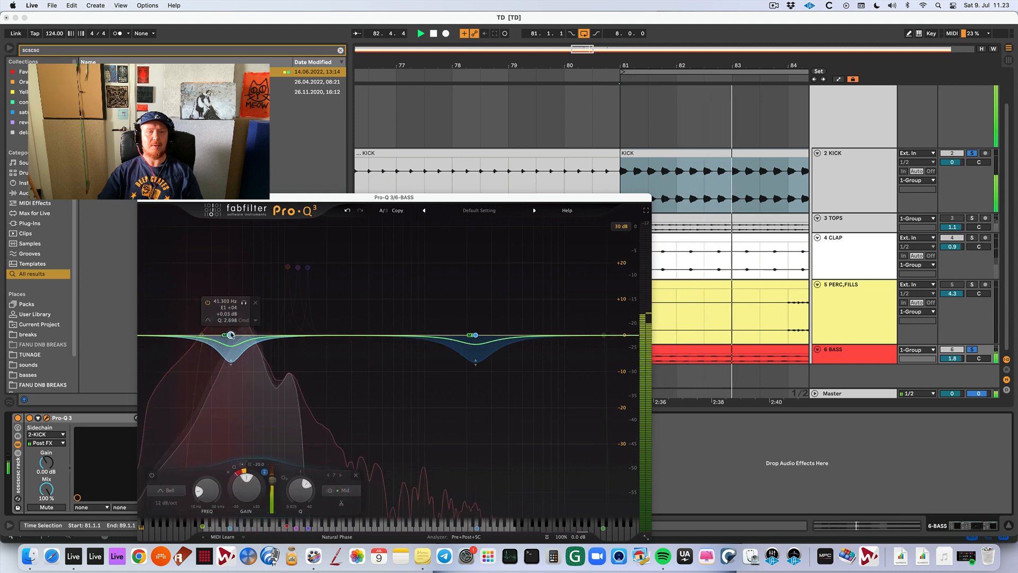
key("space")
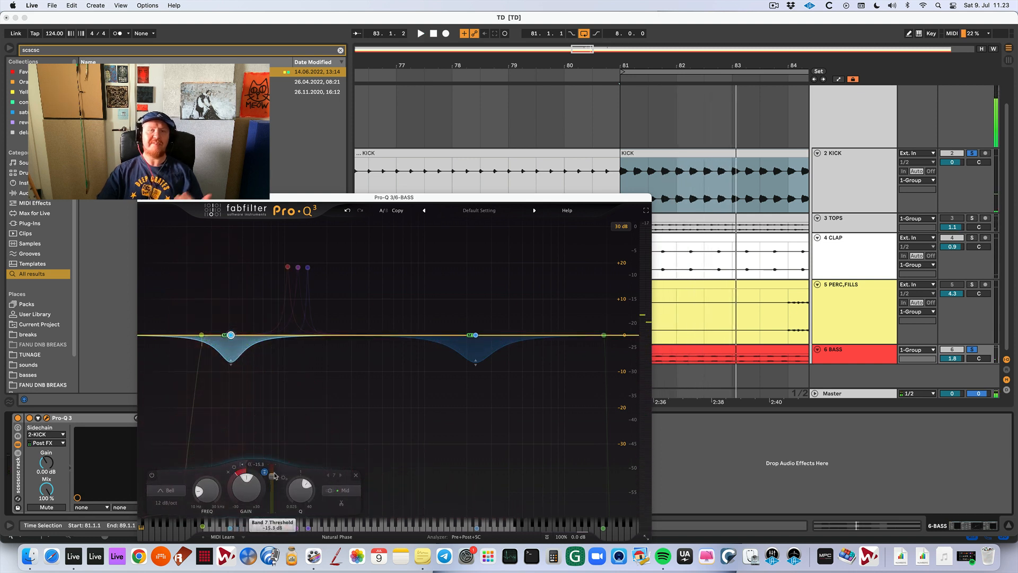
Lower the low dynamic band's threshold to about -20 dB and listen to the kick and bass.
left_click_drag(274, 479, 275, 476)
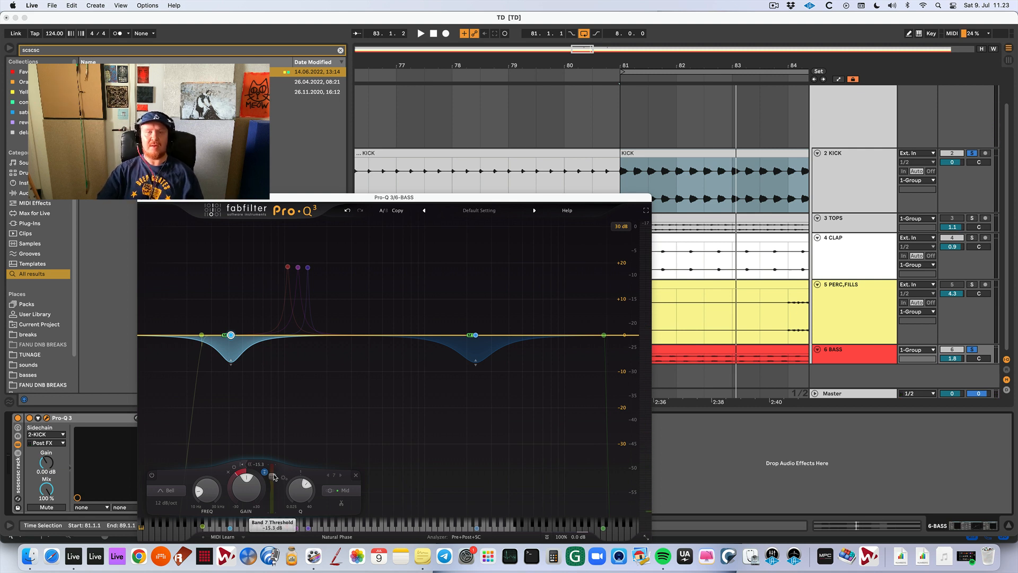
key("space")
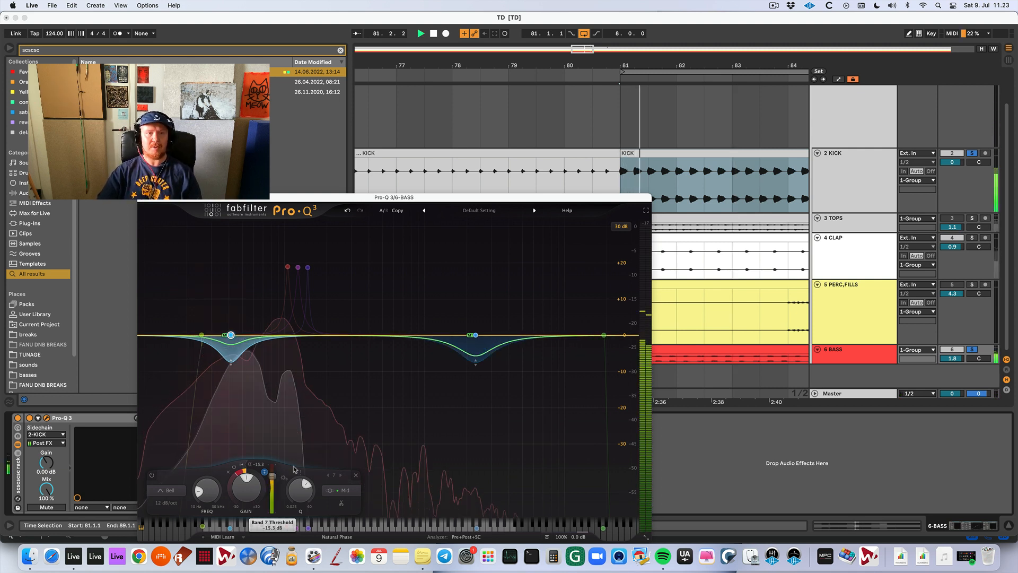
left_click_drag(273, 475, 273, 482)
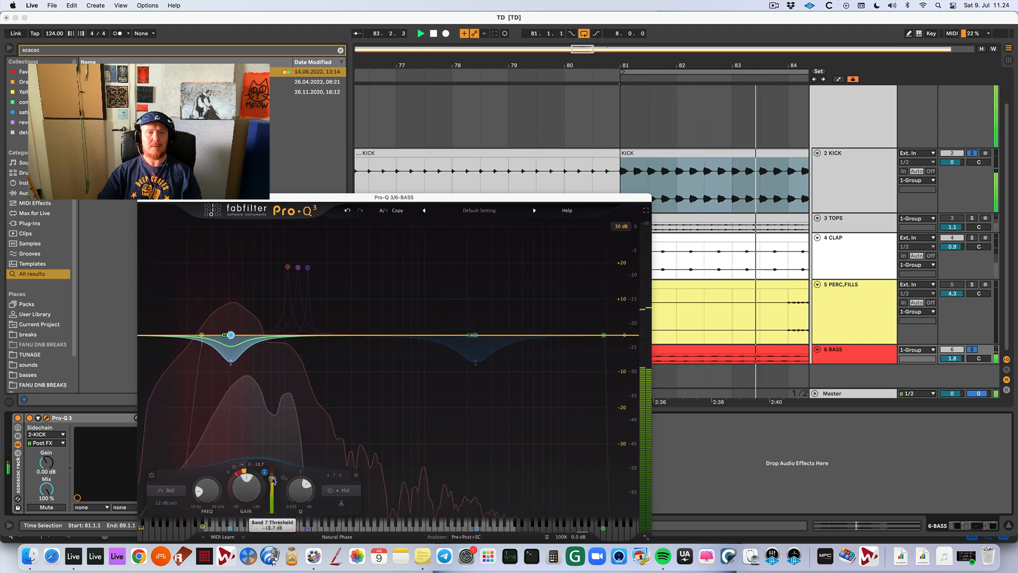
mouse_move(231, 335)
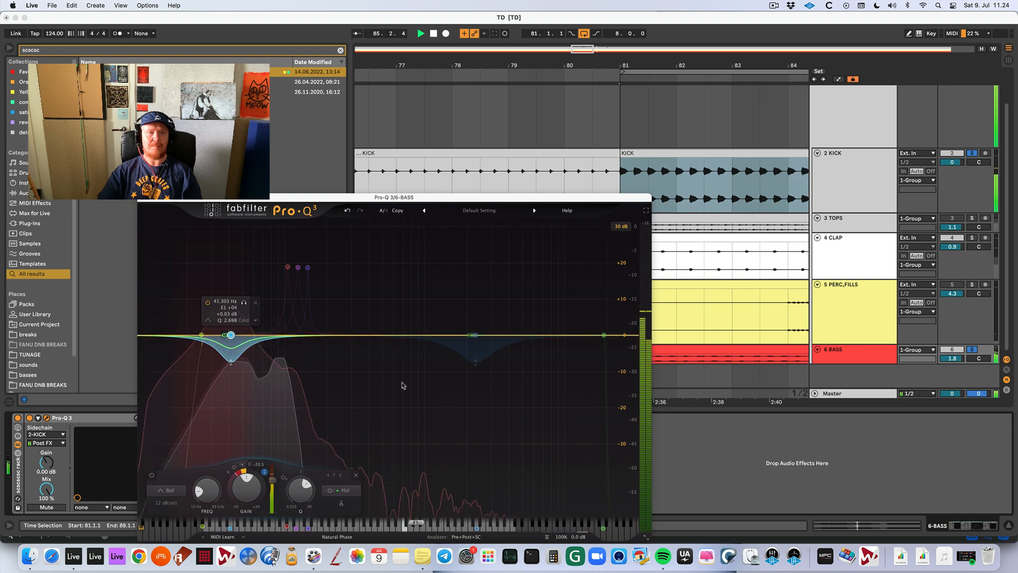
key("space")
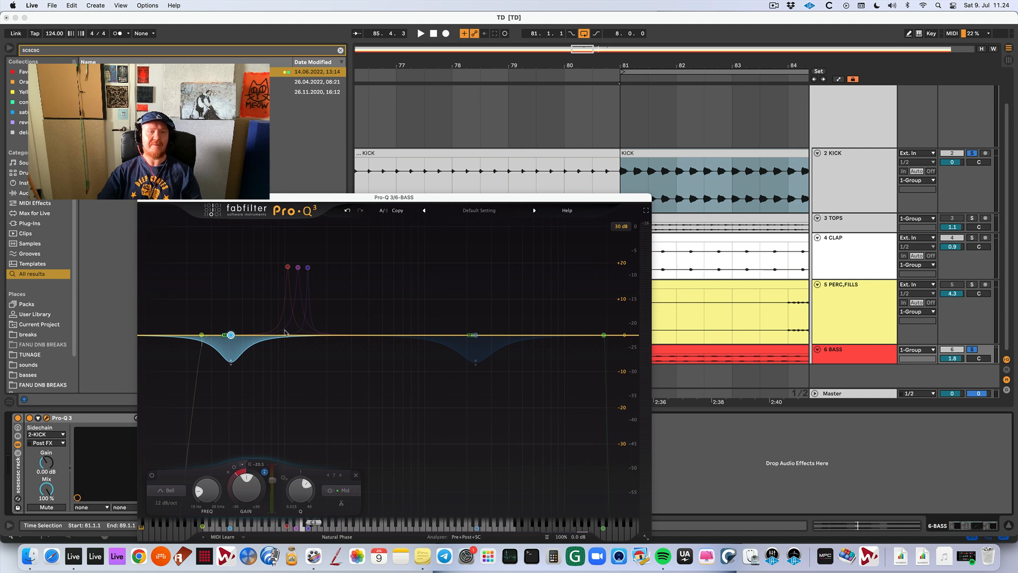
mouse_move(232, 338)
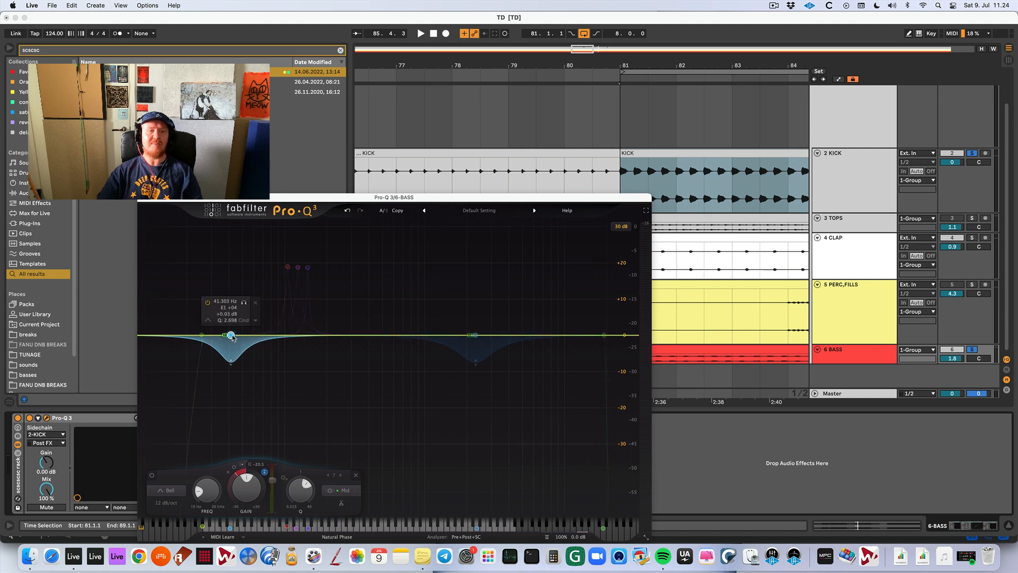
Shift the low dynamic band of the bass Pro-Q 3 to about 39.3 Hz during playback and close the plug-in.
key("space")
left_click_drag(231, 336, 228, 336)
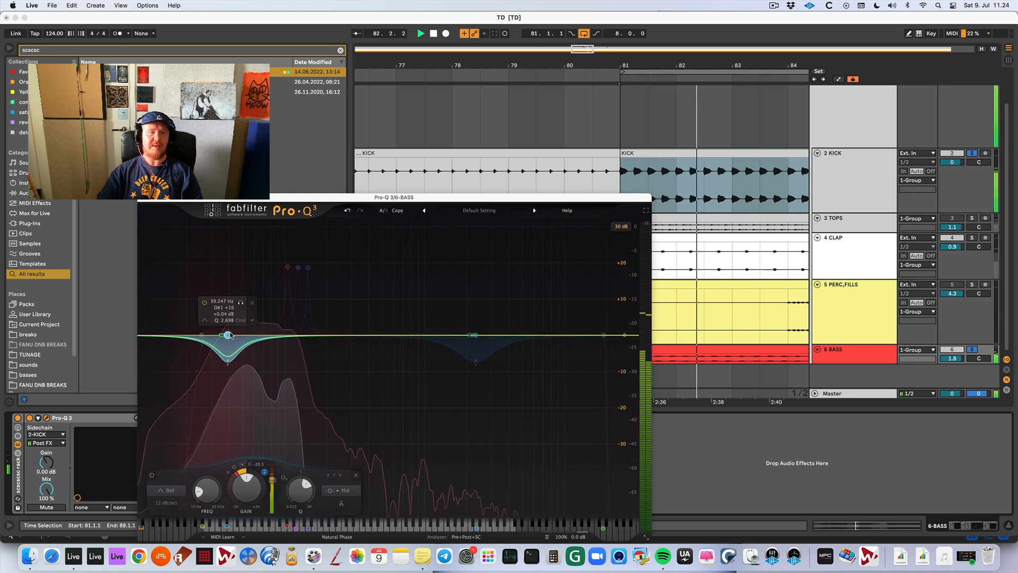
mouse_move(238, 334)
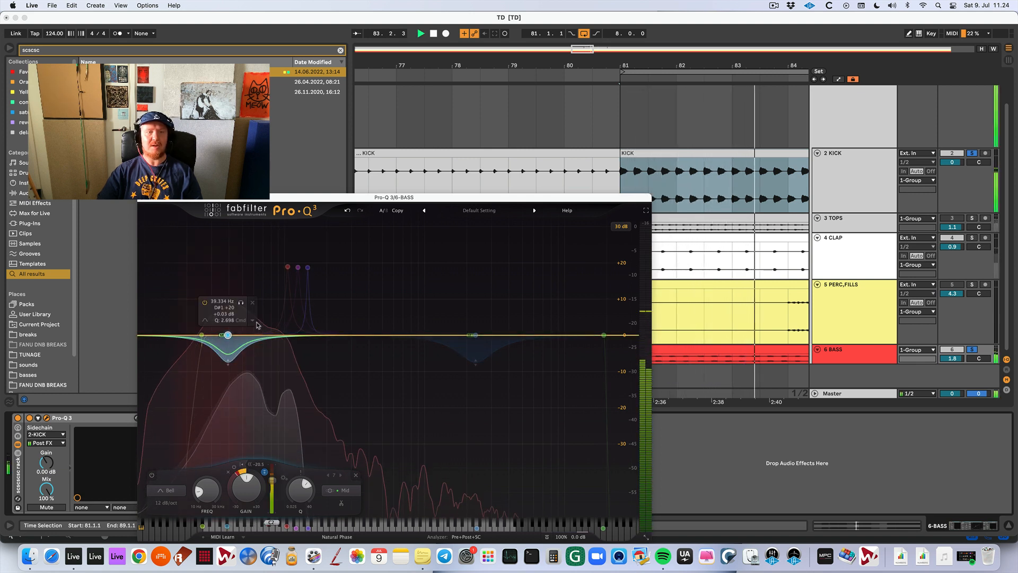
key("space")
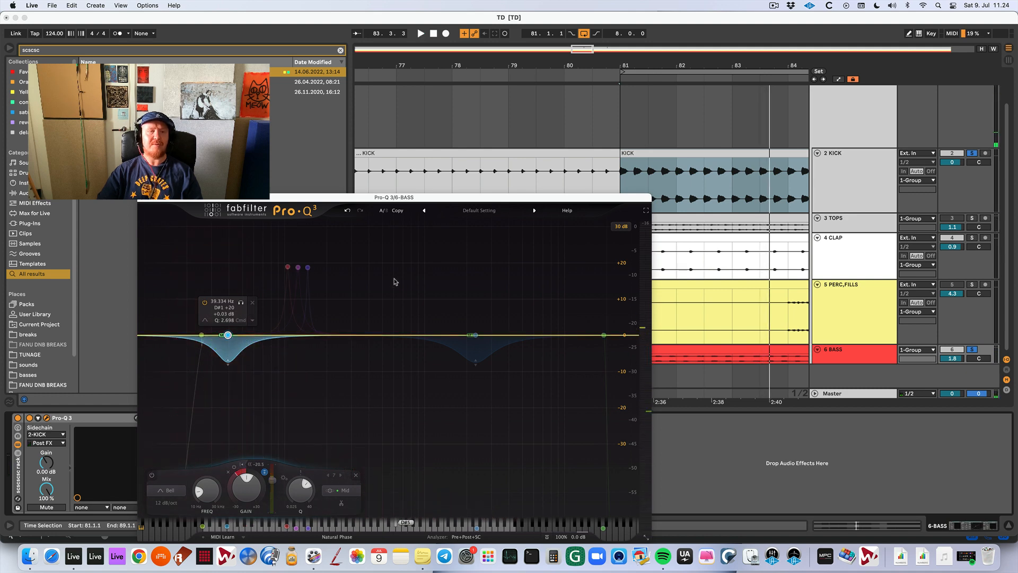
key("super+w")
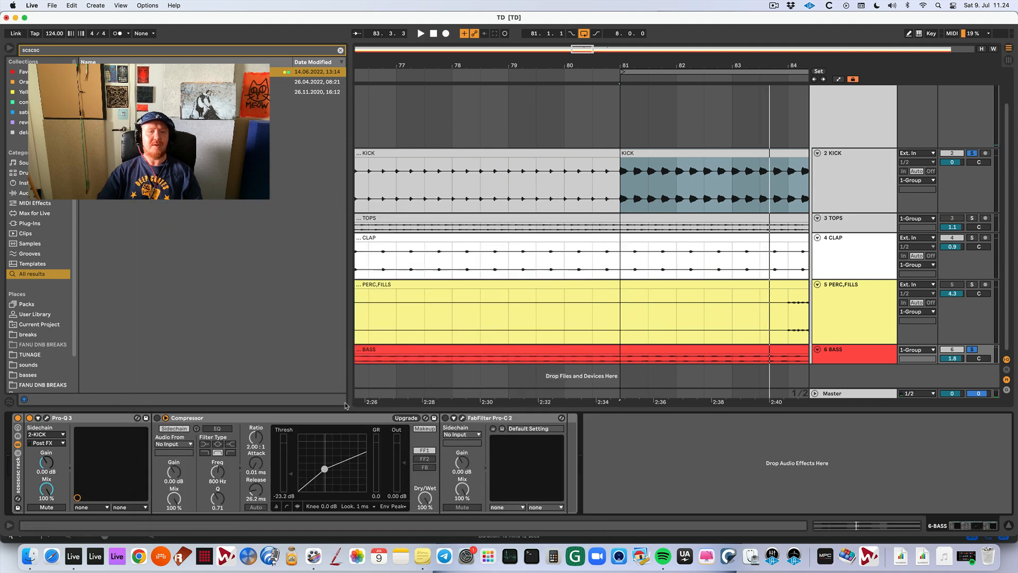
Enable the bass rack's Compressor and its sidechain, with 2-KICK as the audio source.
left_click(174, 428)
left_click(174, 444)
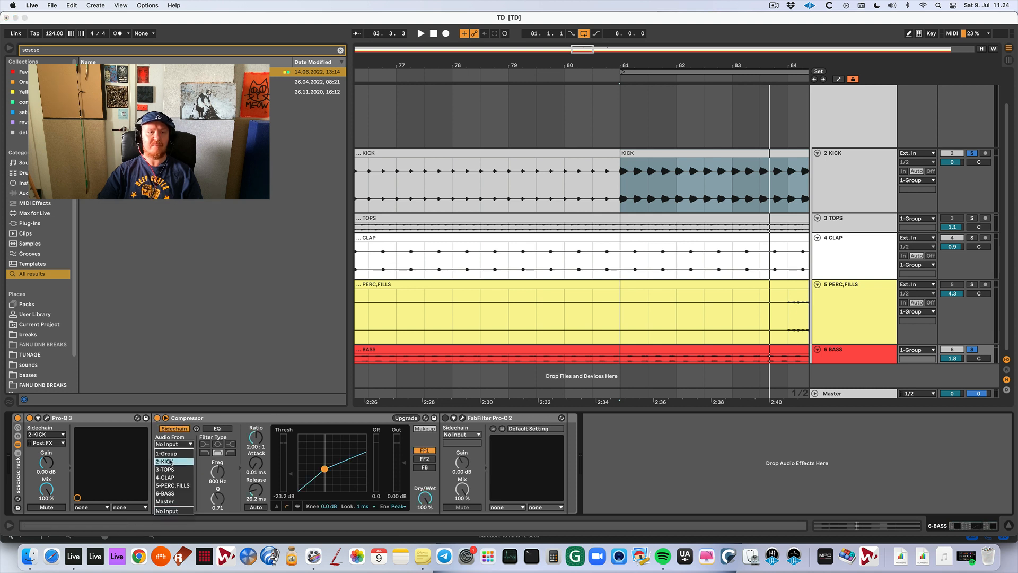
left_click(179, 461)
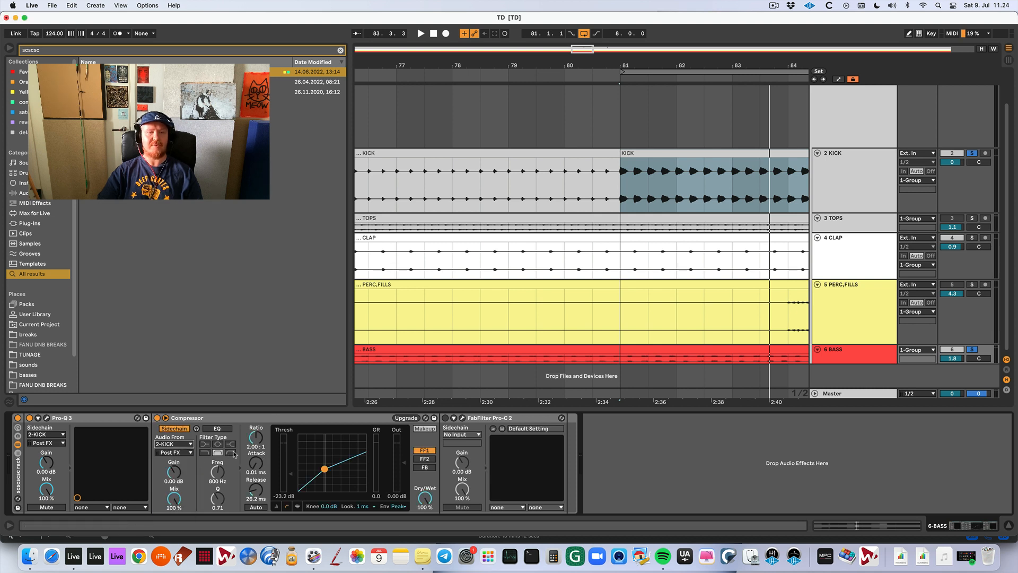
Raise the bass Compressor's threshold to about -18.2 dB while listening to the kick and bass.
key("space")
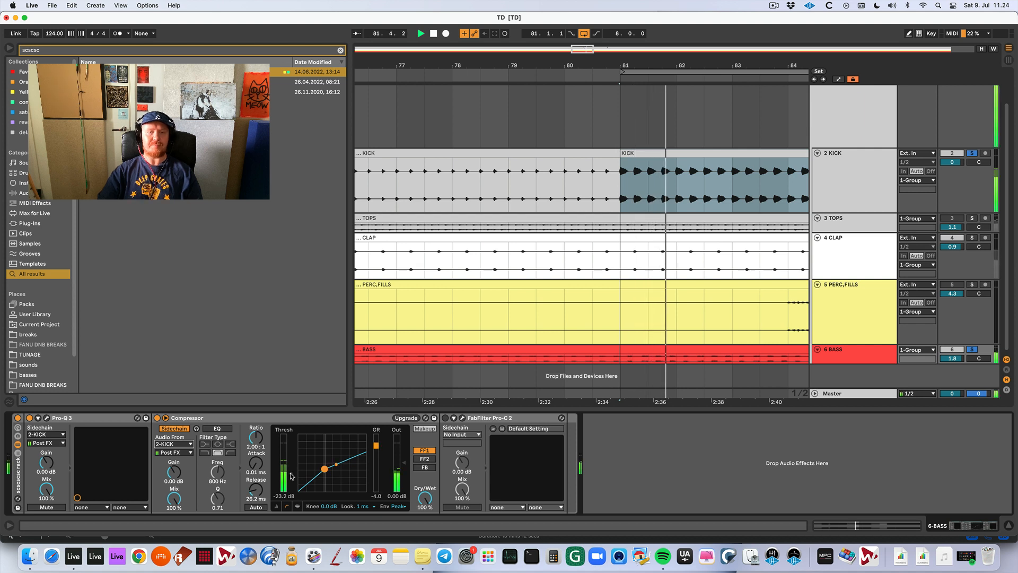
key("space")
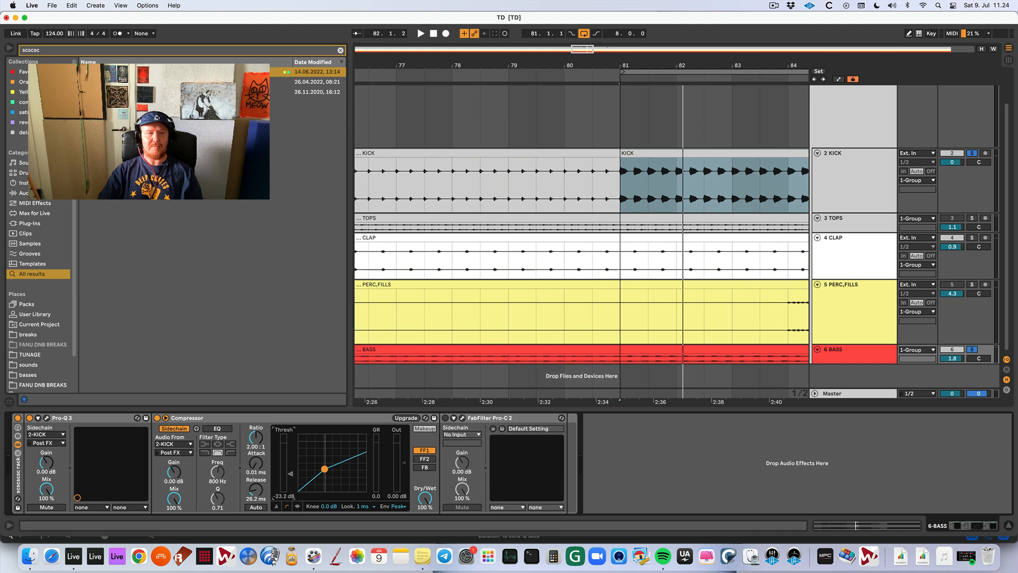
key("space")
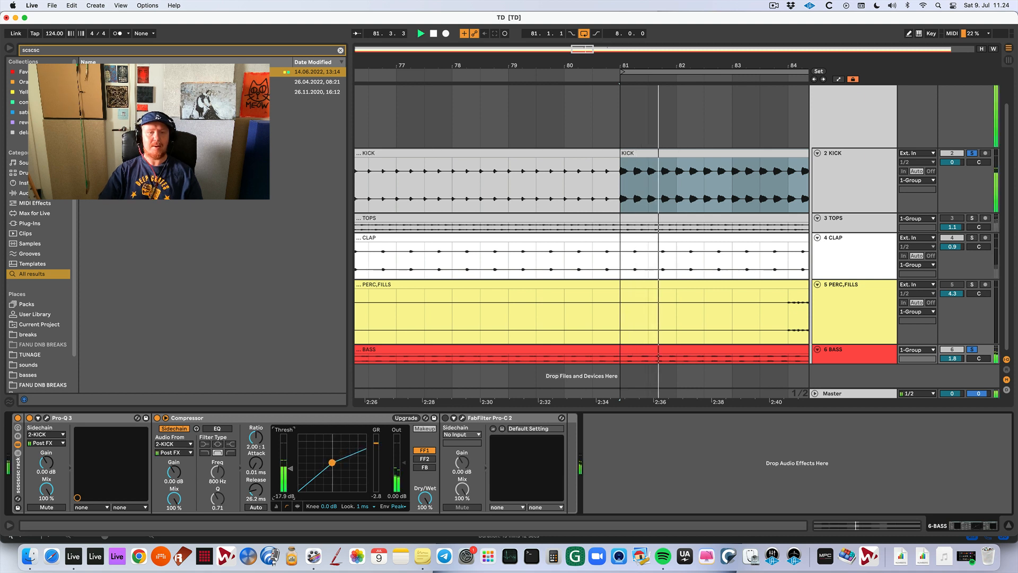
key("space")
Turn off the bass Compressor, enable FabFilter Pro-C 2 with 2-KICK as its sidechain source, and open its interface.
left_click(165, 417)
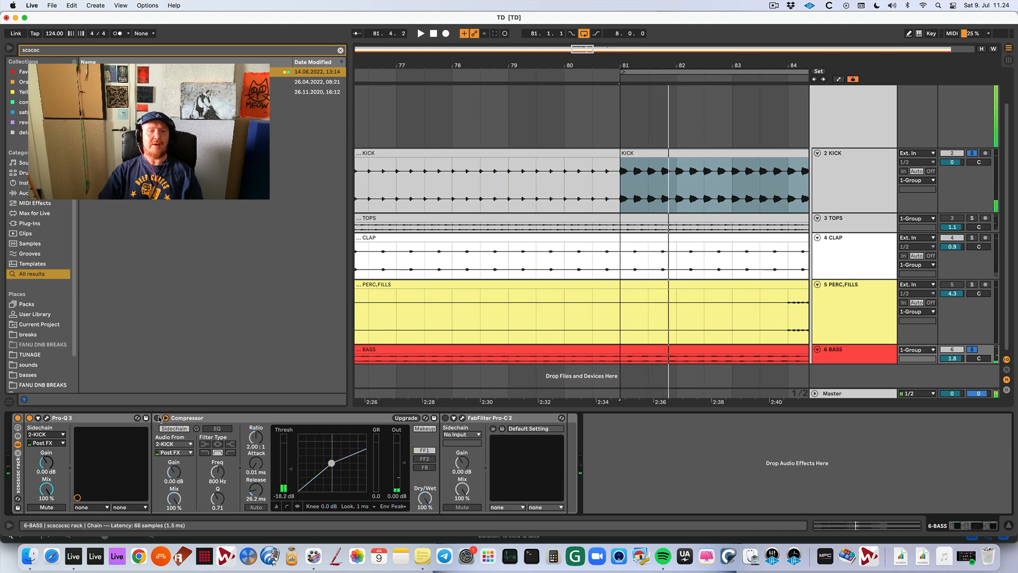
left_click(446, 418)
left_click(463, 435)
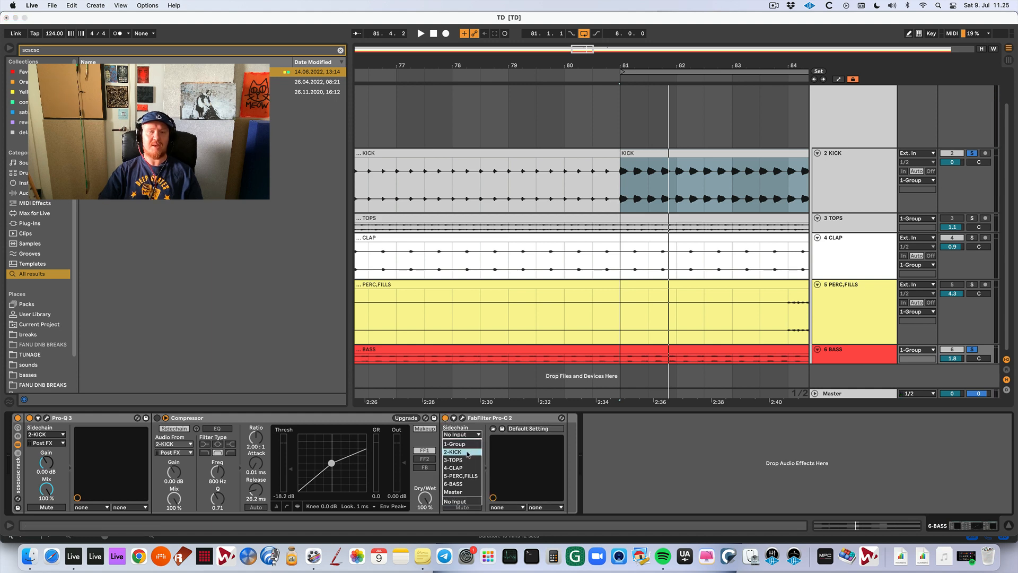
left_click(462, 452)
left_click(462, 418)
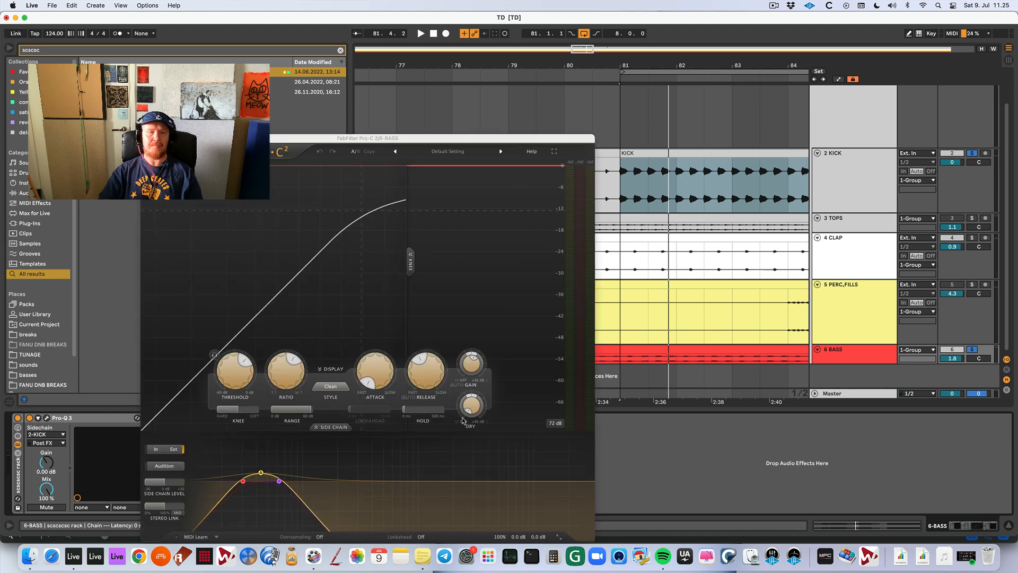
Listen to Pro-C 2 ducking the bass and look through its available compression styles.
key("space")
mouse_move(229, 370)
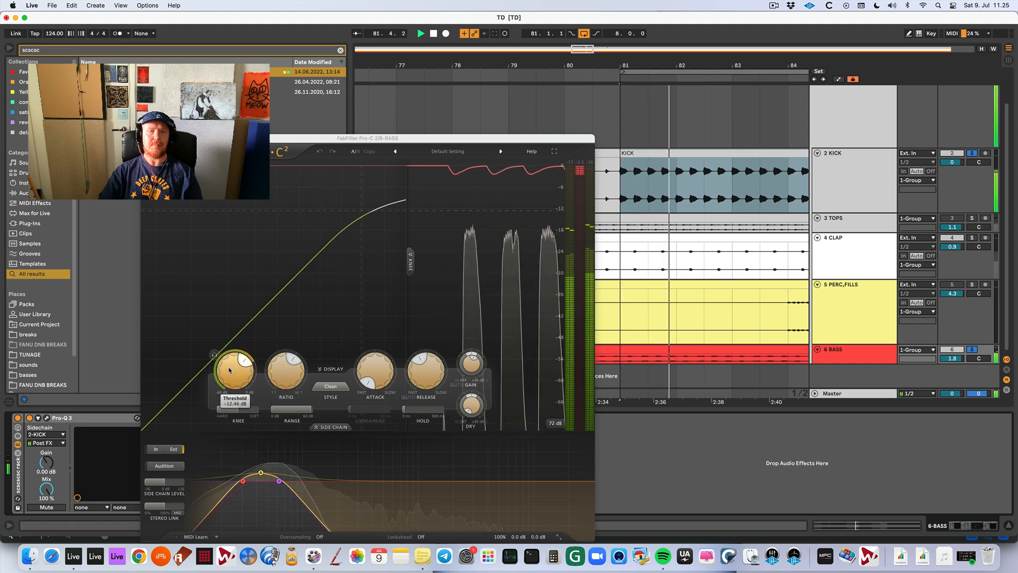
key("space")
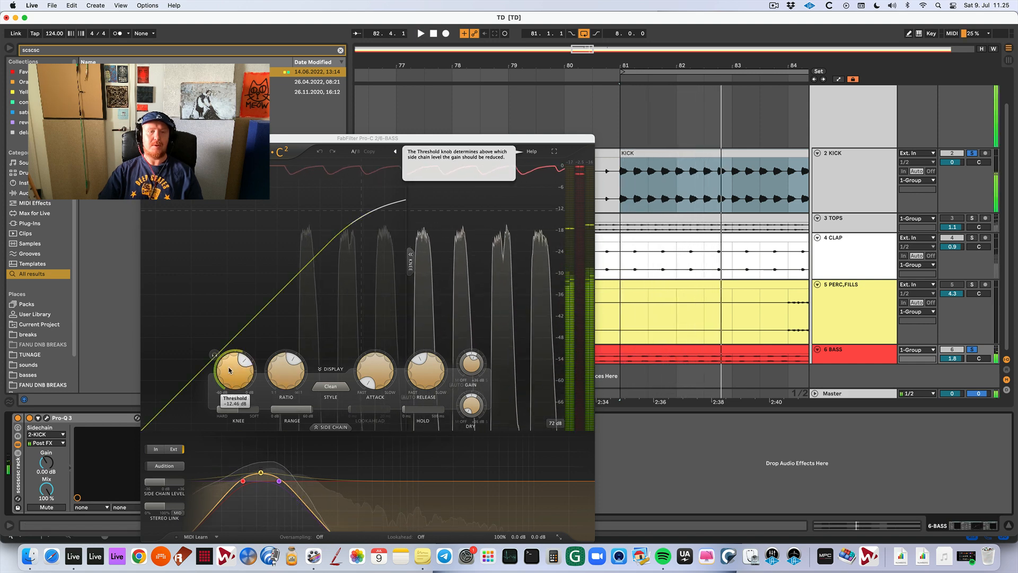
left_click_drag(380, 142, 370, 97)
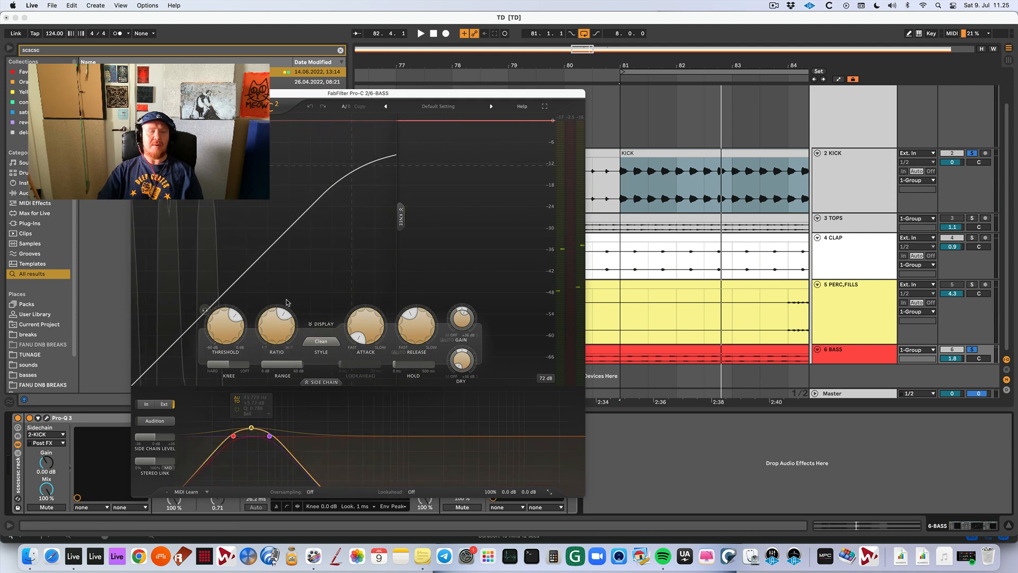
left_click(323, 342)
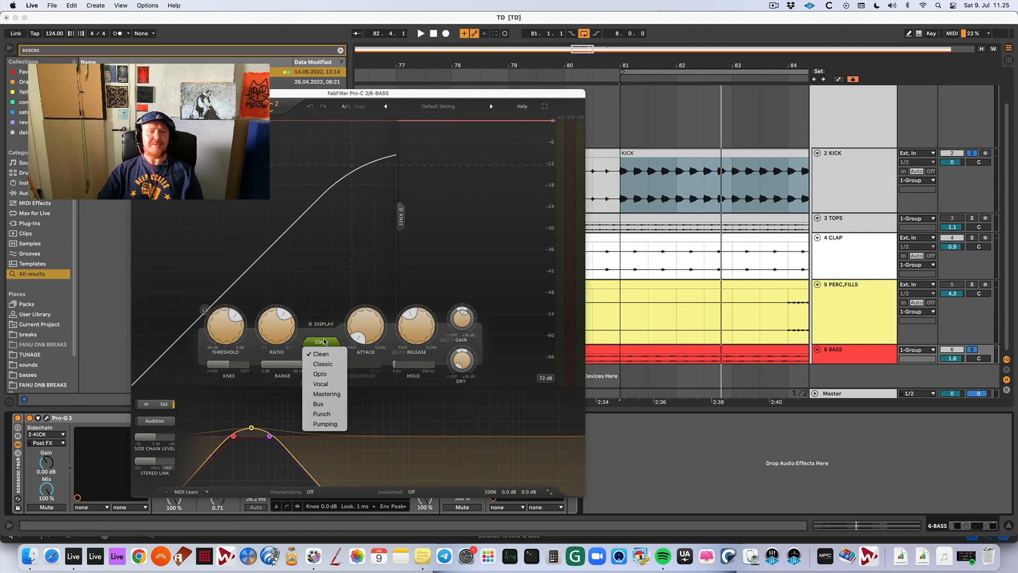
left_click(324, 337)
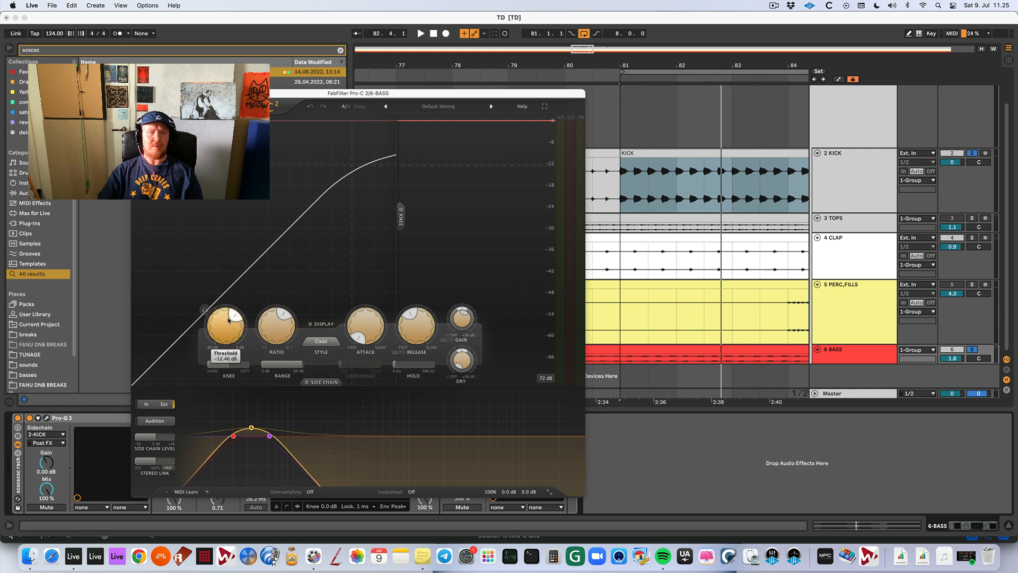
Set Pro-C 2's threshold to about -22 dB and release to 10 ms while kick and bass play, and close it.
key("space")
mouse_move(230, 326)
left_mouse_down()
mouse_move(227, 303)
mouse_move(227, 319)
left_mouse_up()
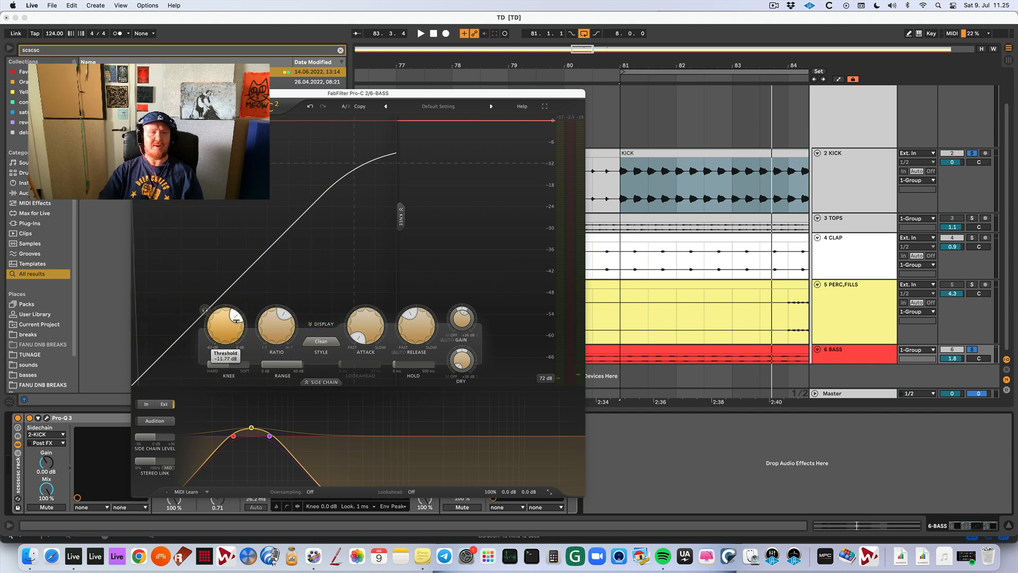
key("space")
mouse_move(236, 320)
left_mouse_down()
mouse_move(215, 314)
mouse_move(228, 312)
left_mouse_up()
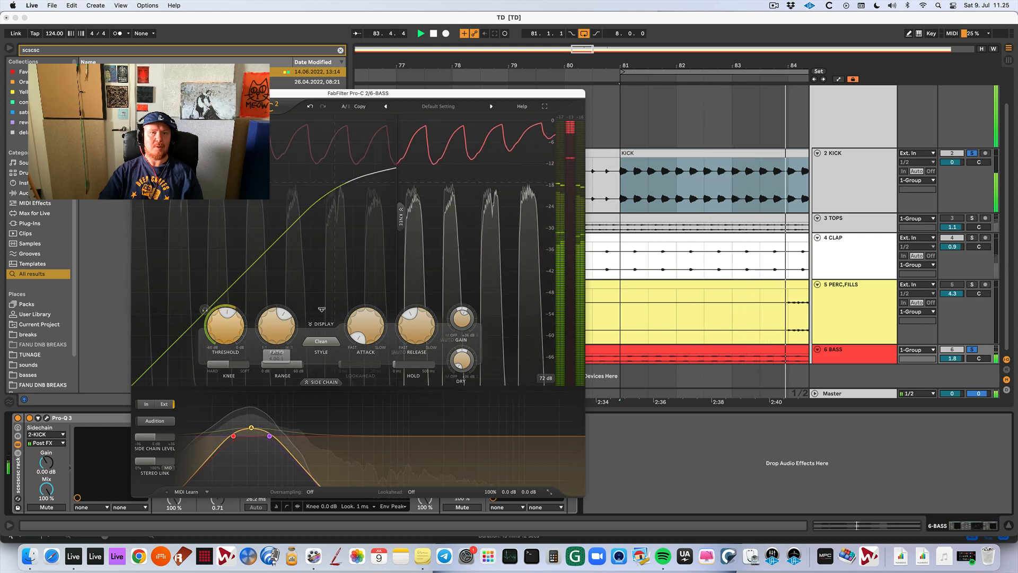
left_click_drag(422, 322, 413, 344)
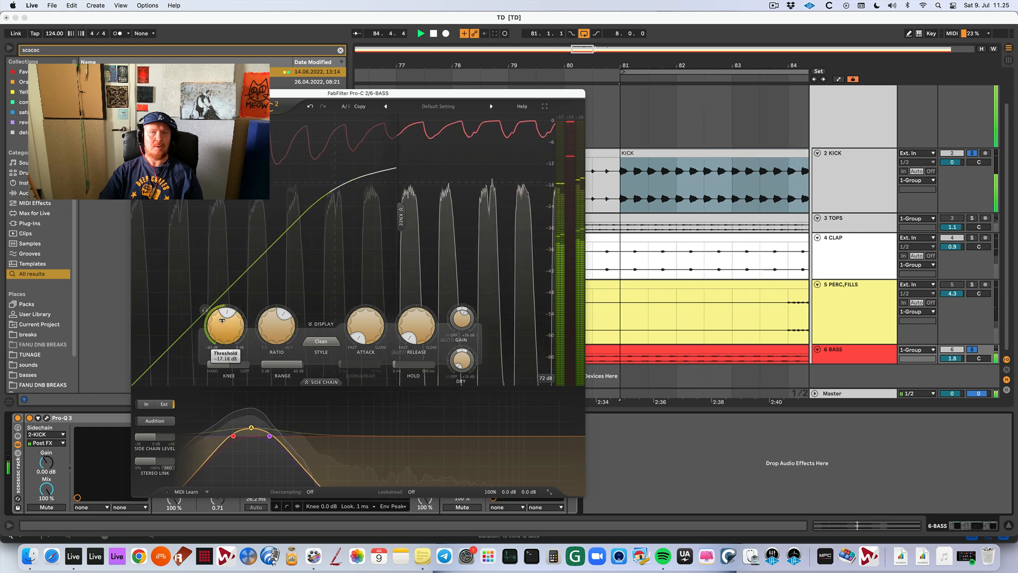
left_click_drag(222, 319, 220, 340)
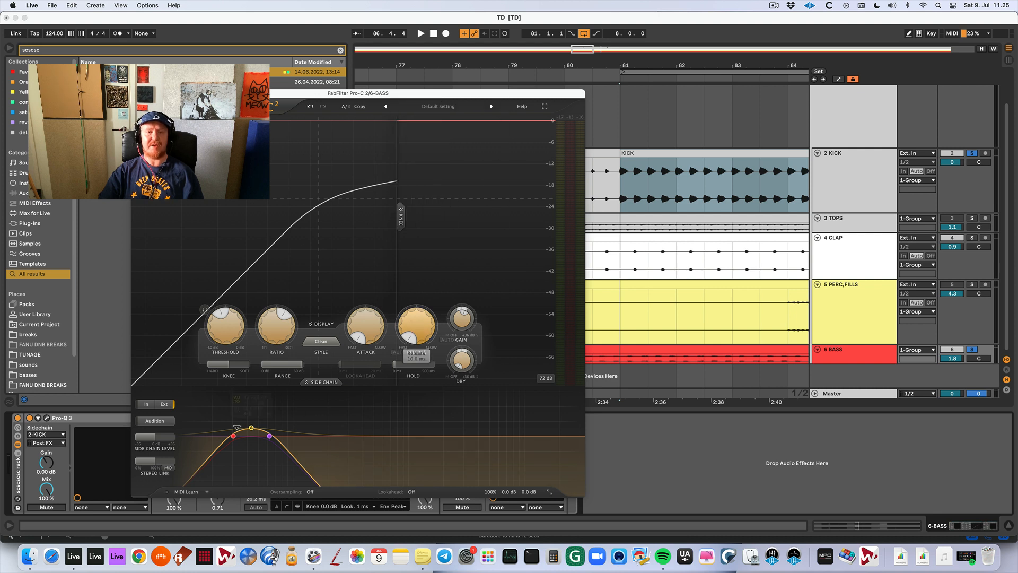
left_click(253, 428)
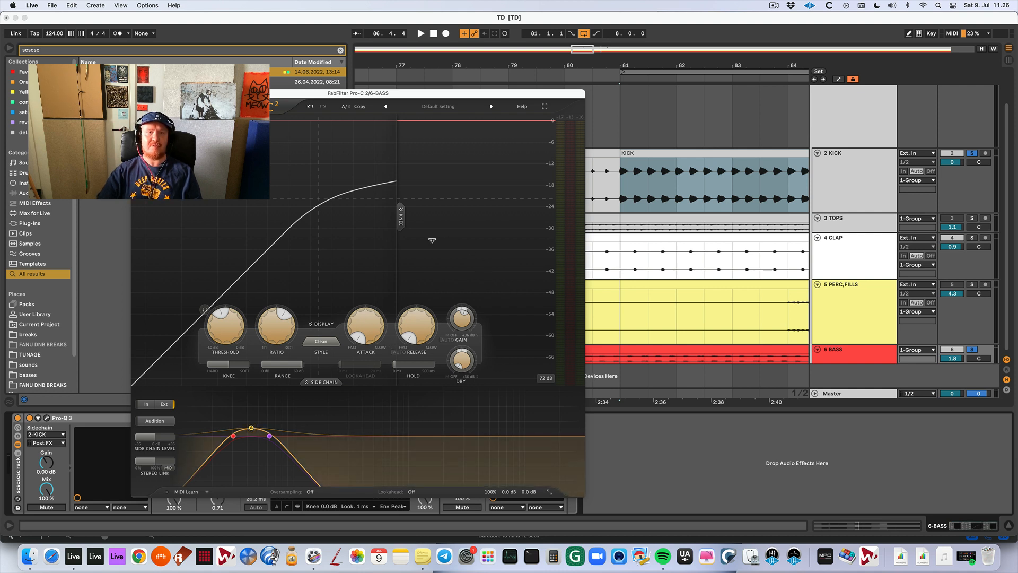
key("super+w")
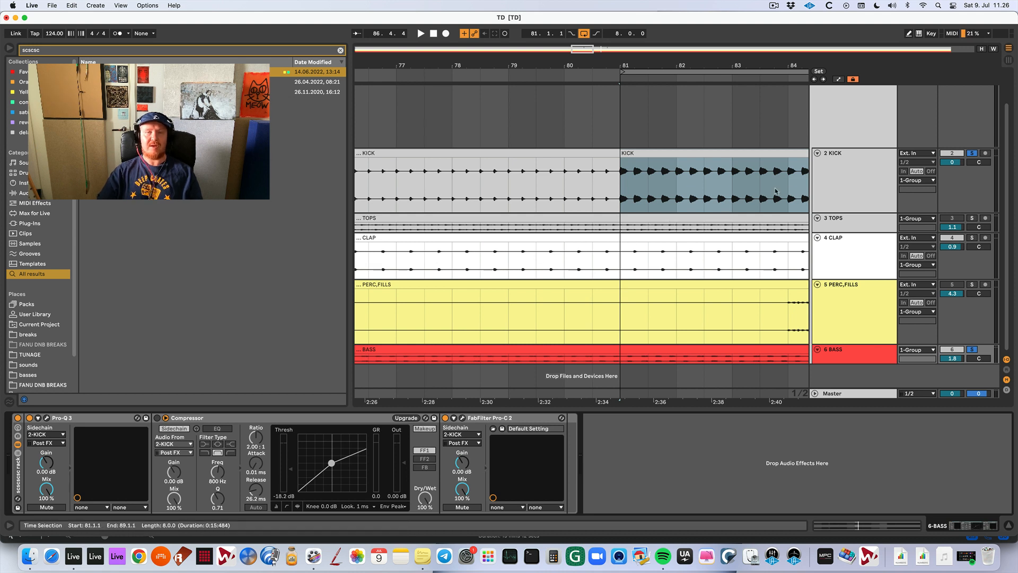
Open the kick track's Pro-Q 3, deepen the midrange bell cut near 639 Hz to about -5 dB, and listen.
left_click(850, 175)
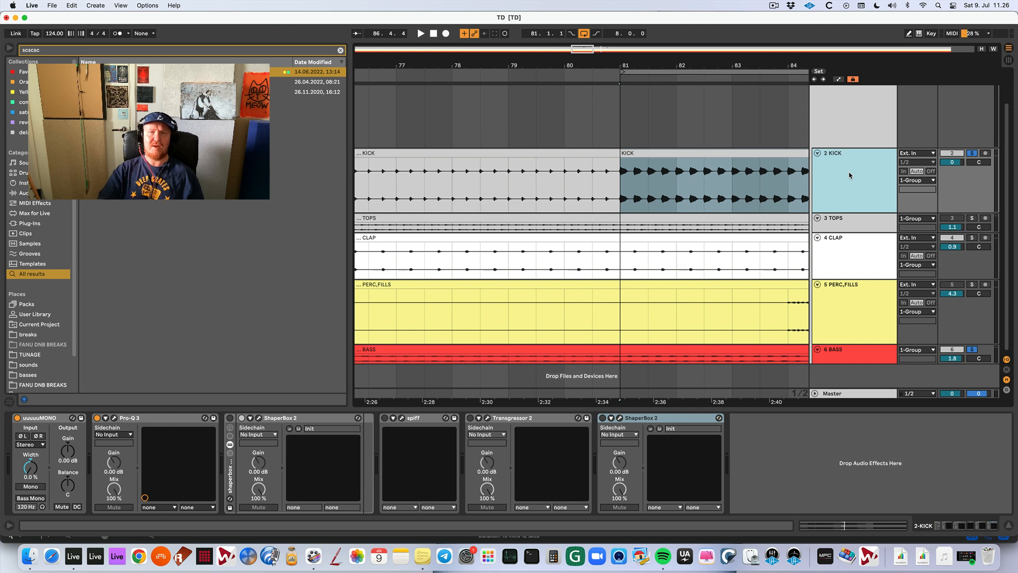
left_click_drag(697, 66, 507, 67)
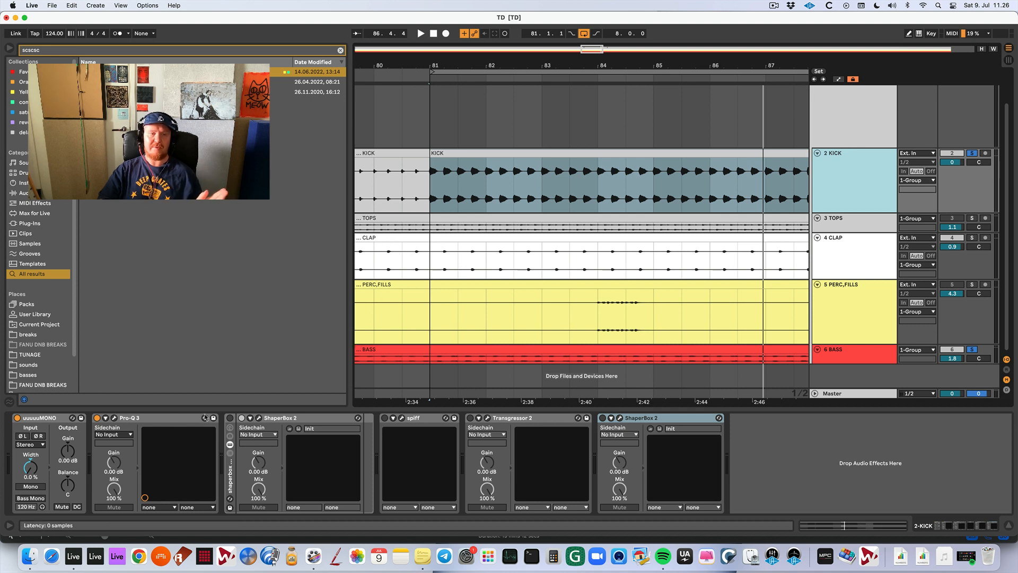
left_click(114, 419)
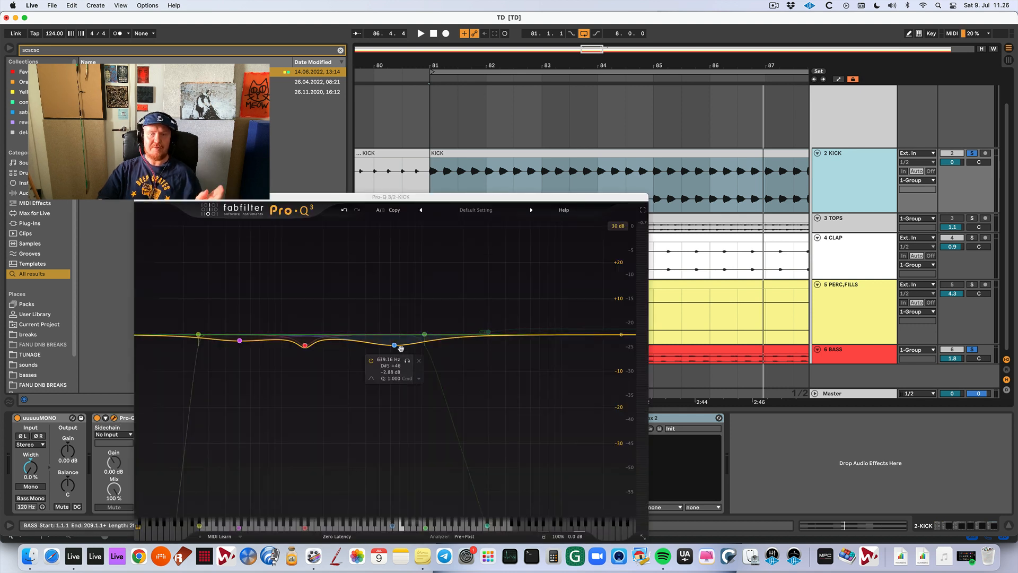
mouse_move(397, 344)
left_mouse_down()
mouse_move(379, 344)
mouse_move(413, 343)
mouse_move(398, 344)
mouse_move(402, 287)
mouse_move(400, 354)
left_mouse_up()
key("space")
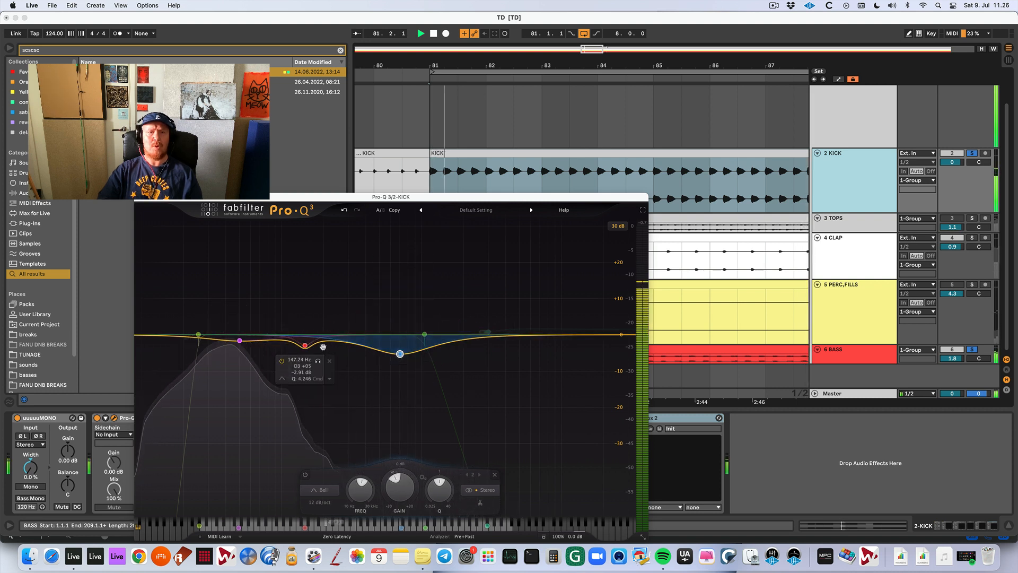
key("space")
Move the kick's narrow low-mid cut to about 112 Hz at -3.8 dB and select the 50 Hz band.
left_click_drag(305, 345, 295, 344)
key("space")
key("space")
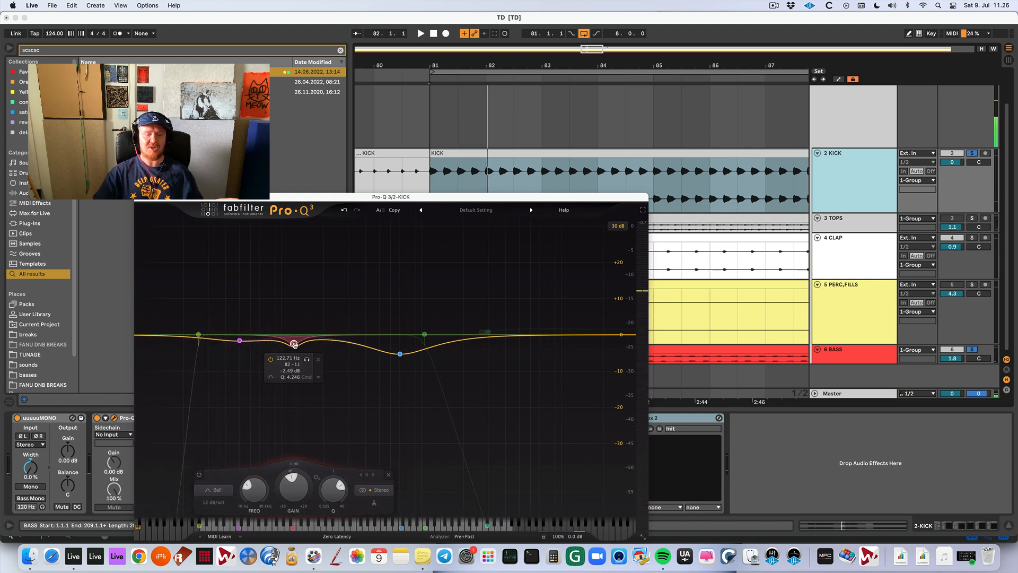
mouse_move(295, 344)
left_mouse_down()
mouse_move(291, 300)
mouse_move(288, 349)
left_mouse_up()
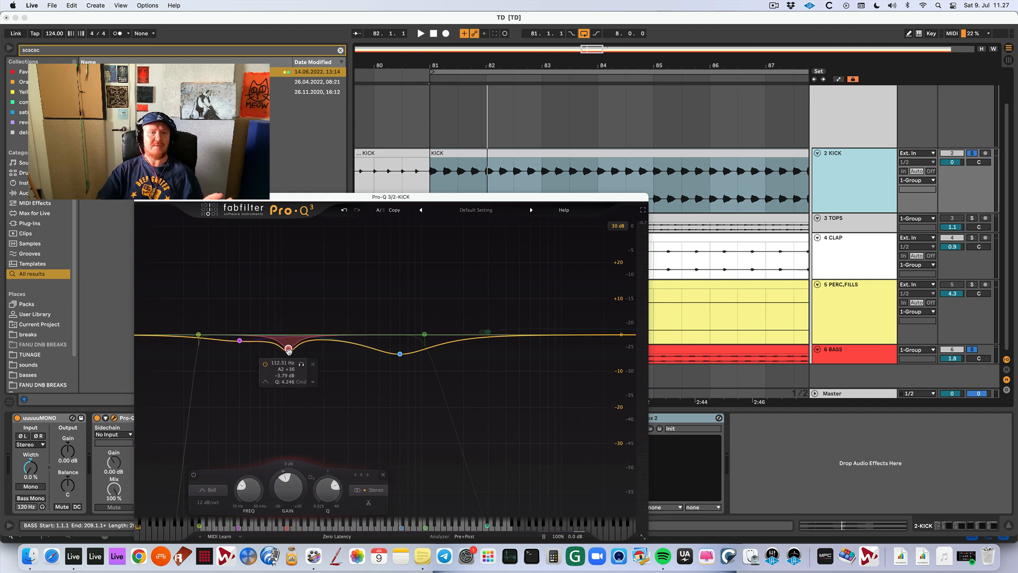
left_click(239, 340)
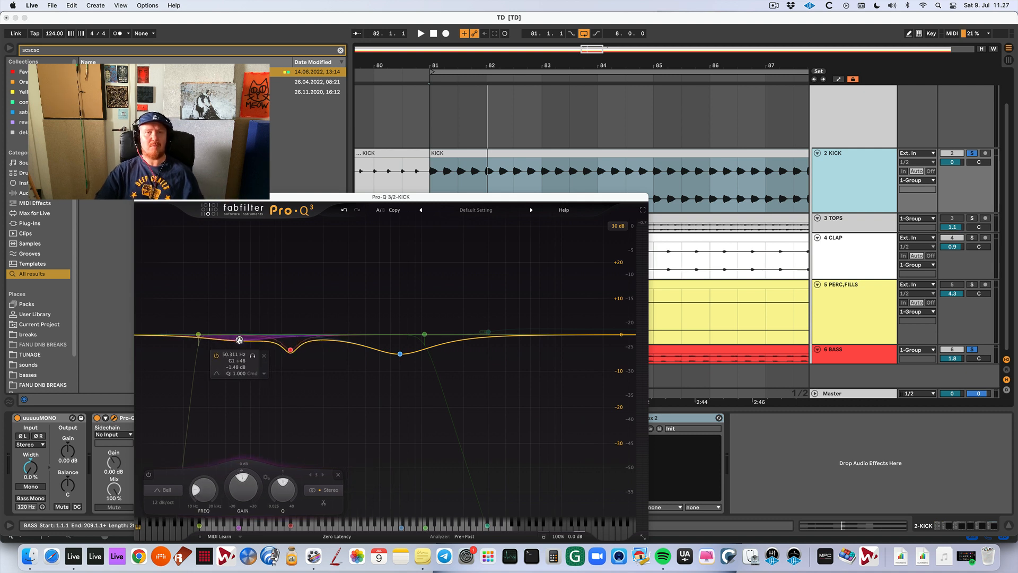
Try a high-shelf cut of about -10.7 dB at 2255 Hz on the kick and listen to it.
left_click_drag(485, 332, 474, 376)
key("space")
key("space")
key("space")
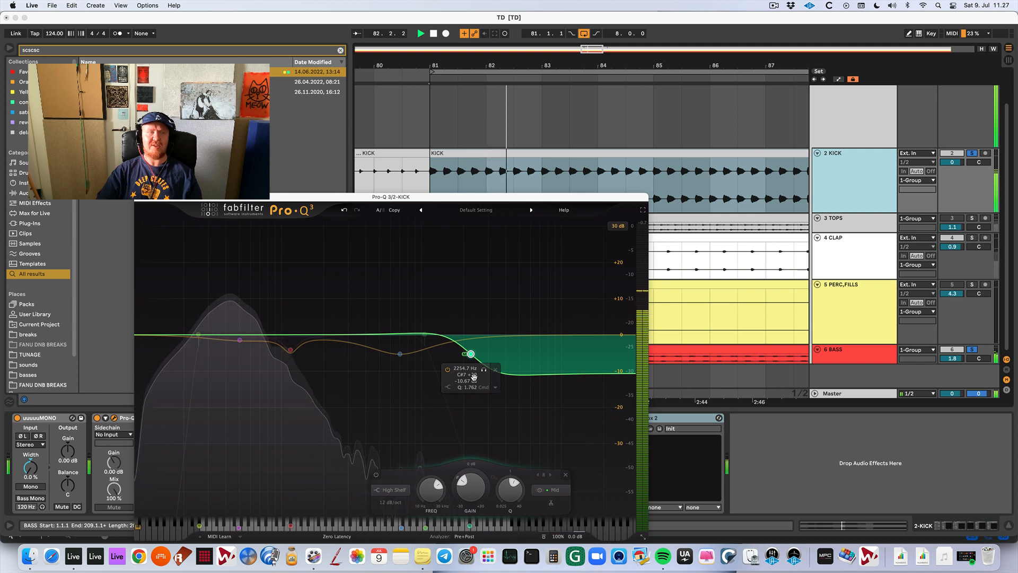
Set the kick's high shelf to a gentle boost of about 1.3 dB at 1947 Hz and close Pro-Q 3.
left_click_drag(474, 376, 468, 333)
key("space")
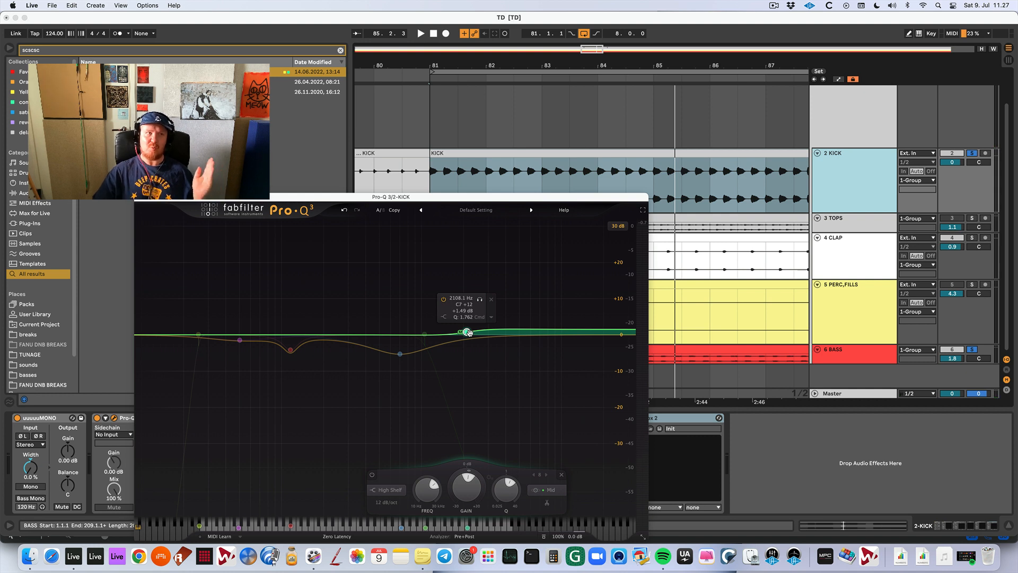
left_click_drag(470, 331, 494, 320)
mouse_move(474, 319)
left_mouse_down()
mouse_move(467, 331)
mouse_move(462, 319)
mouse_move(462, 332)
left_mouse_up()
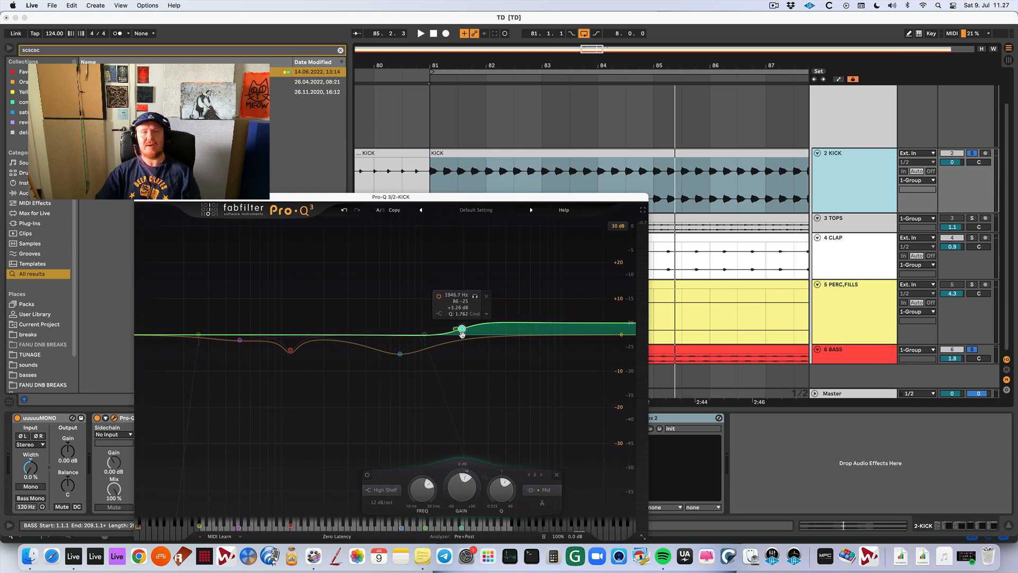
left_click(140, 196)
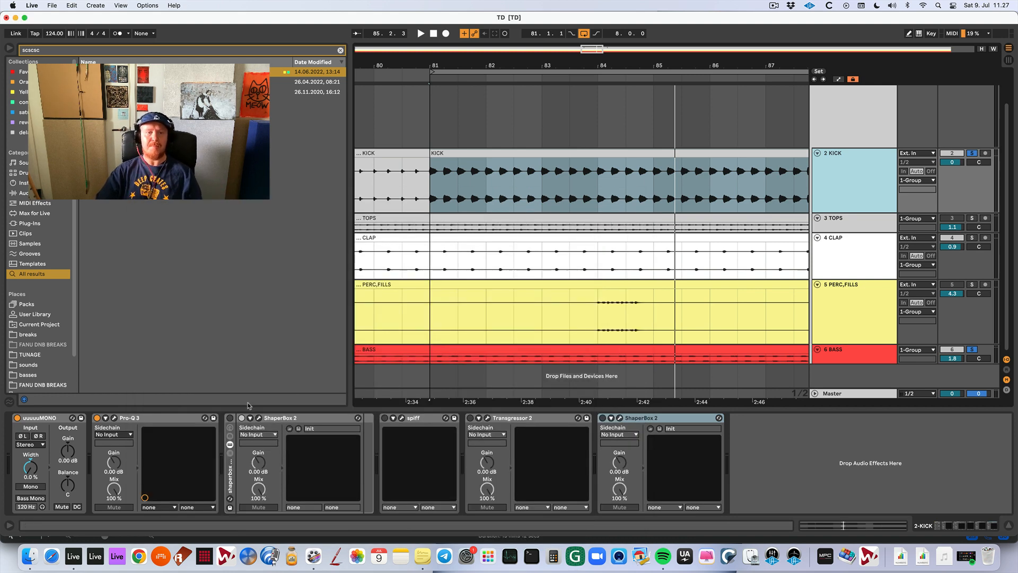
Open spiff on the kick track and try softening the transients in cut mode at a depth of about 5.1 while listening.
key("space")
left_click(402, 418)
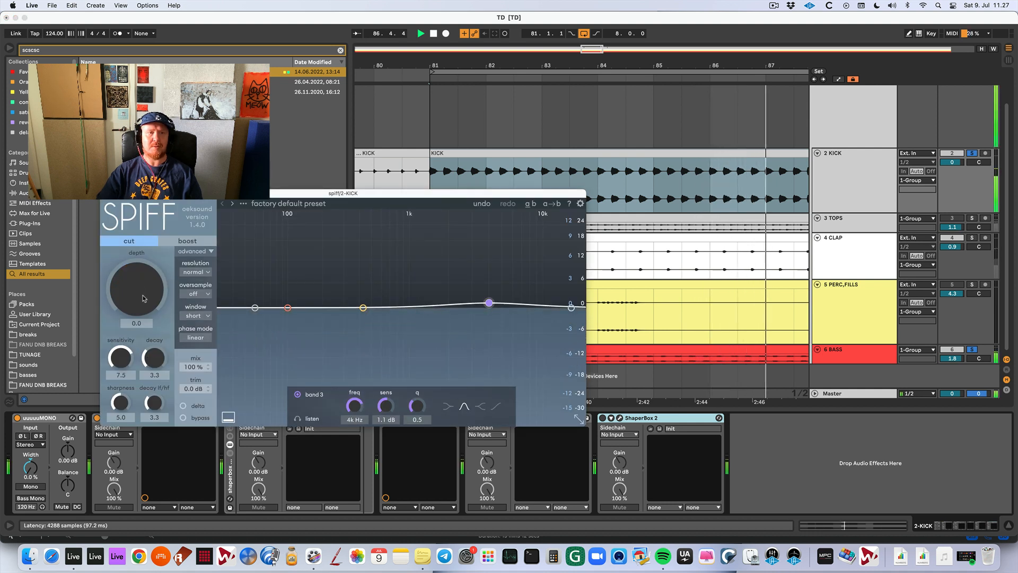
left_click_drag(142, 288, 141, 241)
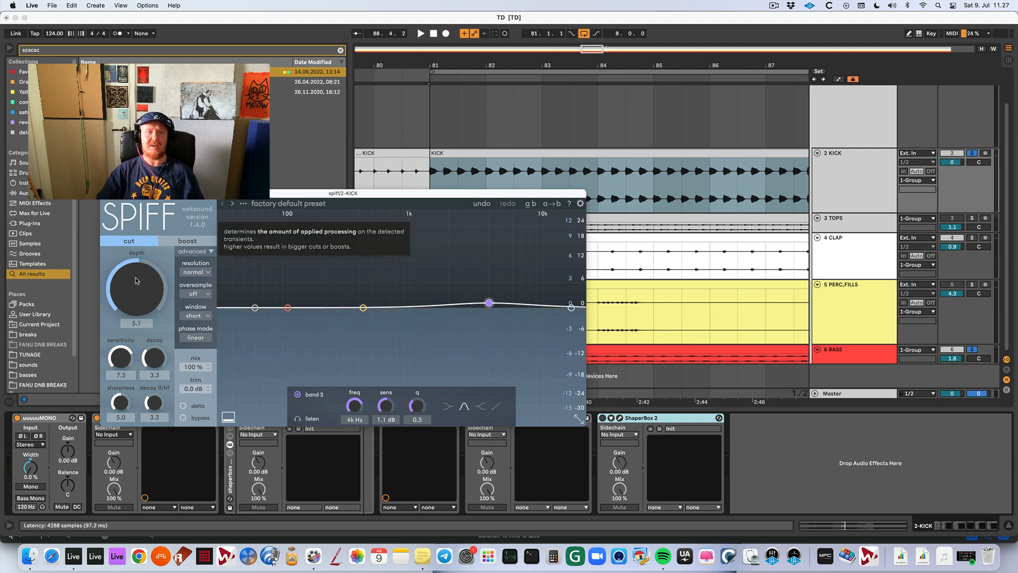
Switch spiff to boost mode, try a depth of about 4.6 on the kick's transients, listen, and lower the depth again.
left_click_drag(135, 280, 136, 330)
left_click(187, 241)
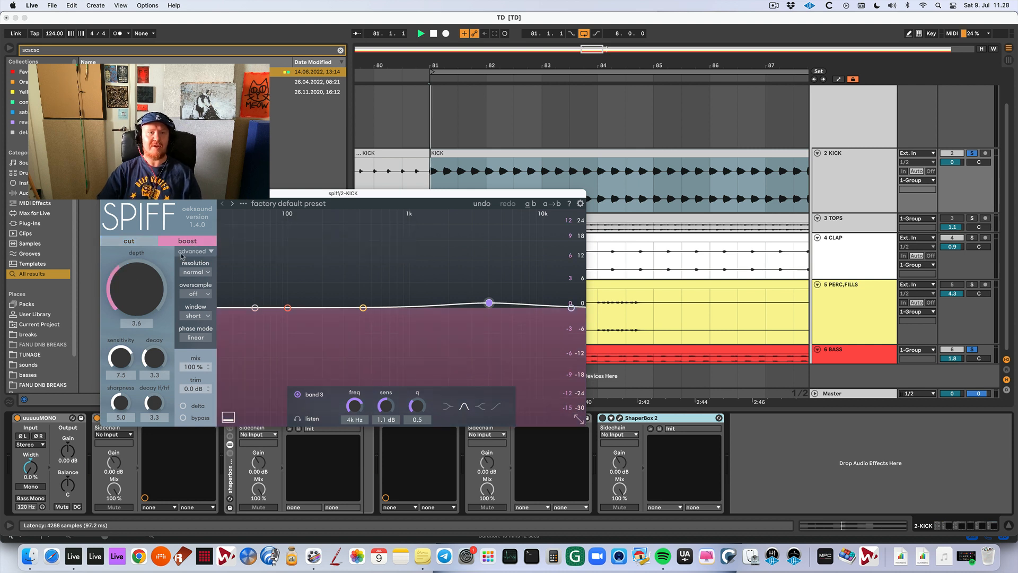
key("space")
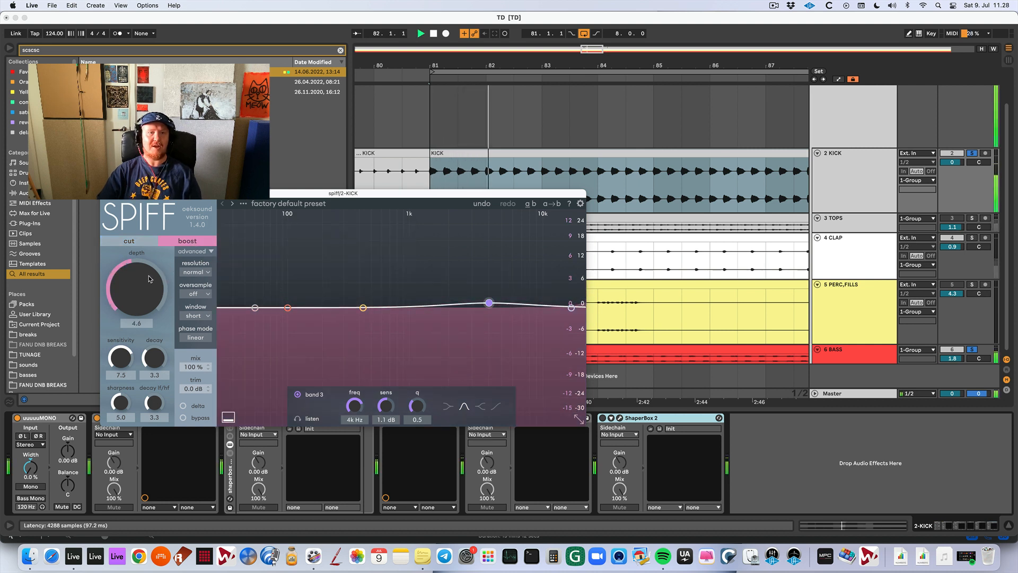
left_click_drag(149, 278, 149, 293)
Try spiff in cut mode at a depth of 4.8 while listening to the kick, and close and deactivate the plug-in.
left_click(130, 241)
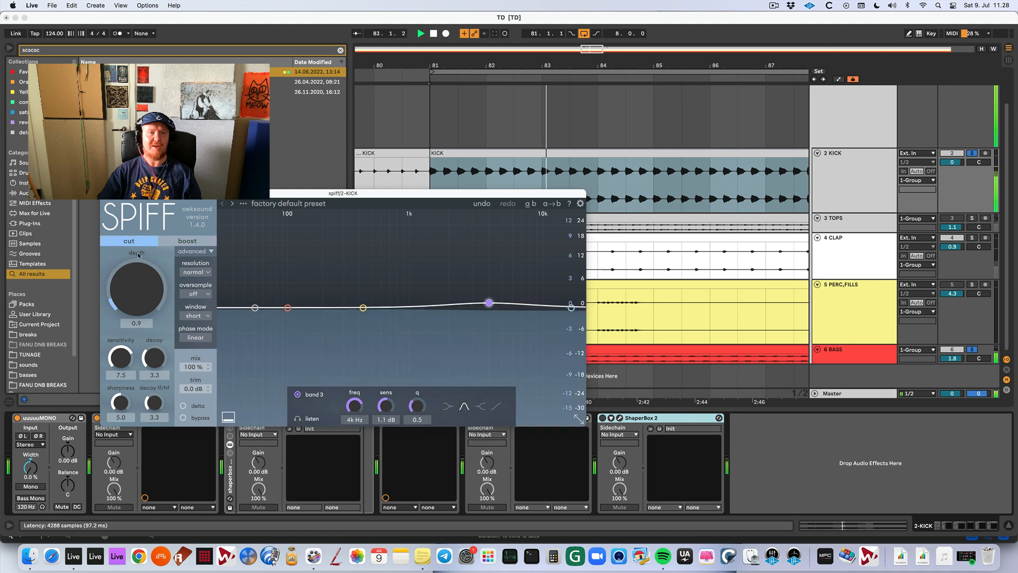
left_click_drag(137, 289, 137, 248)
key("space")
key("space")
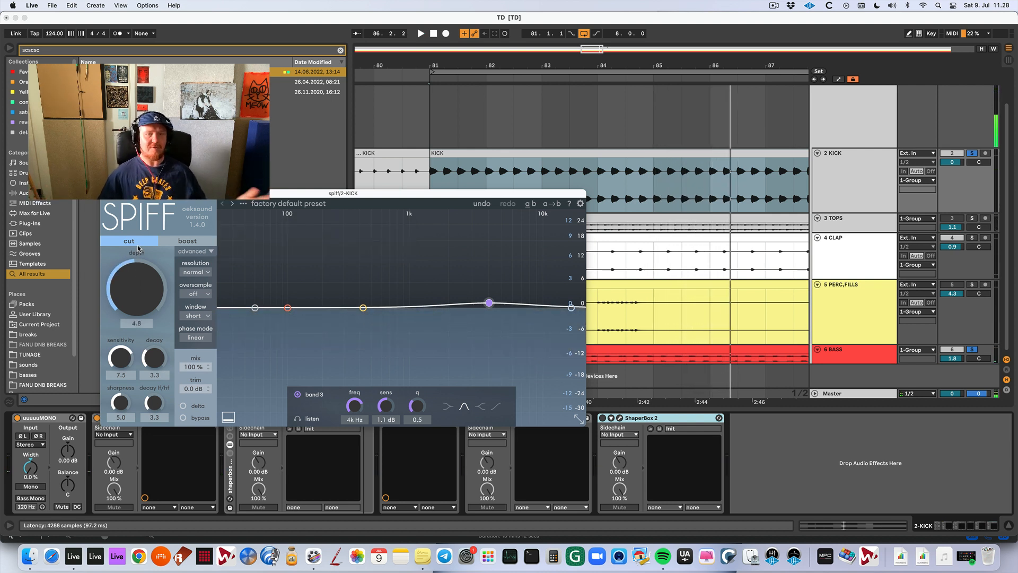
left_click(107, 194)
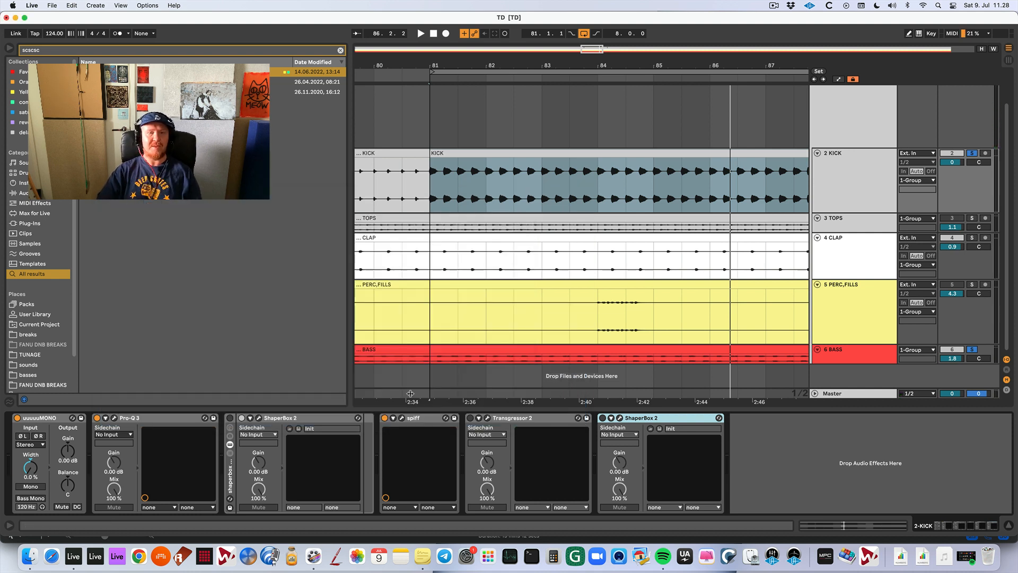
left_click(385, 418)
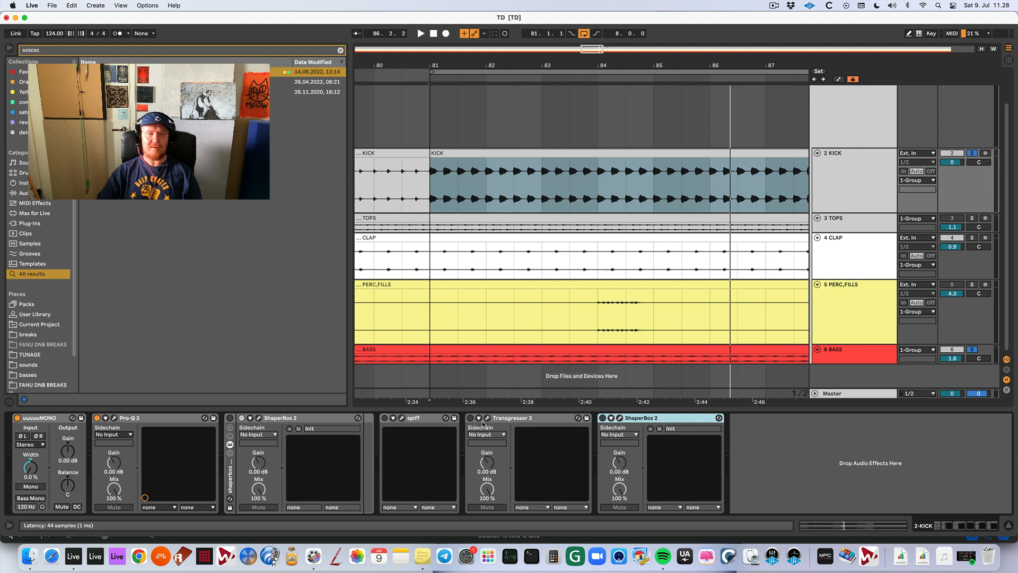
Activate the kick's ShaperBox rack, try a steeper volume drop around 1.25/16 to shorten the kick, and deactivate the rack.
left_click(230, 418)
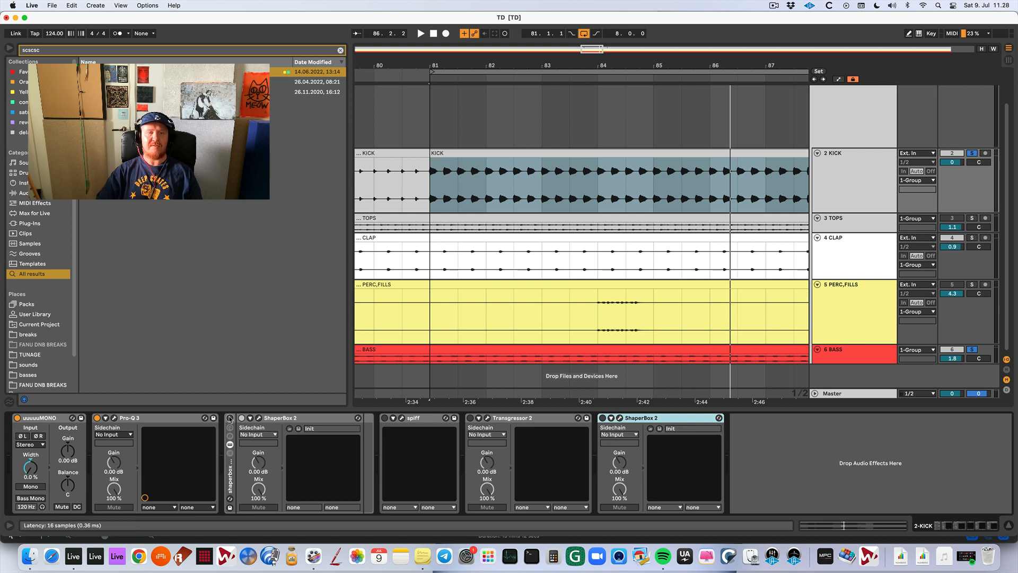
key("space")
left_click(260, 419)
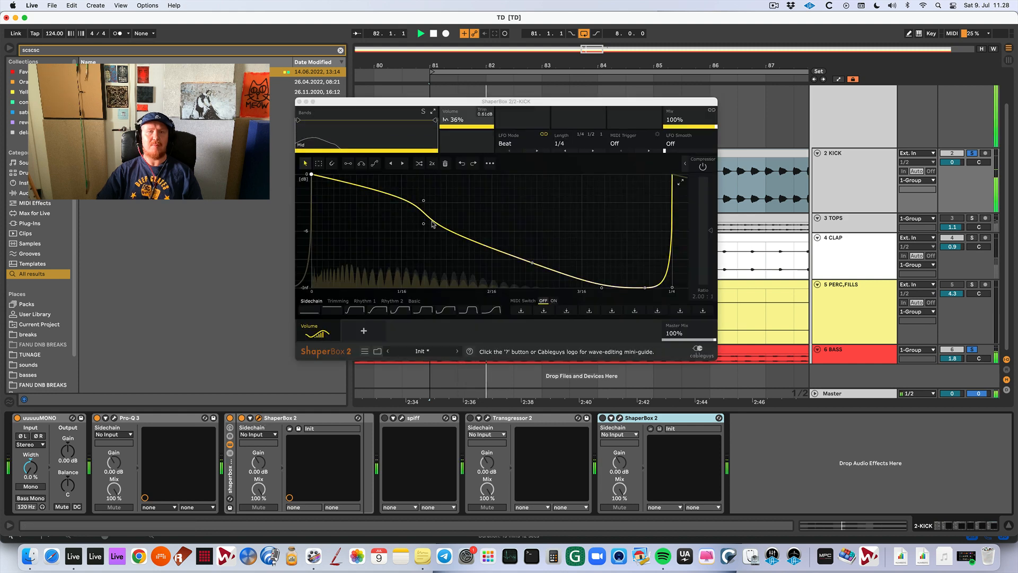
left_click_drag(432, 223, 424, 204)
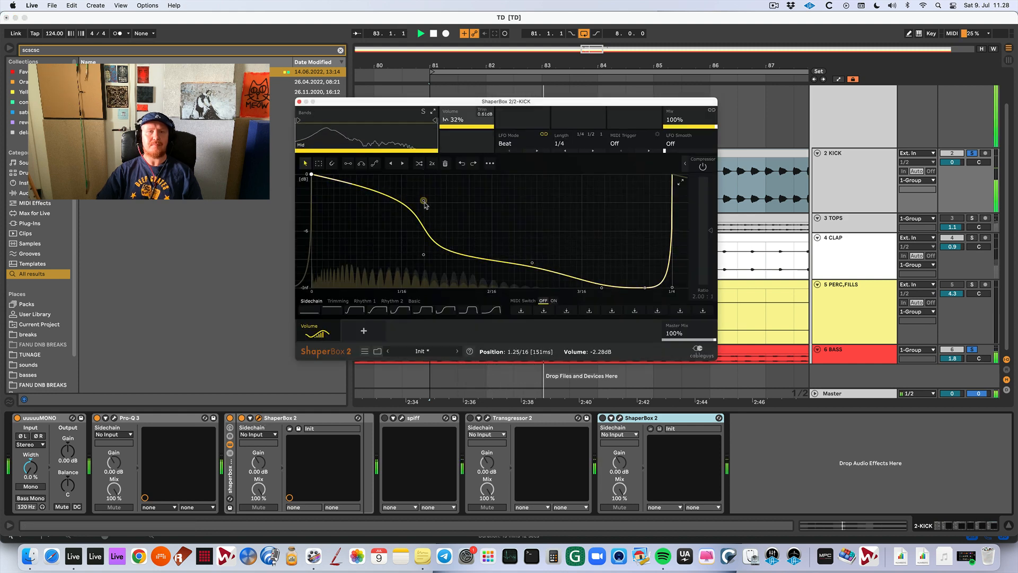
left_click(260, 419)
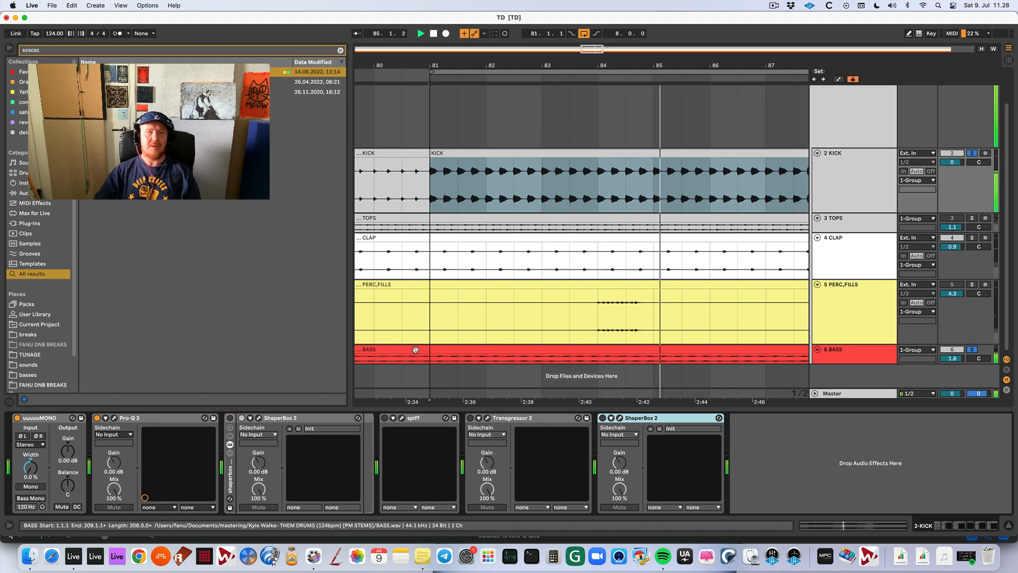
Stop playback and open the KICK clip's audio settings.
key("space")
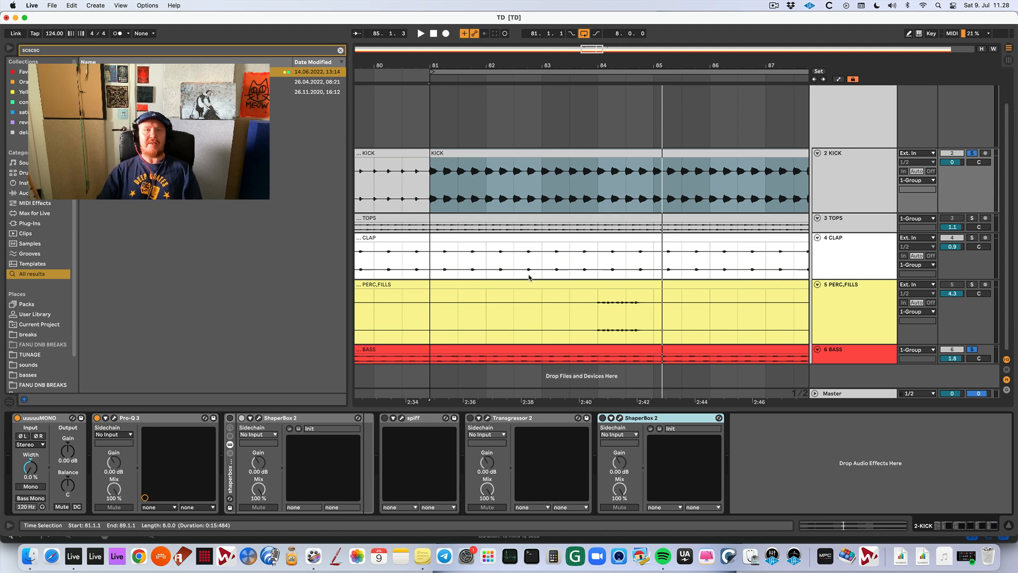
double_click(653, 151)
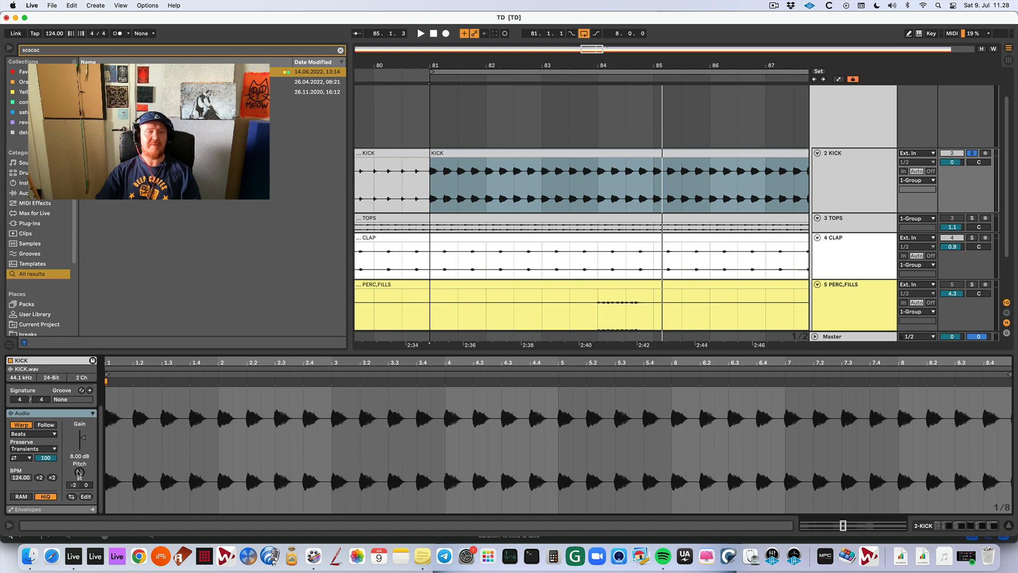